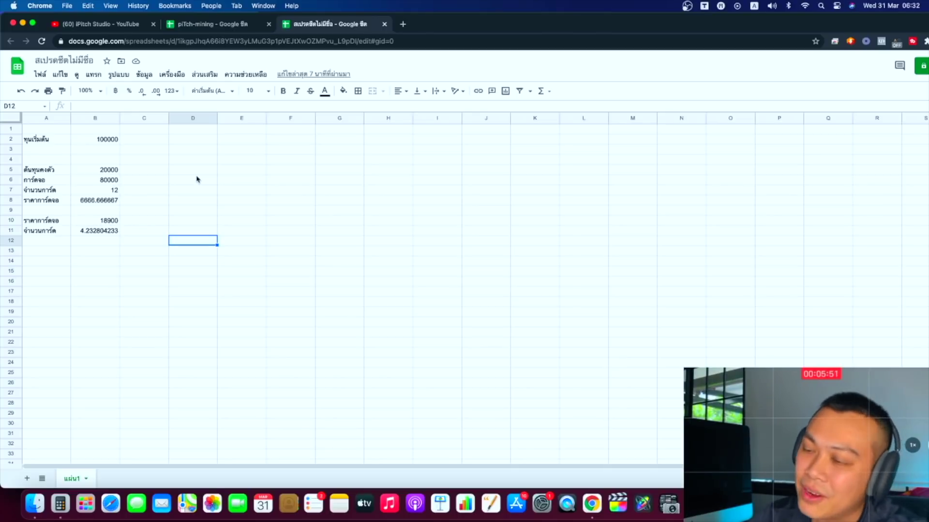
- Set the starting capital (ทุนเริ่มต้น) in cell B2 to 20000
key("super+equal")
key("super+equal")
key("super+equal")
key("super+equal")
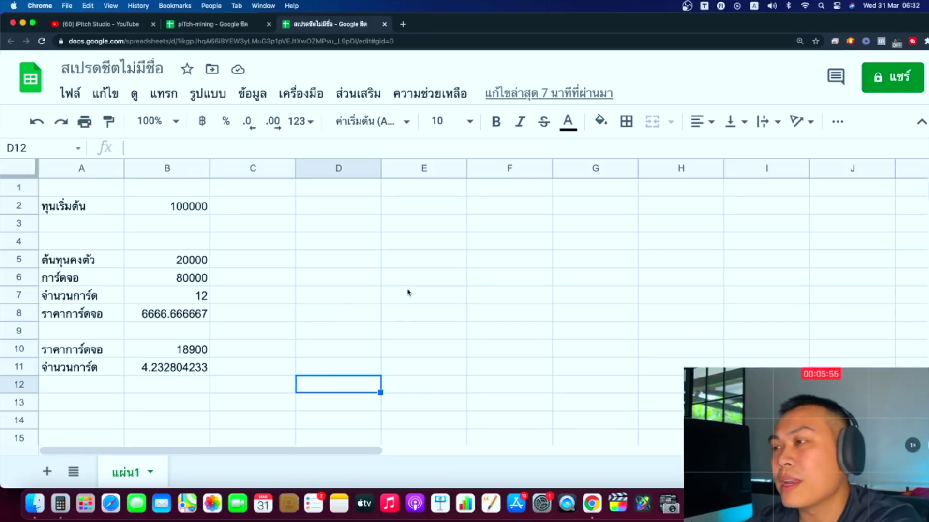
left_click(161, 207)
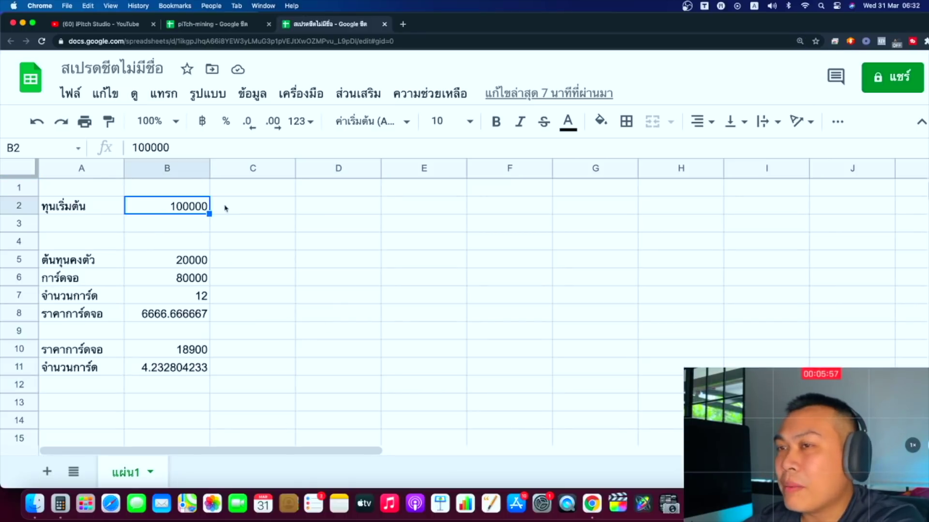
type("20000")
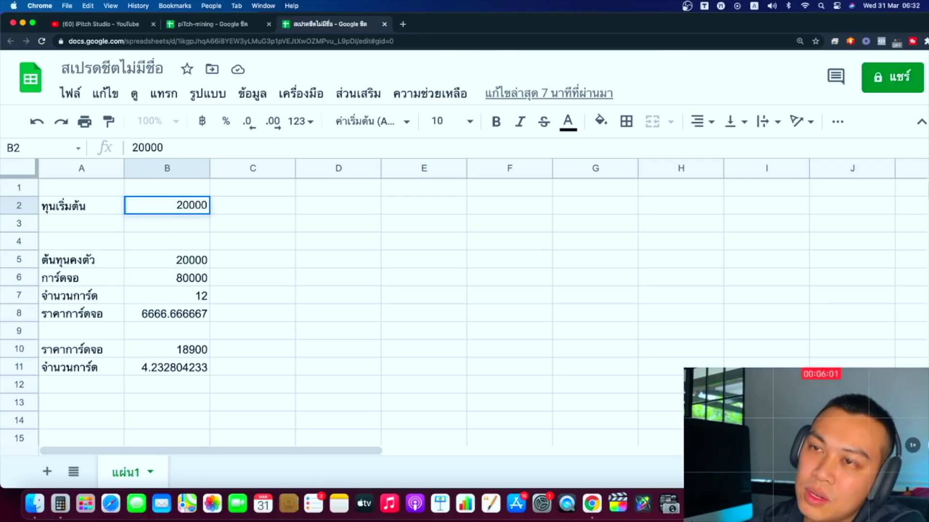
key("Return")
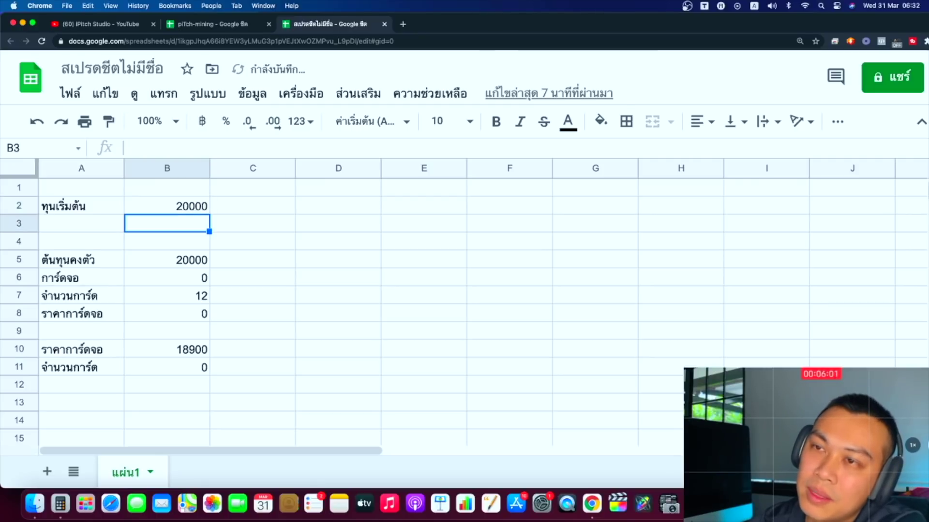
- Set the starting capital (ทุนเริ่มต้น) in cell B2 to 200000
left_click(167, 205)
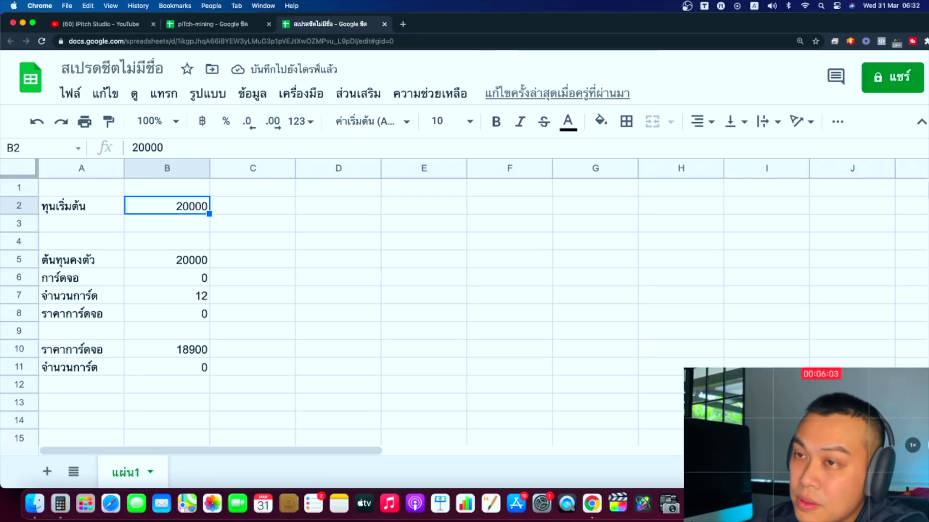
type("200000")
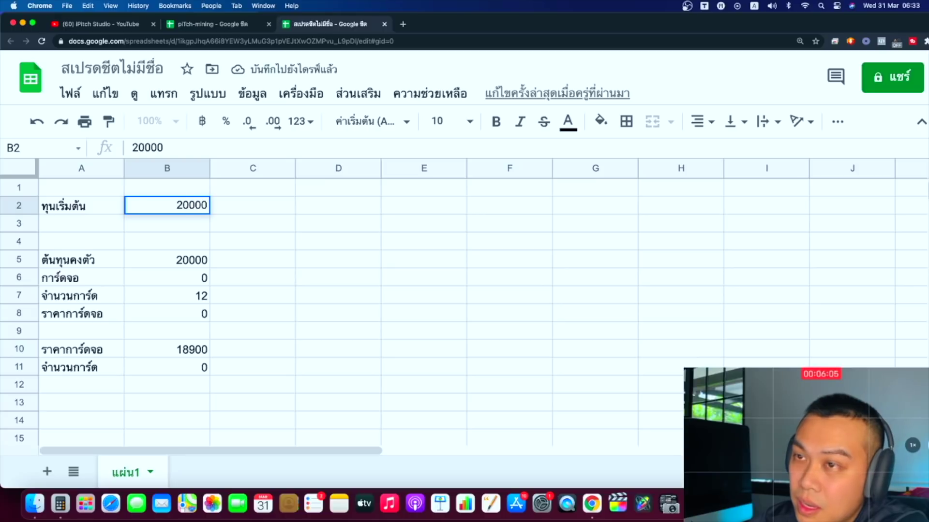
key("Return")
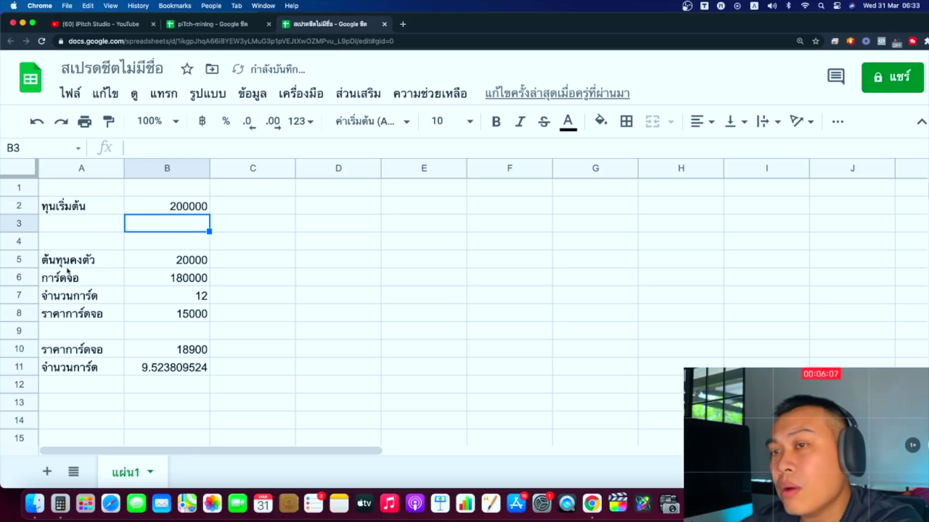
- Examine the fixed cost (ต้นทุนคงตัว) in B5 and the graphics card budget formula (การ์ดจอ) in B6
left_click(116, 261)
left_click(191, 261)
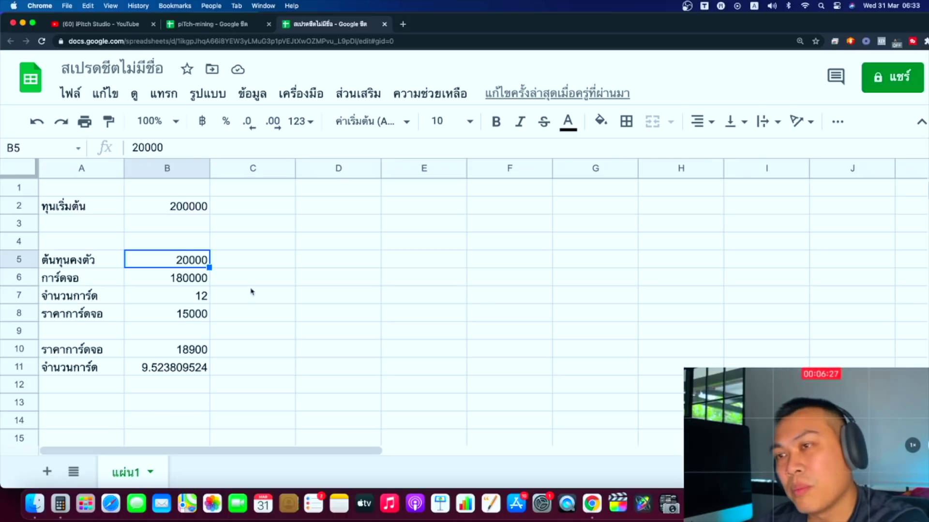
left_click(164, 279)
left_click(172, 266)
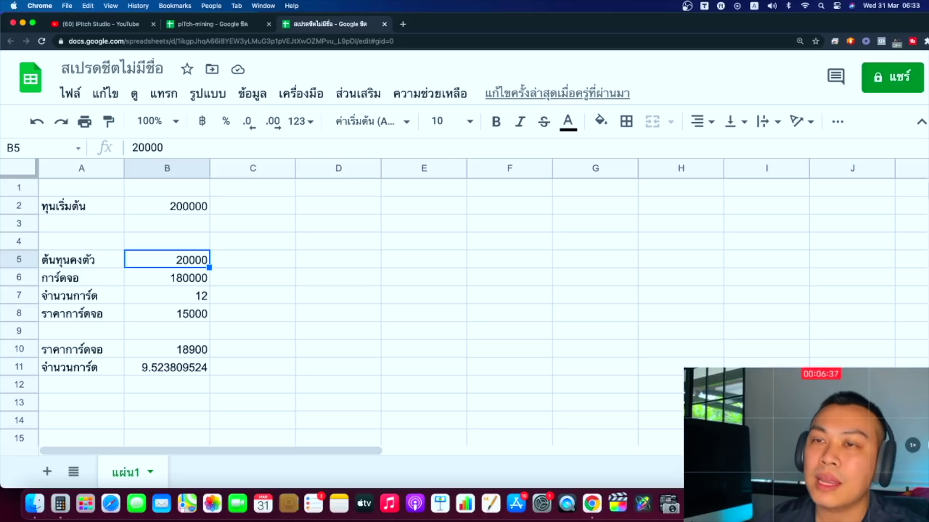
left_click(167, 277)
left_click(167, 260)
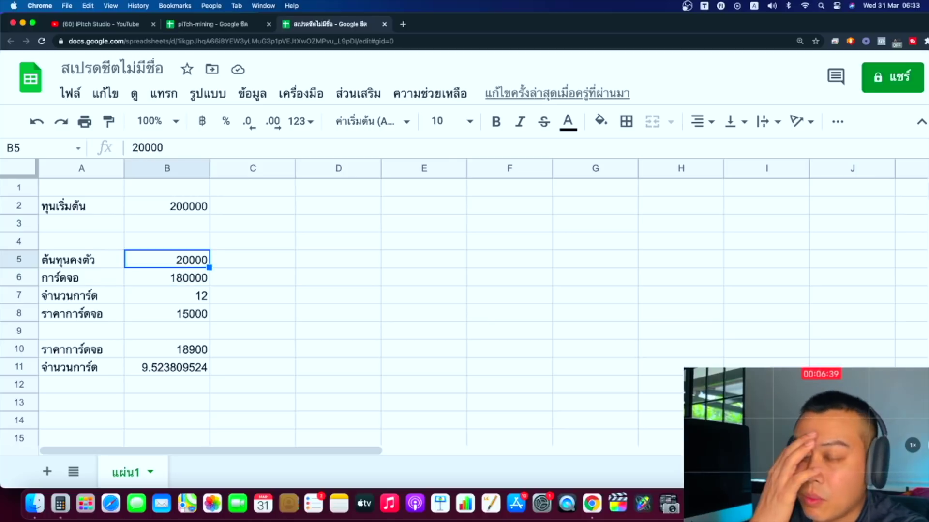
left_click(167, 277)
left_click(167, 260)
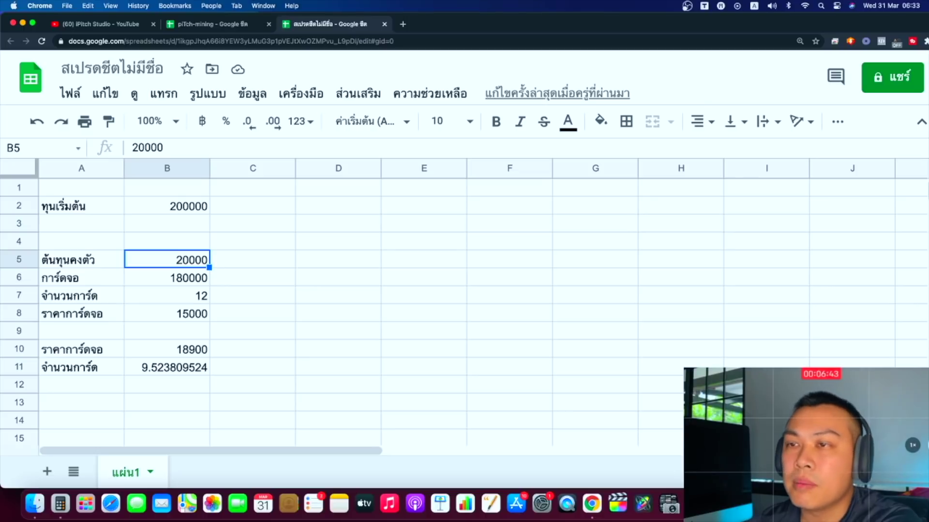
left_click(166, 278)
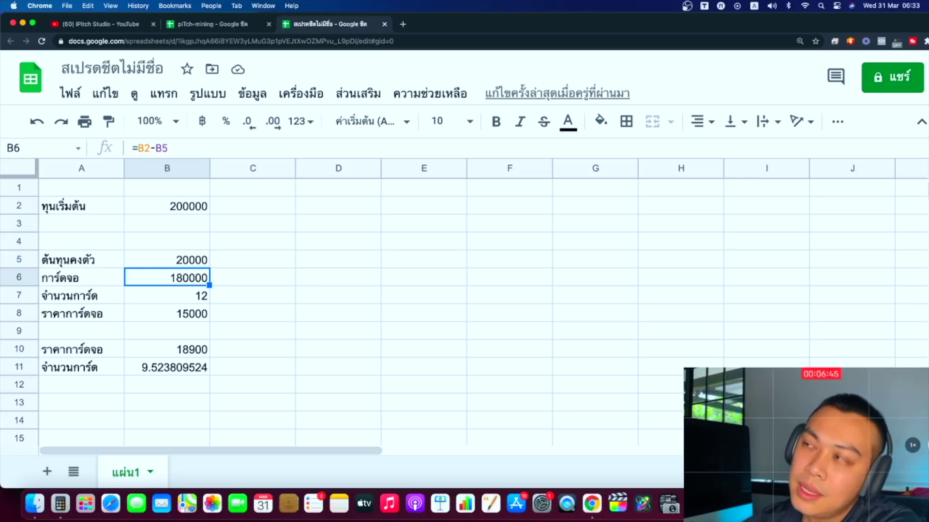
left_click(167, 260)
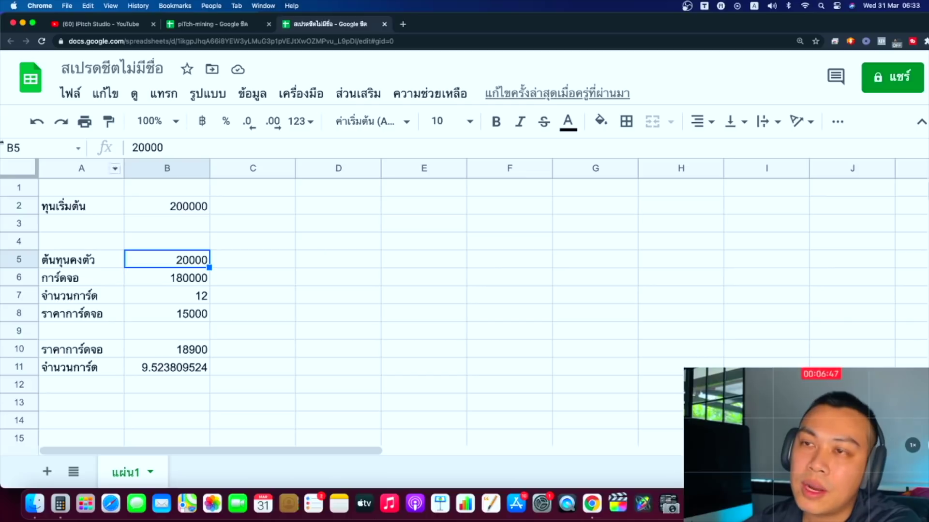
left_click(174, 281)
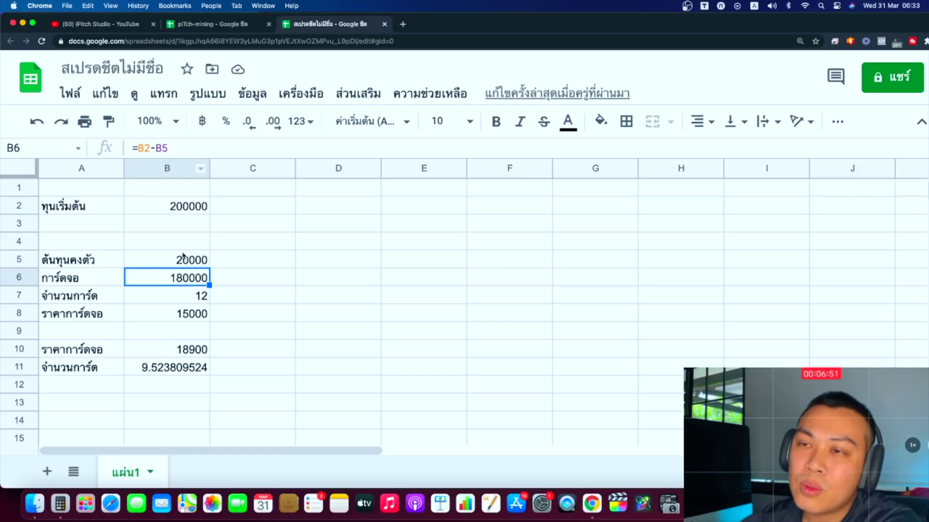
- Examine the number of cards (จำนวนการ์ด) in B7 and the price-per-card formula (ราคาการ์ดจอ) in B8
left_click(184, 301)
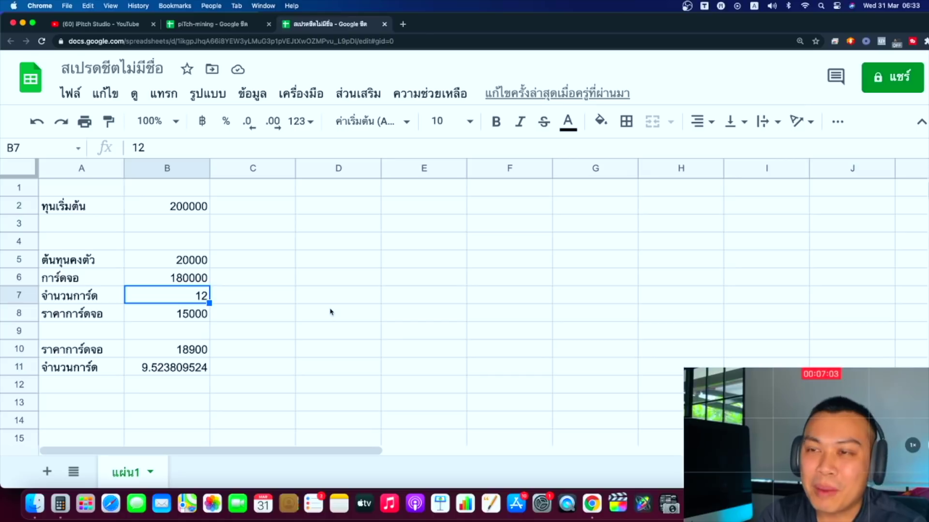
key("Up")
key("Down")
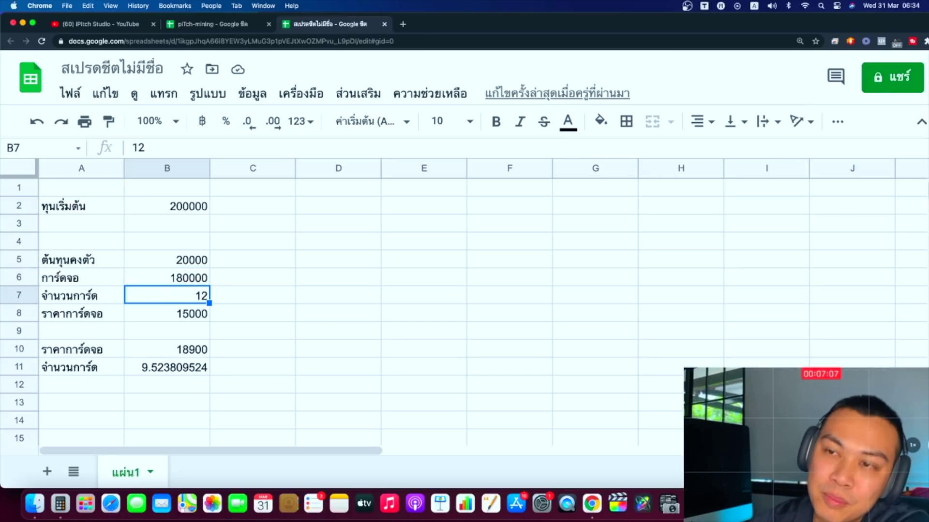
left_click(191, 317)
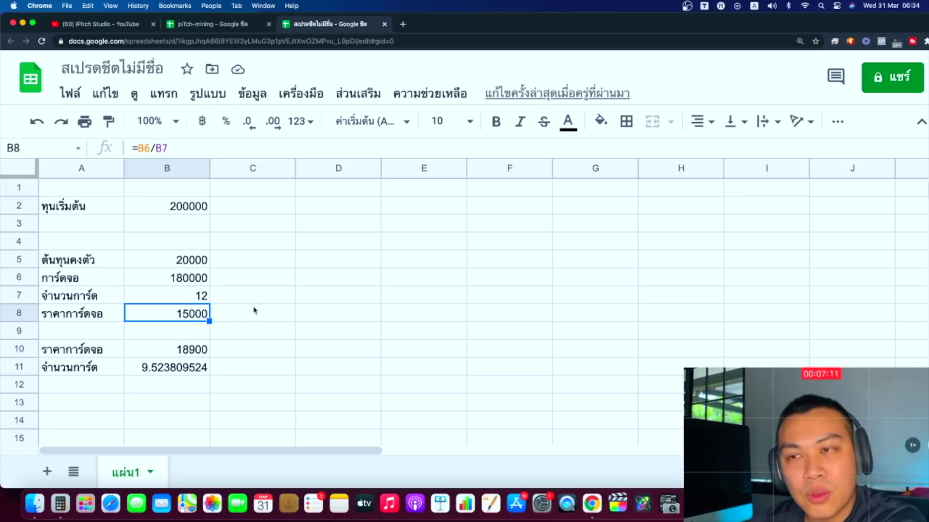
key("Up")
key("Down")
key("Right")
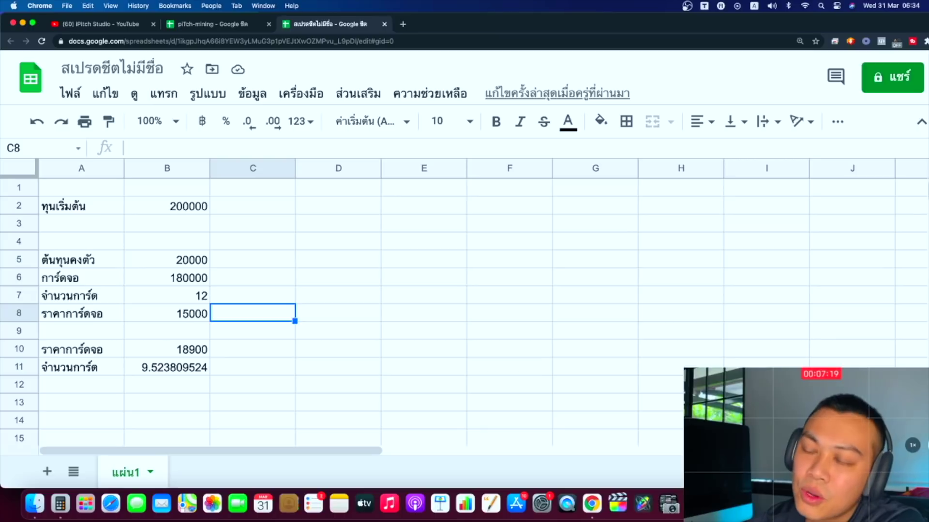
- Set the graphics card price (ราคาการ์ดจอ) in cell B10 to 21000
left_click(253, 348)
left_click(167, 349)
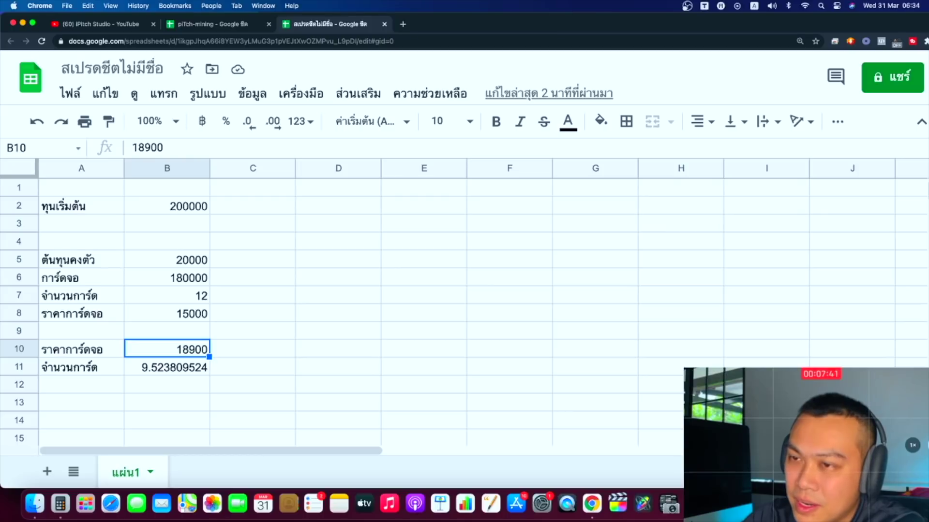
type("210")
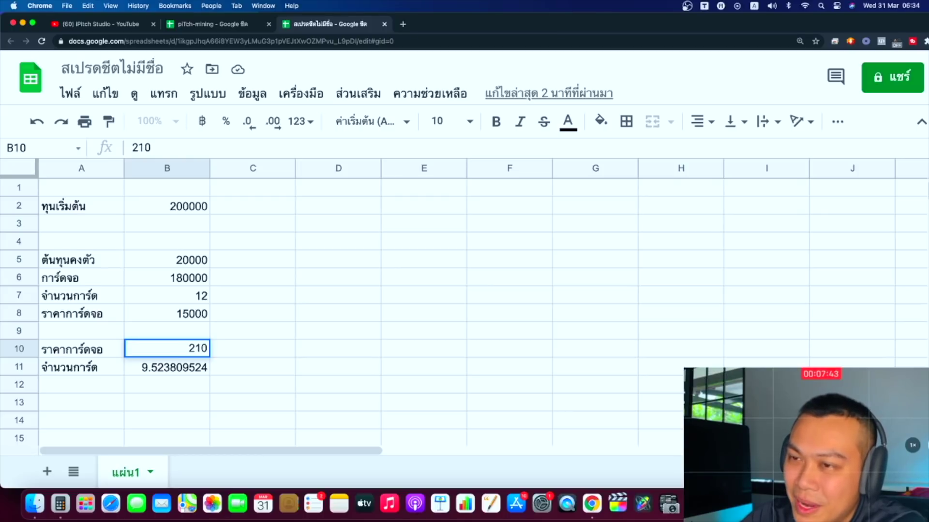
type("00")
key("Return")
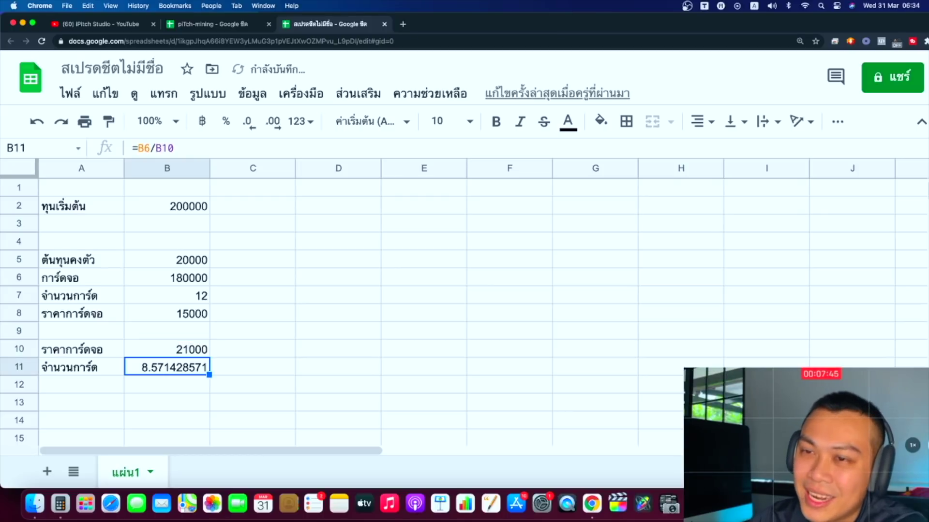
- Review the affordable card count formula (จำนวนการ์ด) in B11 against the card price in B10 and the starting capital
left_click(167, 348)
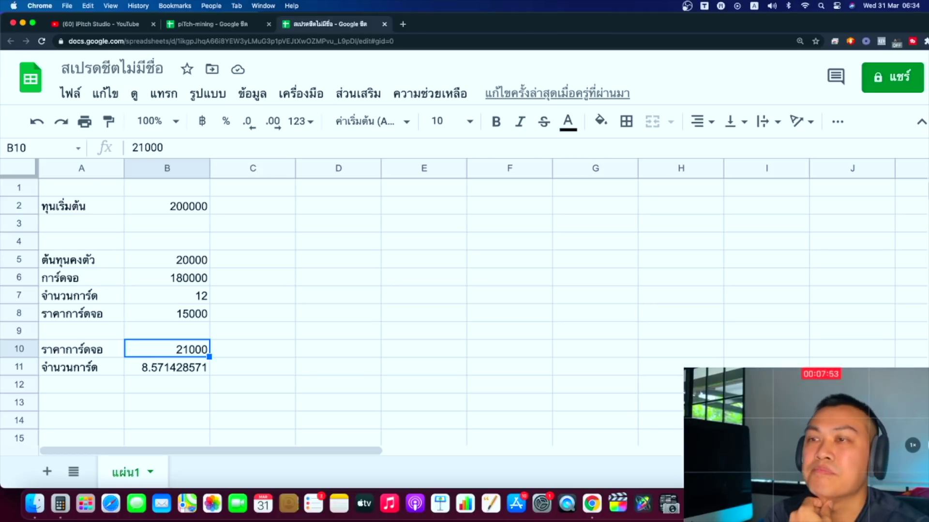
left_click(166, 368)
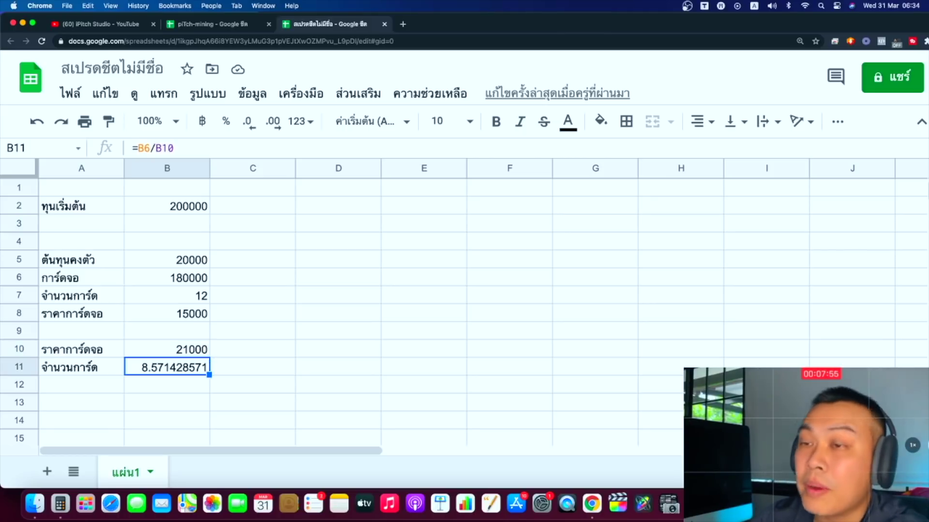
left_click(167, 331)
left_click(167, 314)
left_click(167, 207)
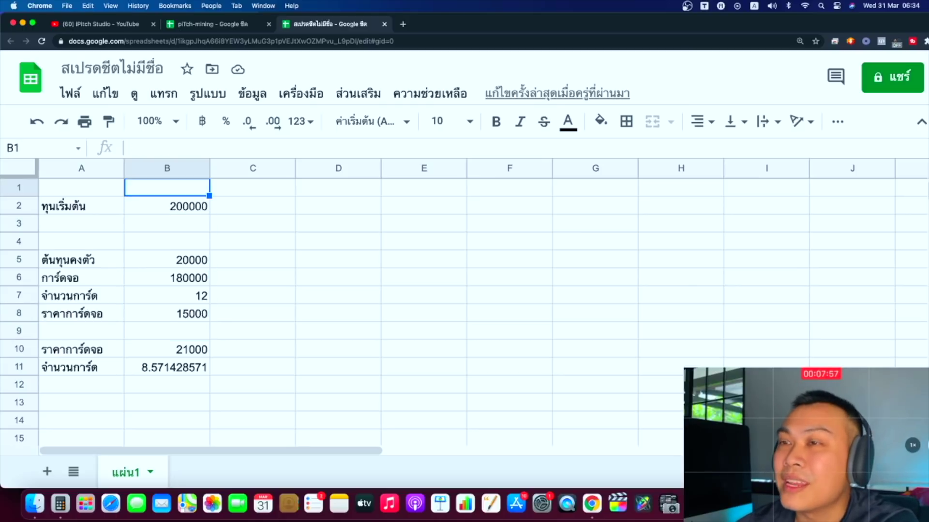
left_click(167, 241)
left_click(167, 349)
left_click(167, 403)
left_click(167, 367)
left_click(167, 385)
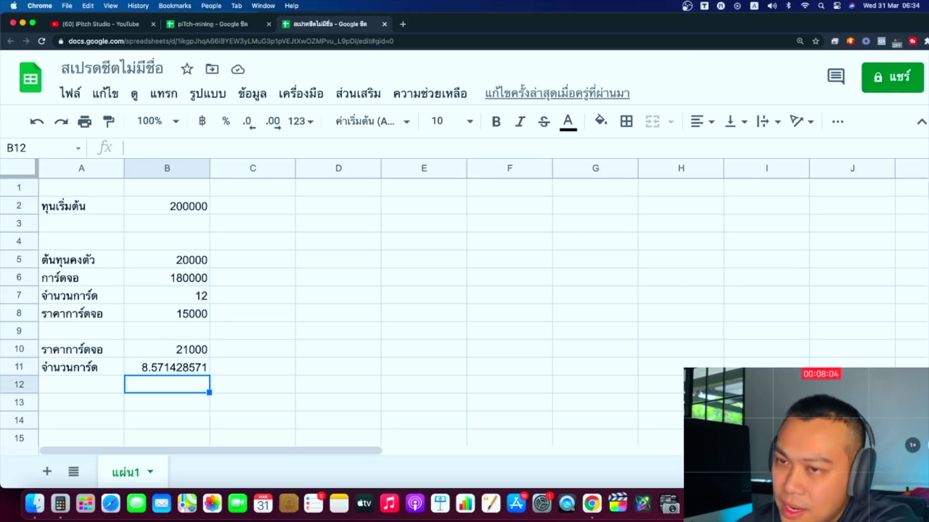
left_click(167, 367)
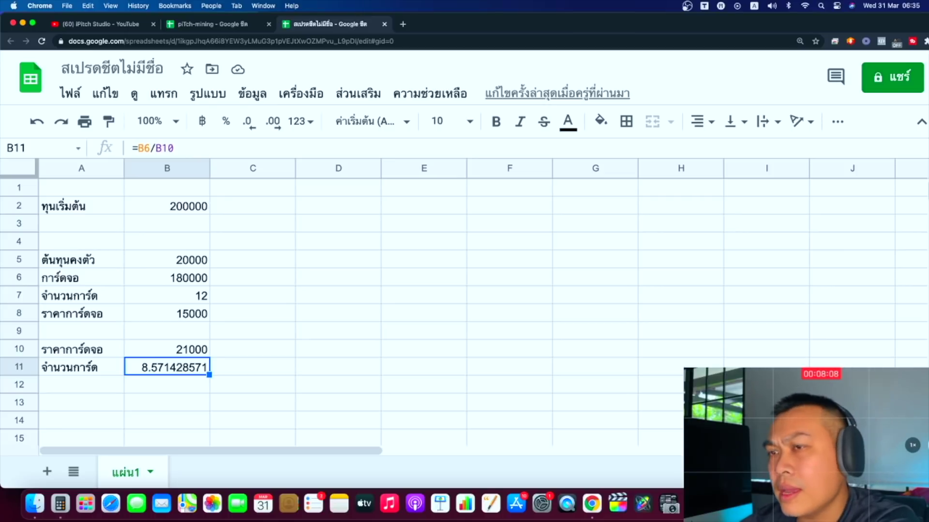
left_click(167, 384)
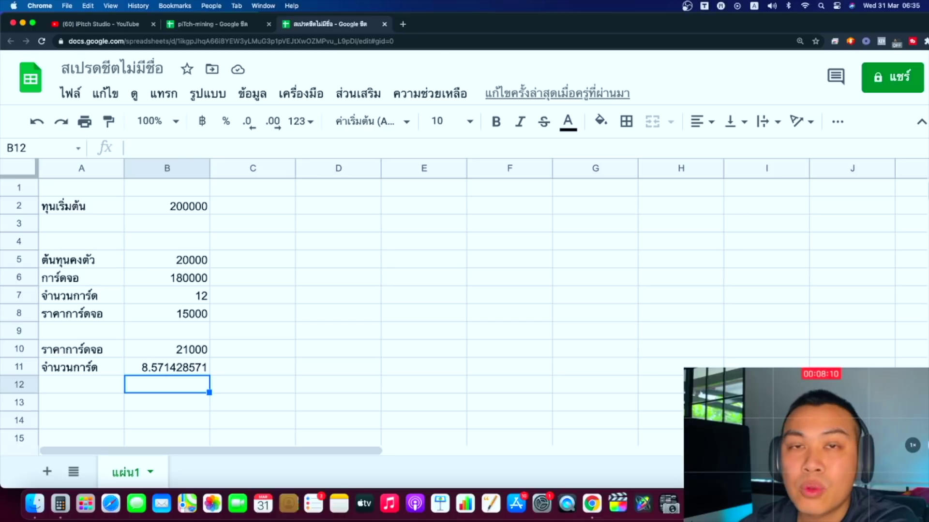
key("Up")
key("Up")
key("Up")
key("Up")
key("Up")
key("Up")
key("Up")
key("Up")
key("Up")
key("Up")
key("Up")
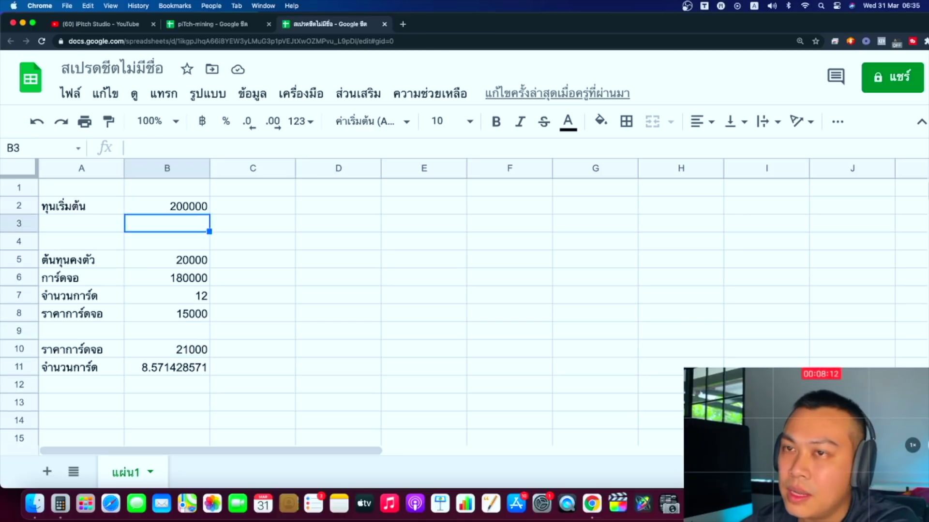
key("Left")
key("Down")
key("Right")
key("Right")
key("Down")
key("Left")
key("Up")
key("Down")
key("Down")
key("Down")
key("Down")
key("Down")
key("Down")
key("Down")
key("Down")
key("Down")
key("Down")
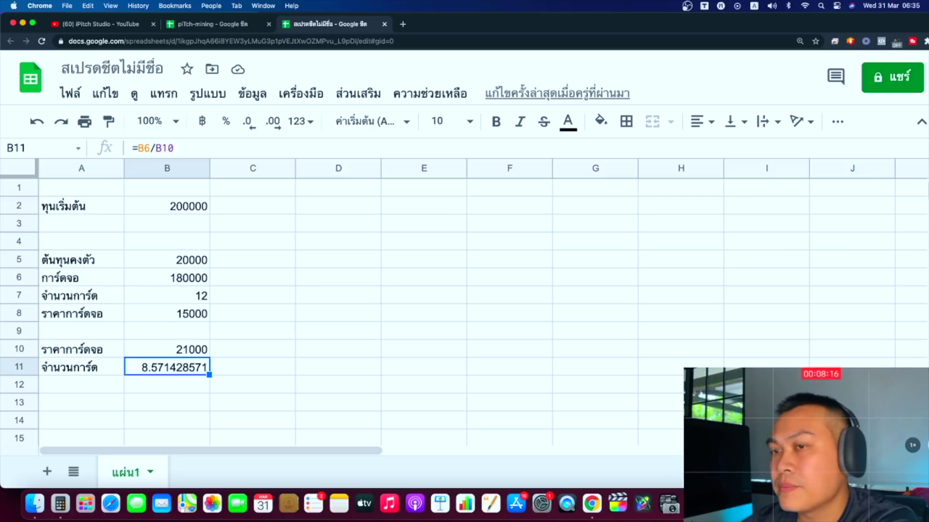
key("Up")
key("Left")
key("Up")
key("Up")
key("Up")
key("Down")
key("Down")
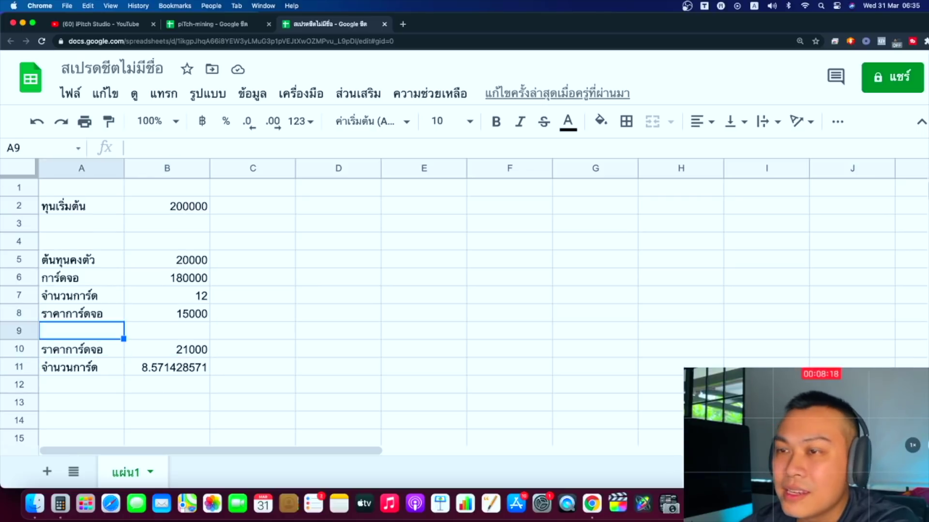
key("Right")
key("Down")
key("Up")
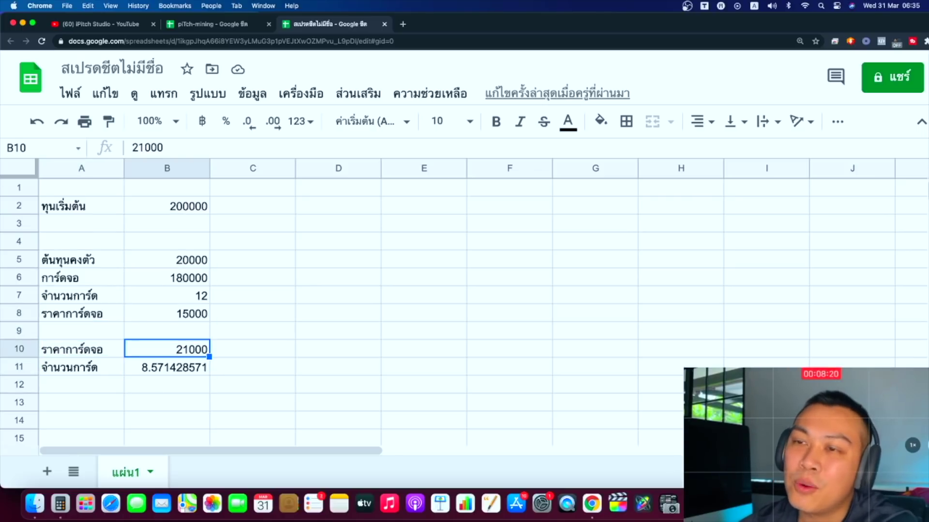
key("Down")
key("Up")
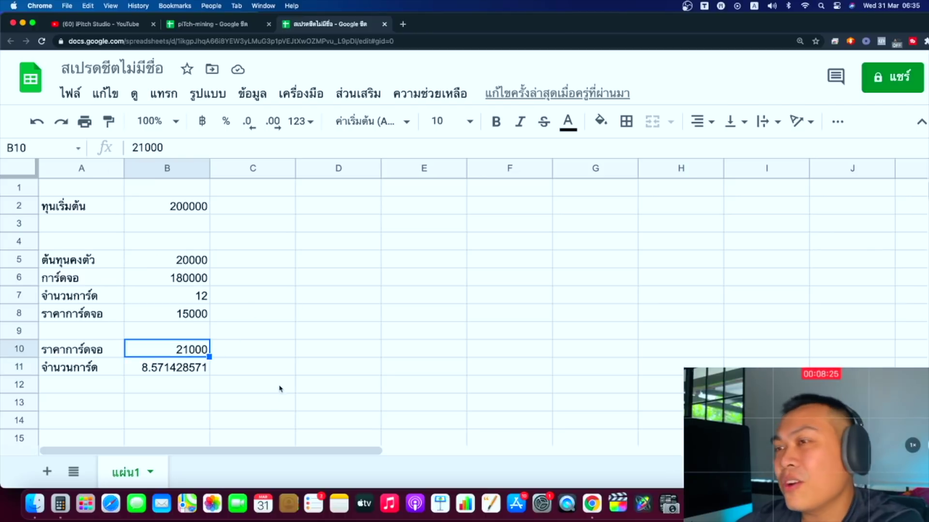
left_click(281, 355)
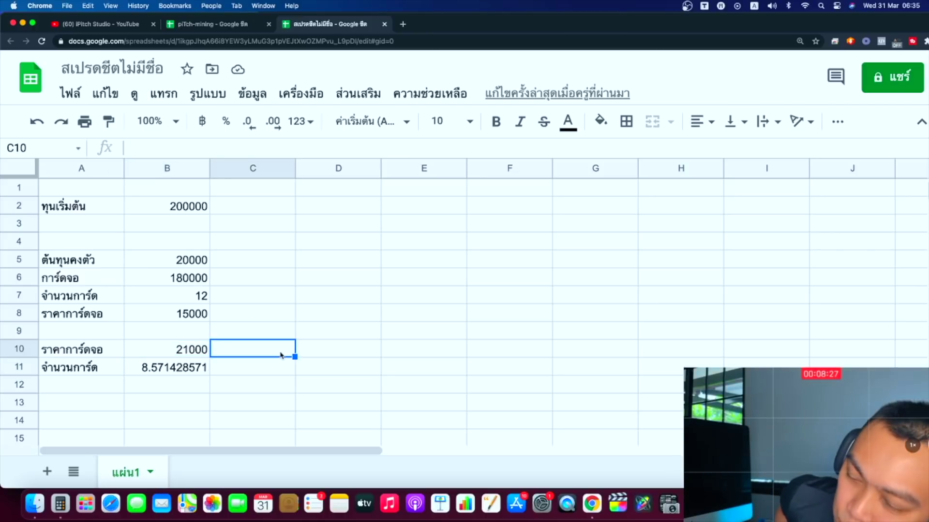
key("Right")
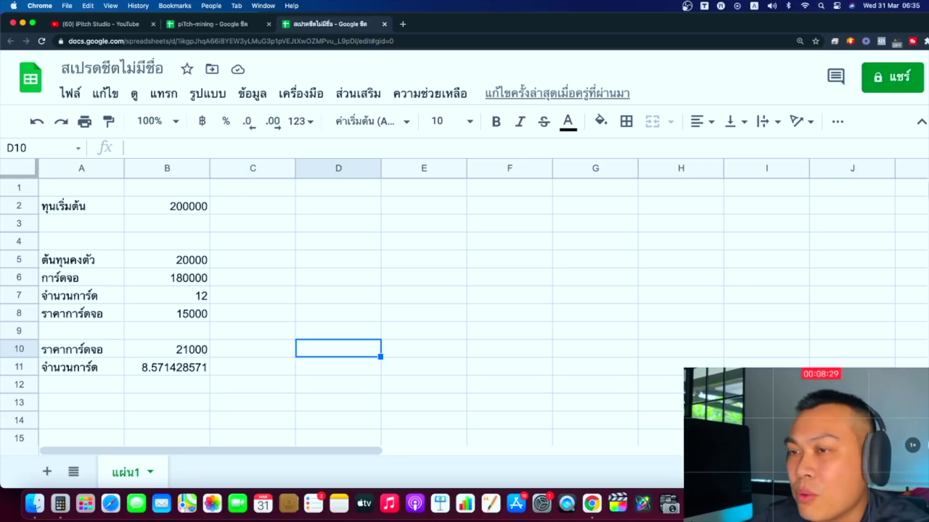
key("Left")
key("Right")
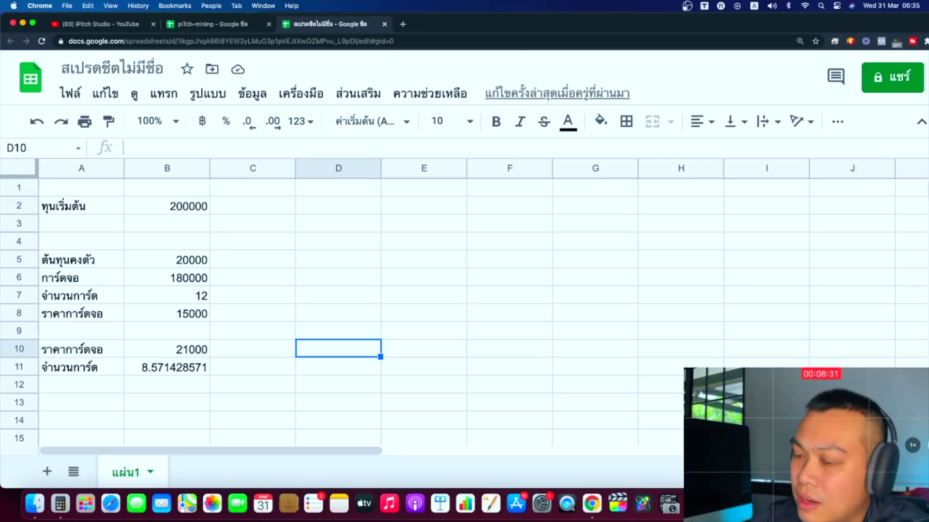
- Enter the formula =31.7*8 in cell D10, beside the graphics card price row
type("3")
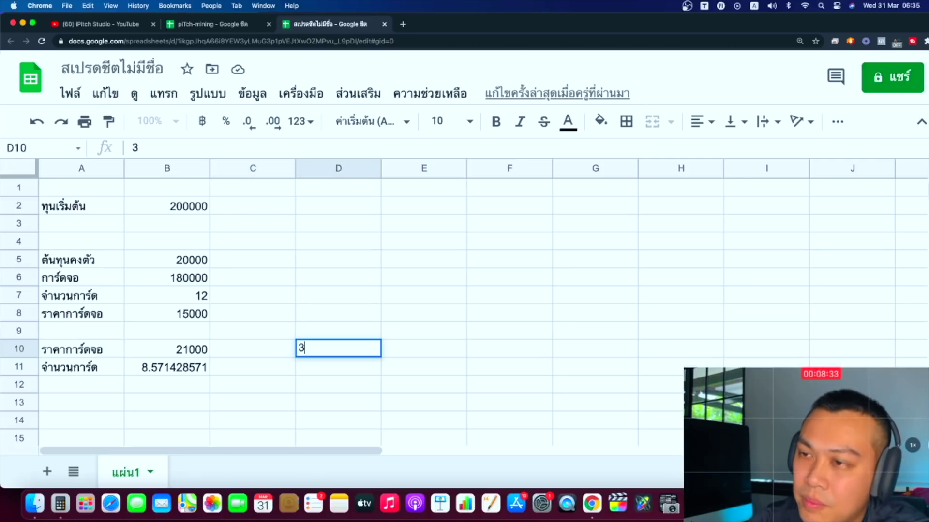
type("1.7")
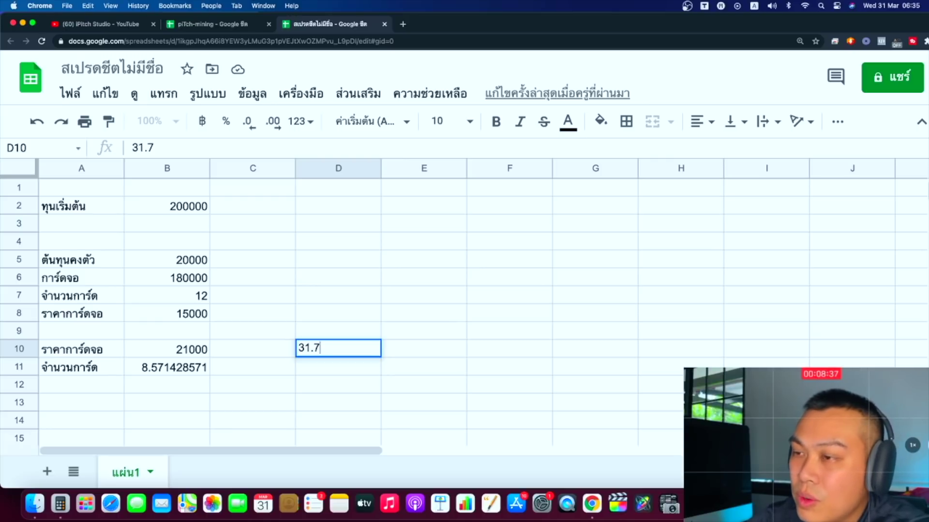
type("*")
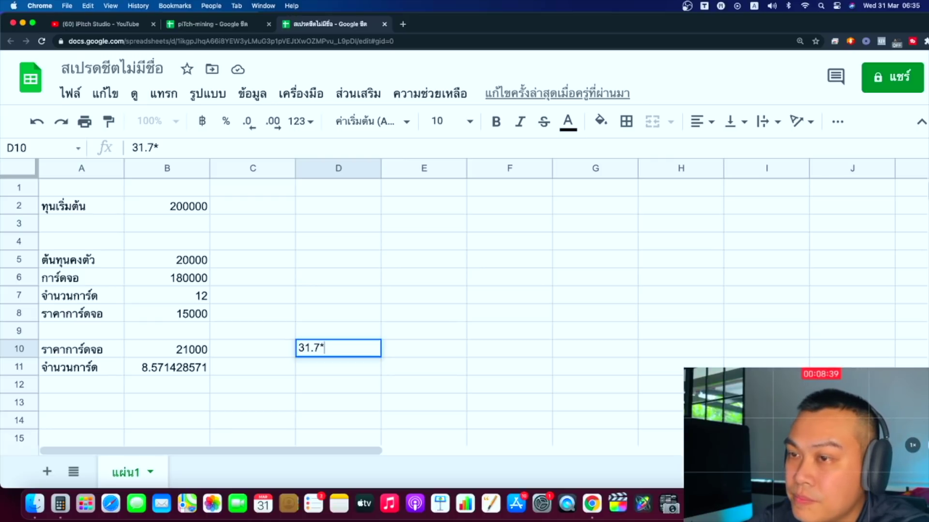
type("8")
key("Left")
key("Right")
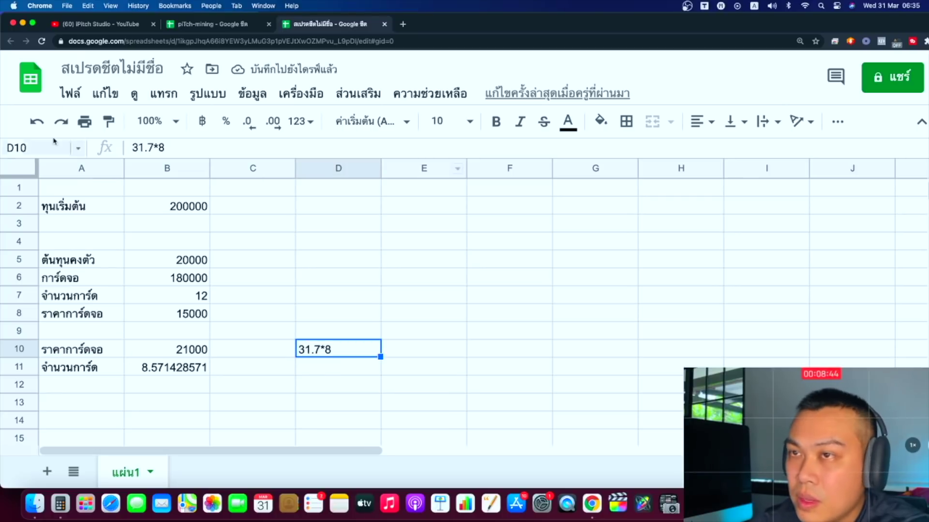
left_click(361, 154)
type("=")
key("Return")
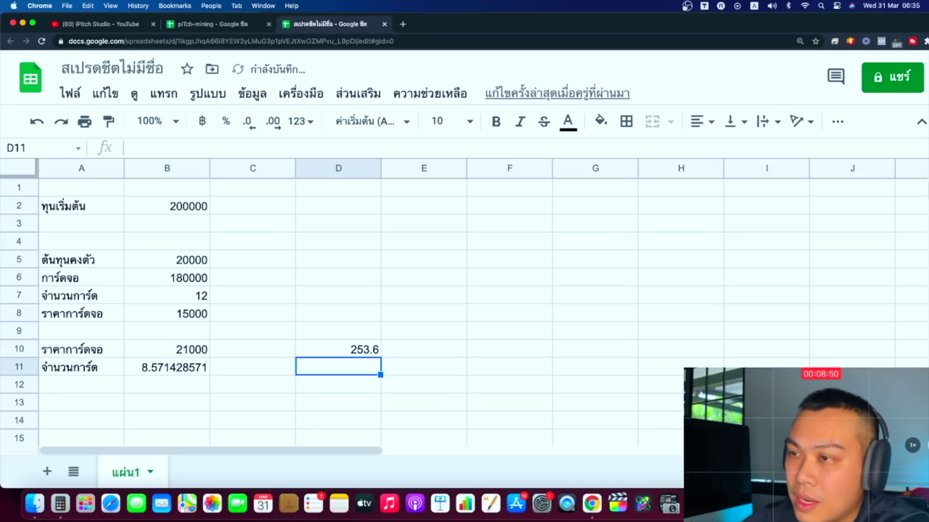
left_click(356, 353)
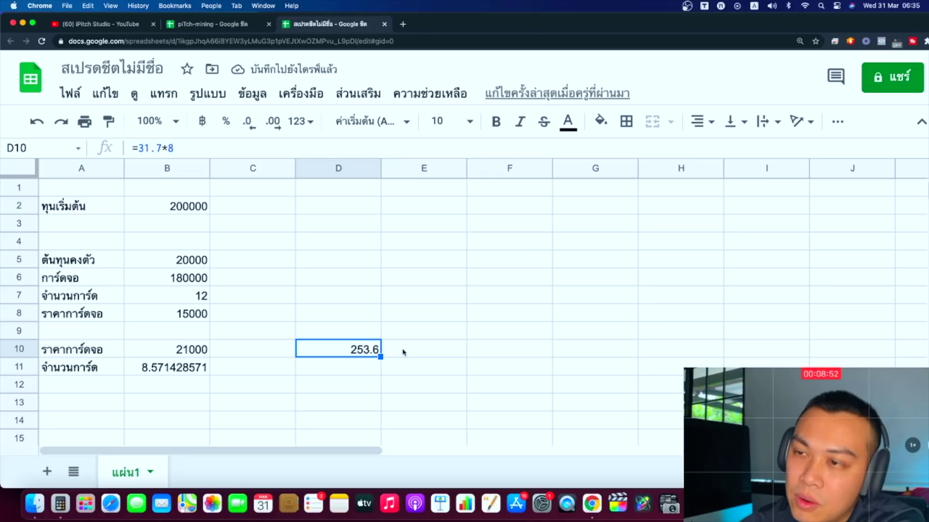
- Multiply D10 by 2.5 in cell E10 with the formula =D10*2.5
left_click(423, 353)
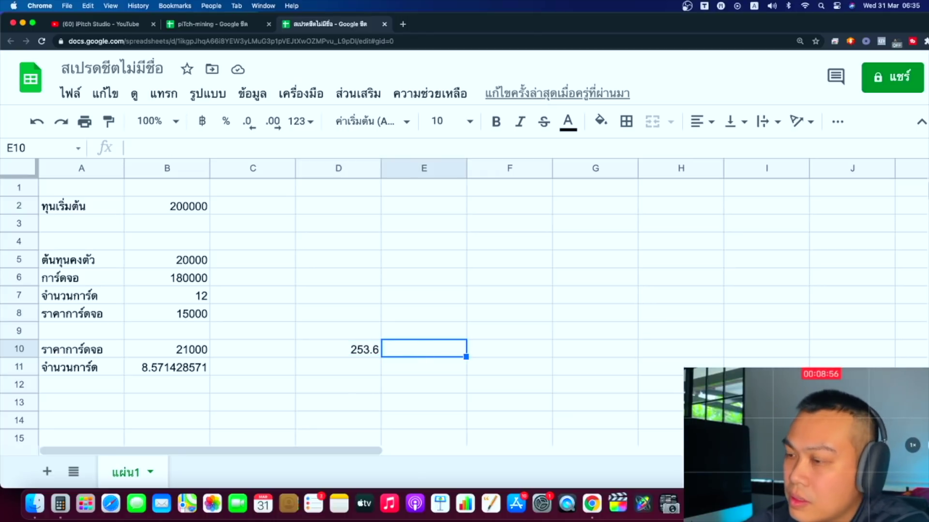
type("=")
left_click(349, 356)
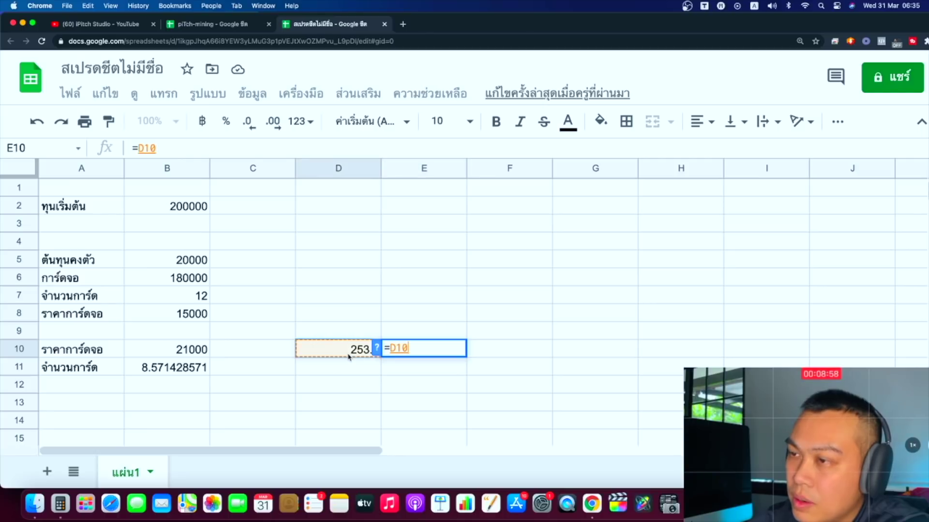
type("*2.")
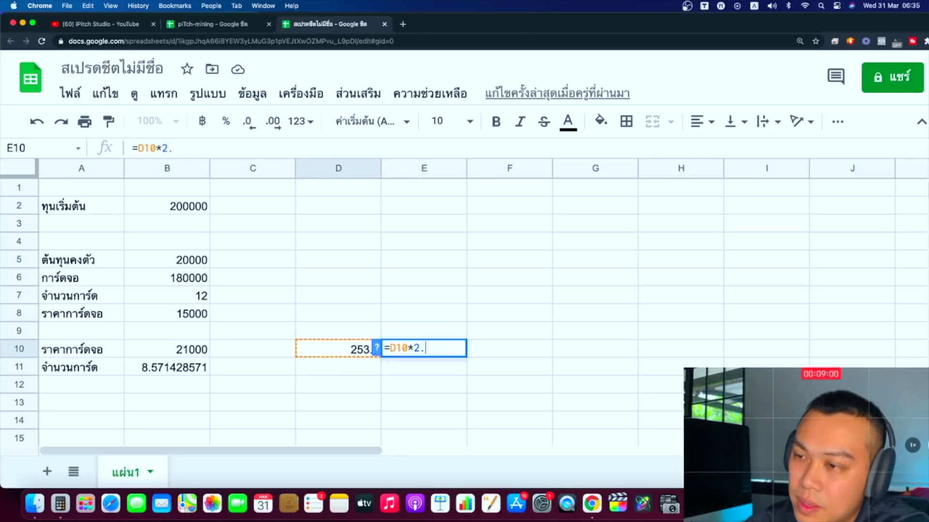
type("5")
key("Return")
left_click(423, 348)
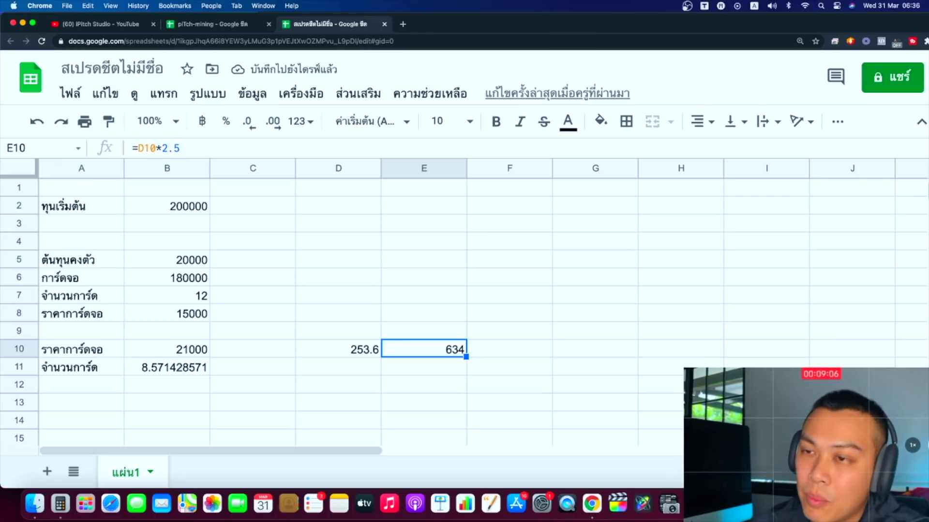
left_click(509, 348)
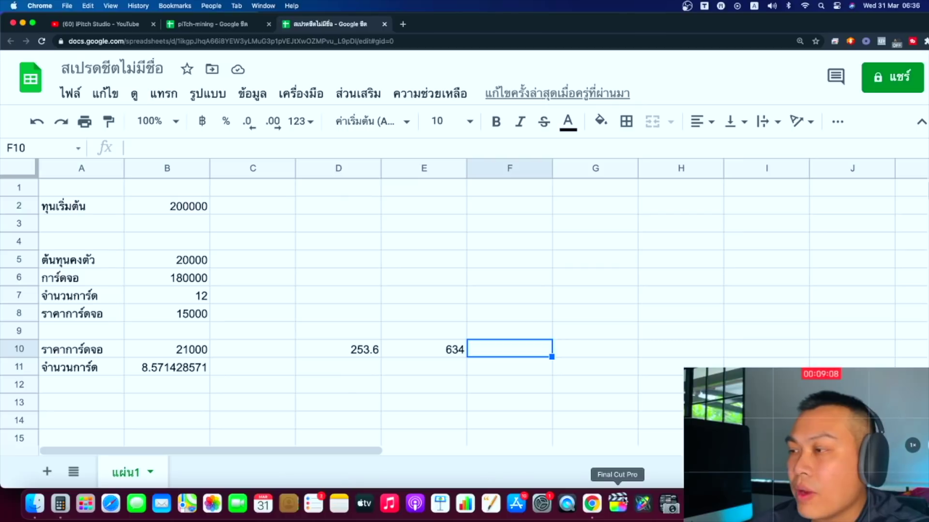
left_click(71, 507)
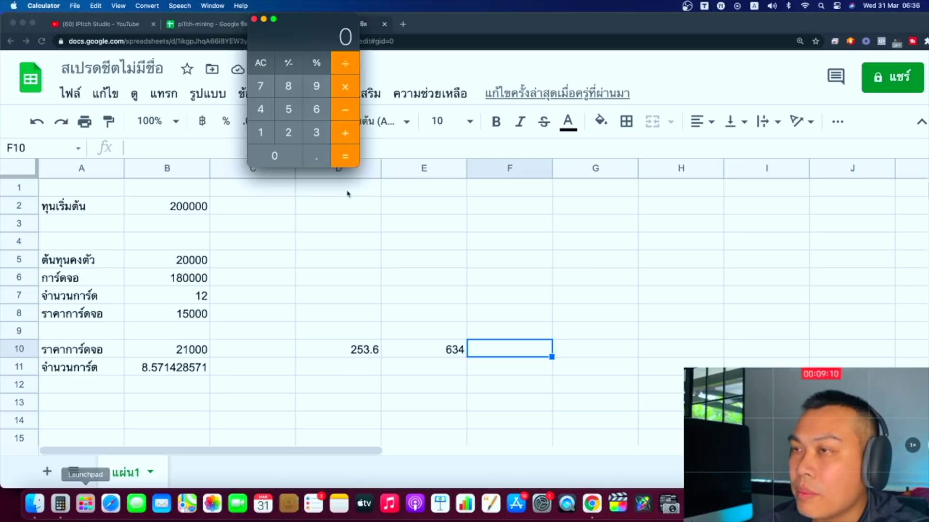
left_click(290, 88)
left_click(289, 110)
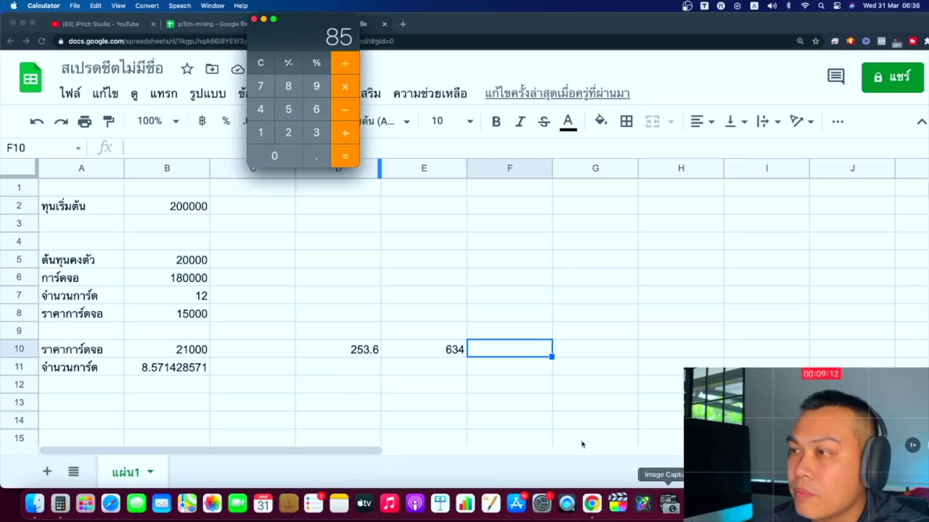
- Begin the formula in cell F10 with the bracketed expression =(85*8+100)
left_click(505, 356)
type("=")
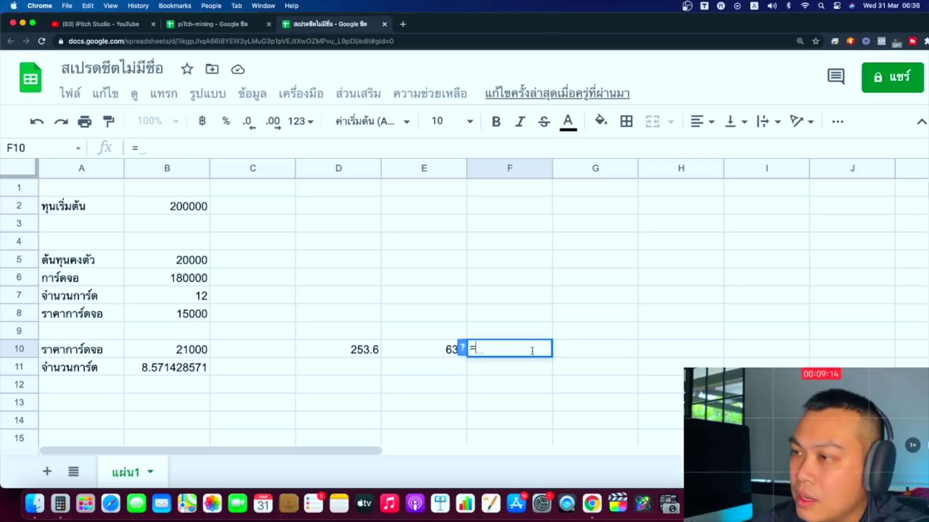
type("85")
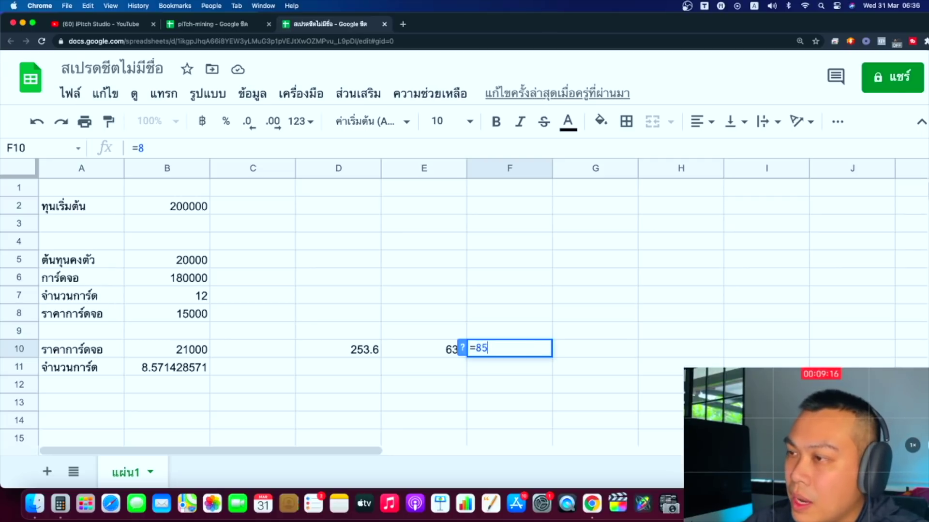
type("*")
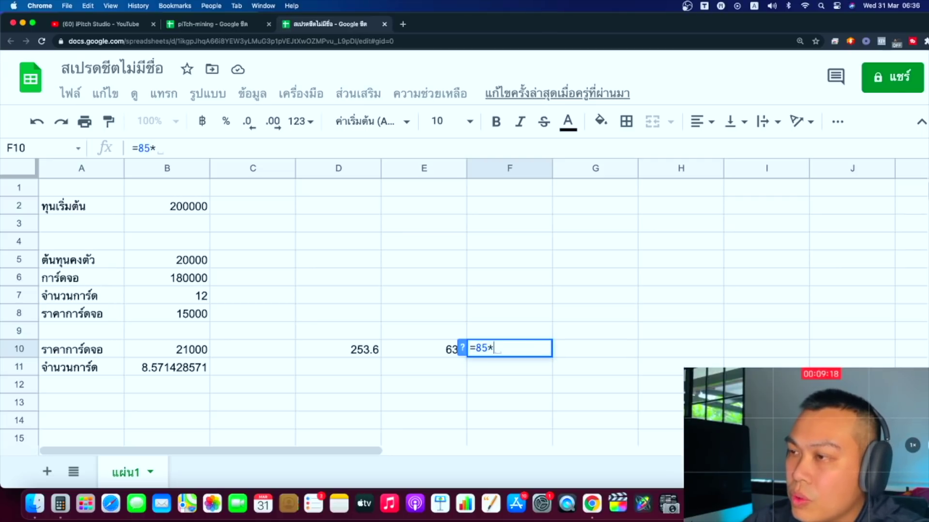
type("8")
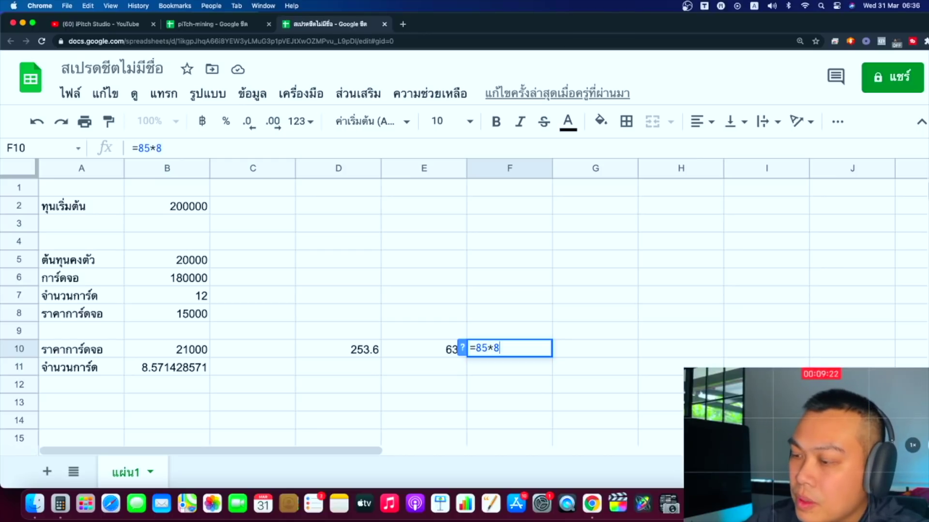
type("+100")
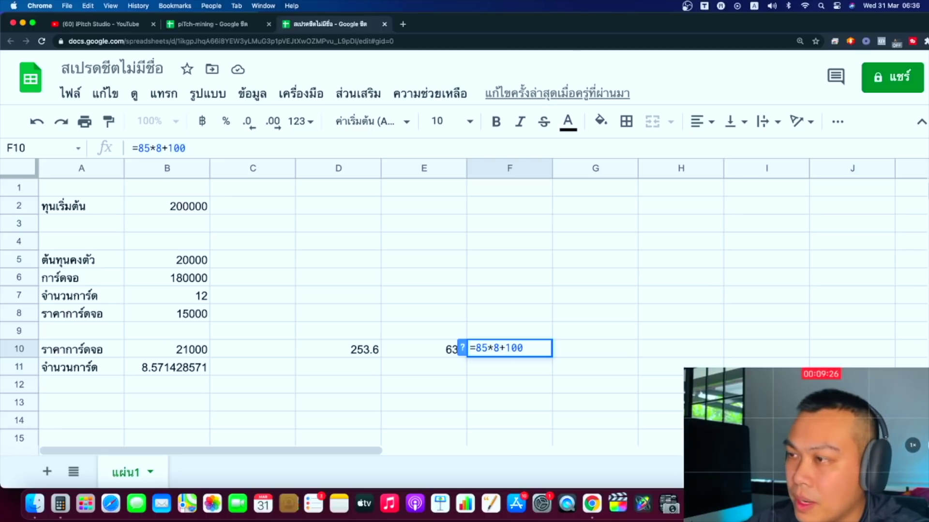
type(")")
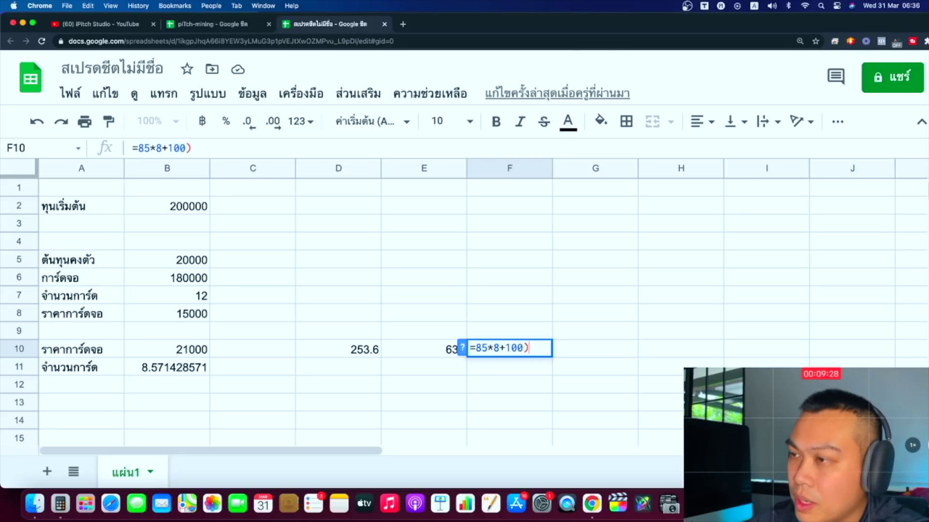
key("Left")
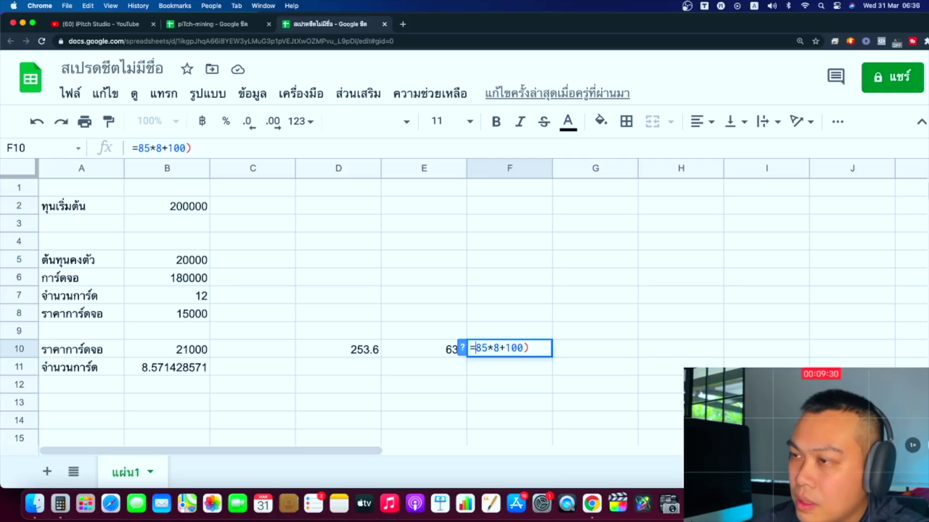
type("(")
key("Right")
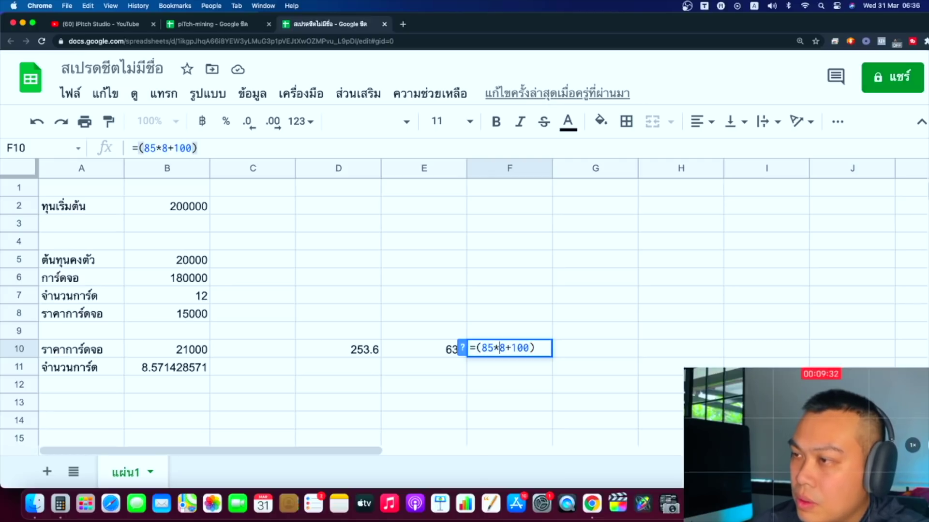
key("Right")
key("Right")
key("Right")
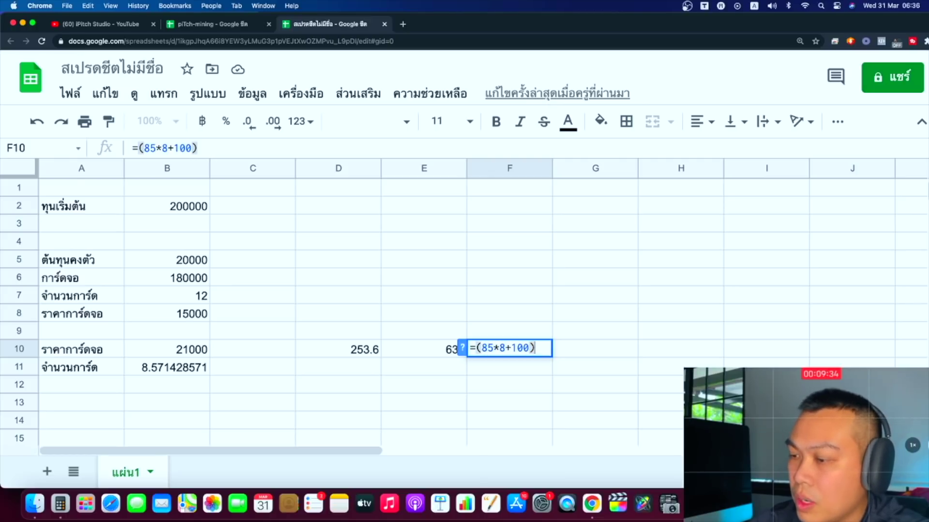
- Complete the F10 formula by multiplying the bracketed sum by 1.2 and dividing by 10
type("*1.2")
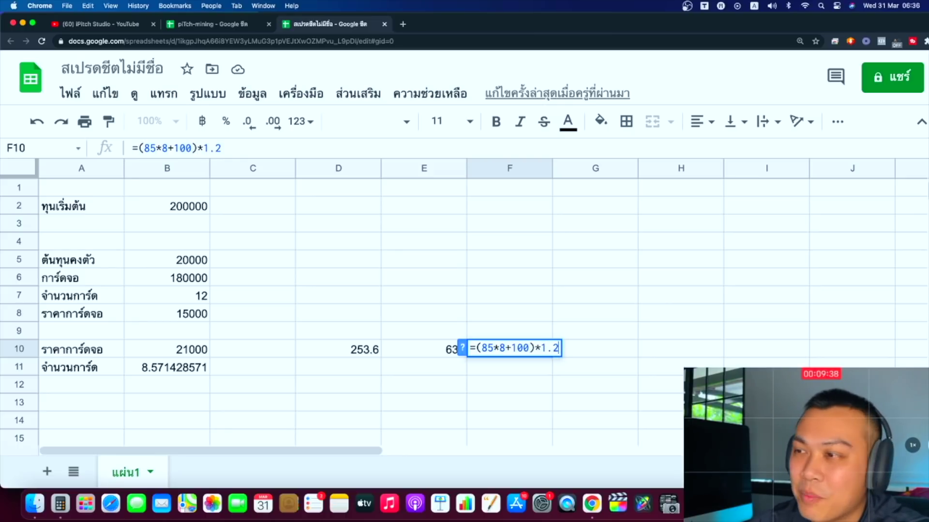
type("/")
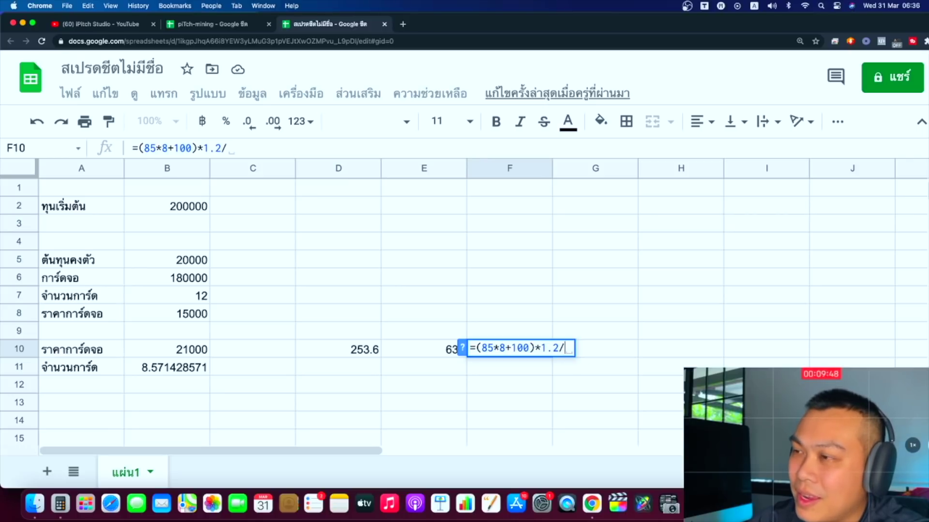
type("10")
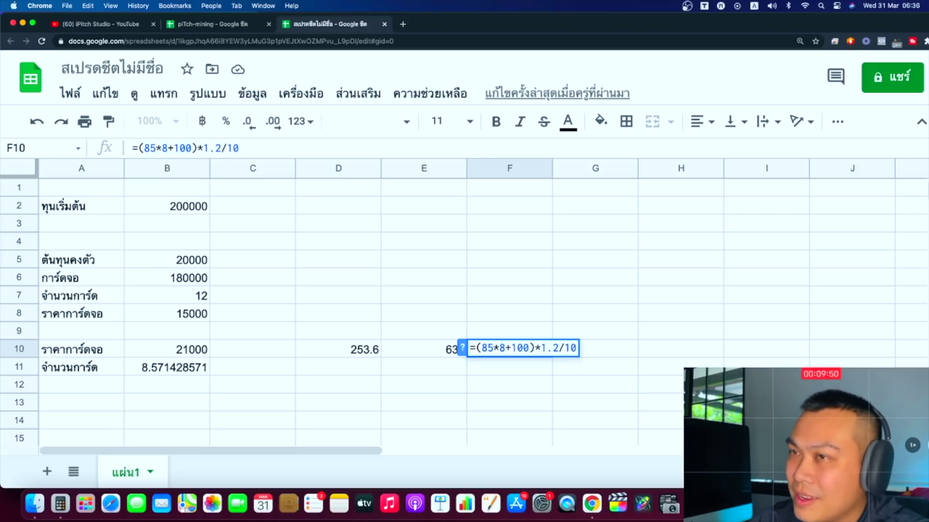
key("Return")
left_click(509, 349)
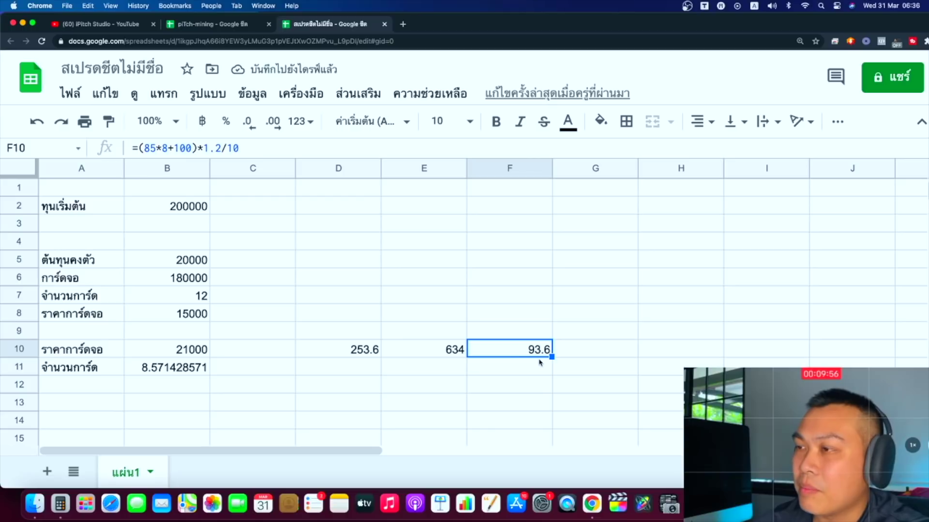
- Subtract F10 from E10 in cell G10 with the formula =E10-F10
left_click(593, 355)
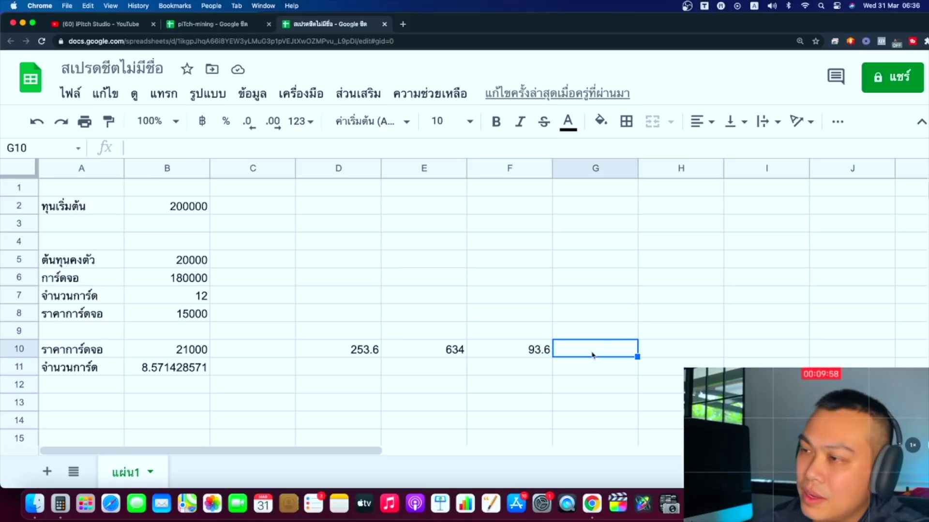
type("=")
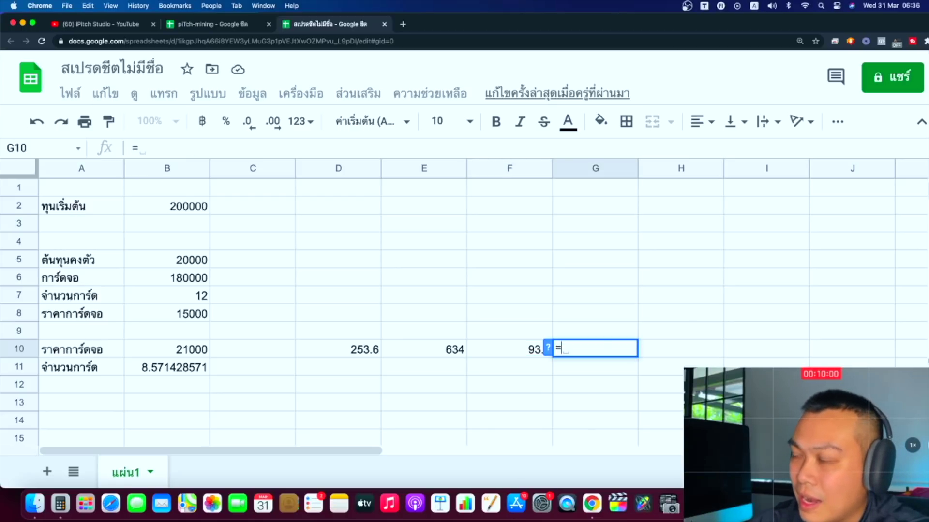
left_click(425, 353)
type("-")
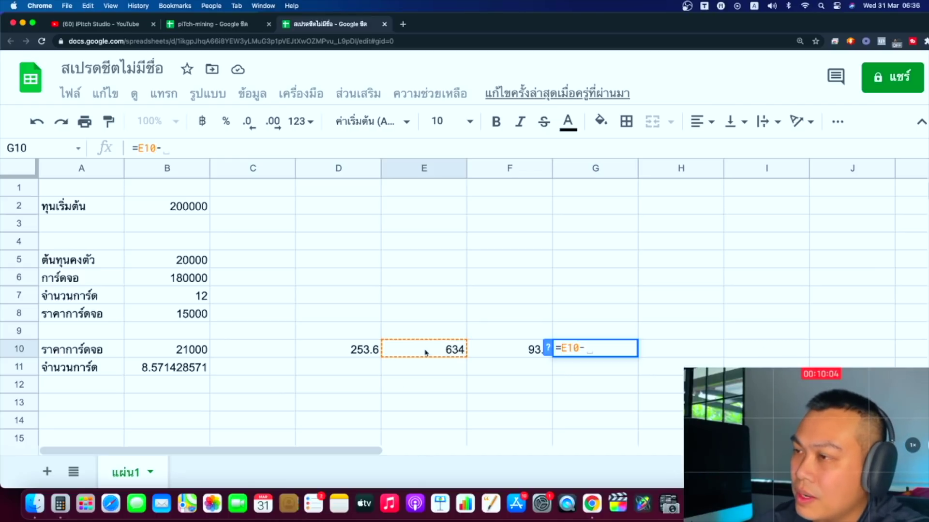
left_click(479, 349)
key("Return")
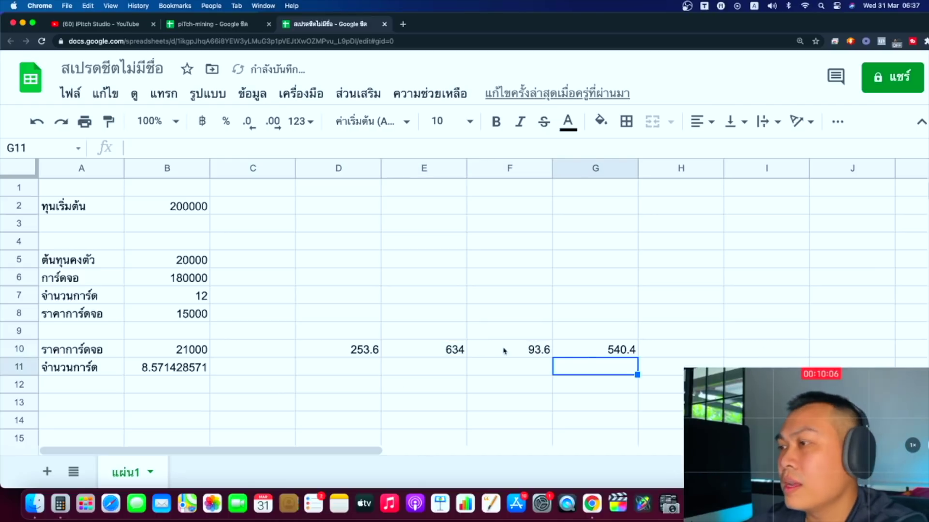
left_click(615, 349)
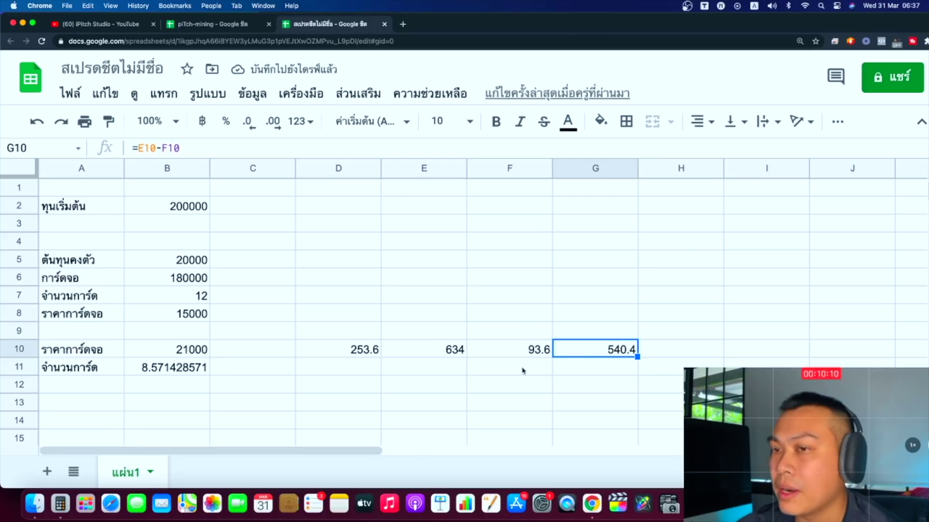
- Multiply G10 by 30 in cell H10 with the formula =G10*30
left_click(672, 351)
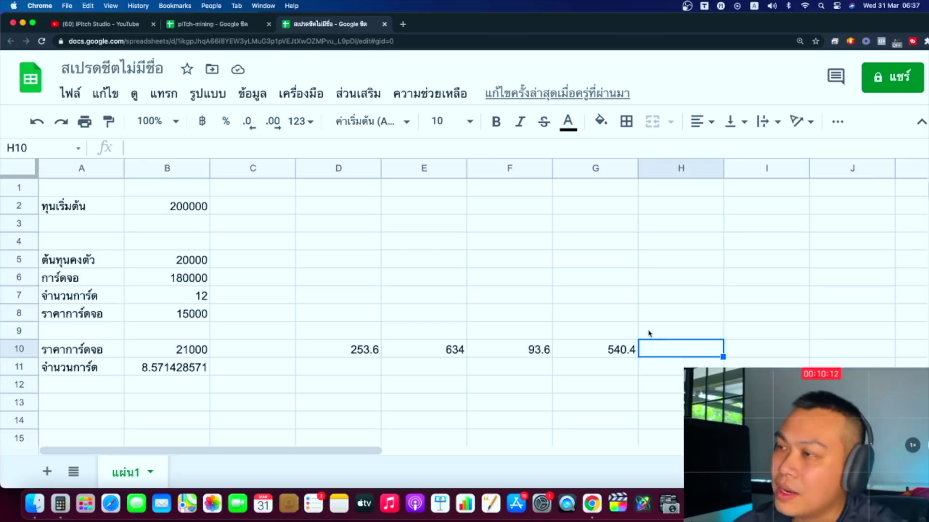
type("=")
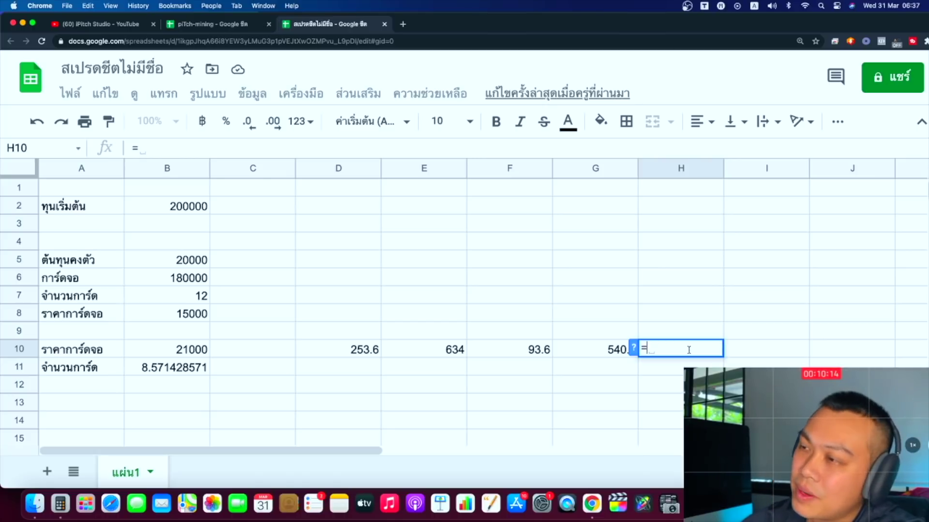
left_click(595, 351)
type("*")
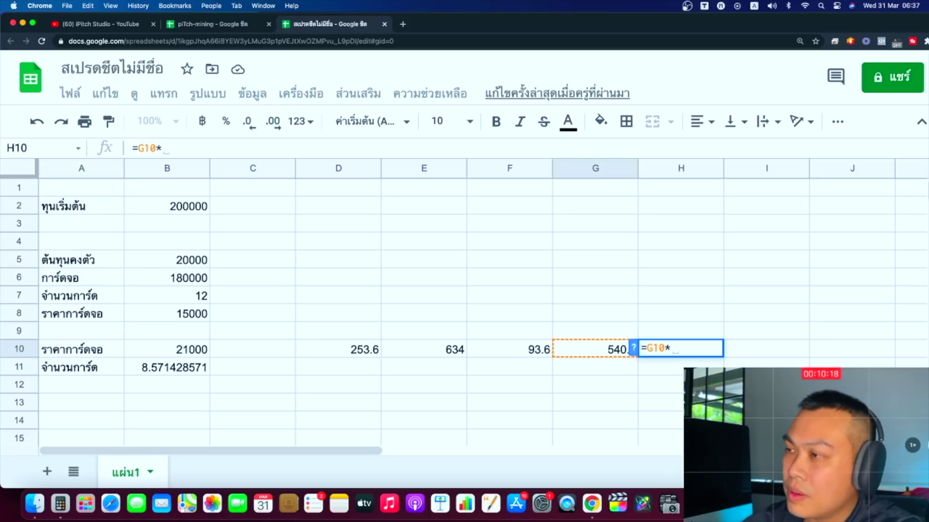
type("30")
key("Return")
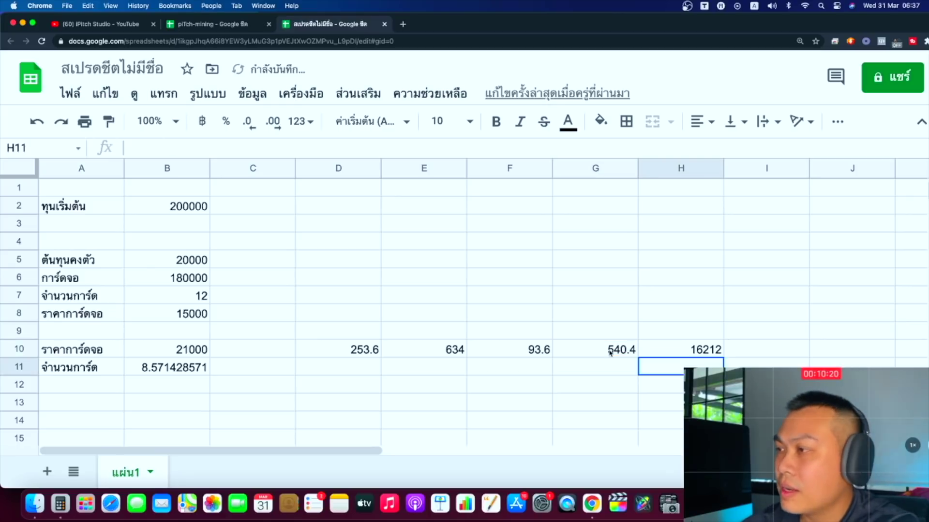
- Enter the heading ROI in cell I9, above the row of return calculations
left_click(698, 353)
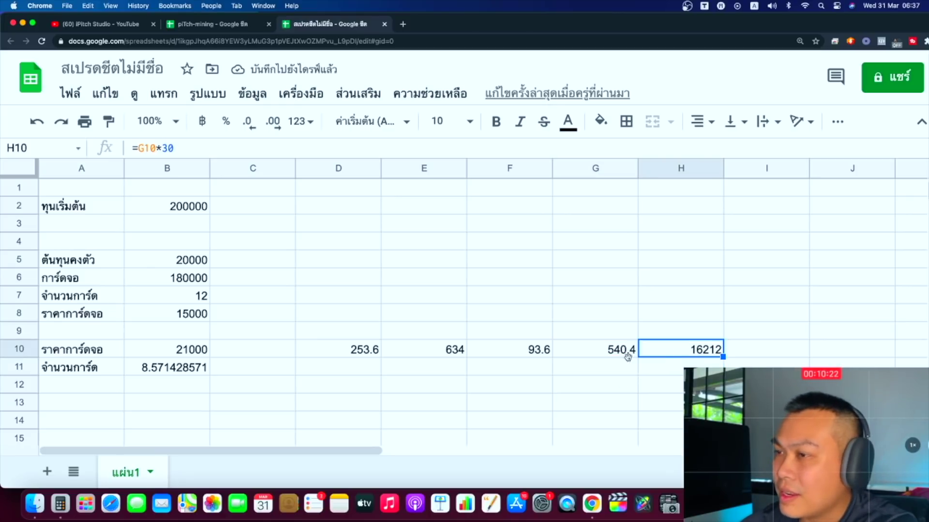
left_click(632, 353)
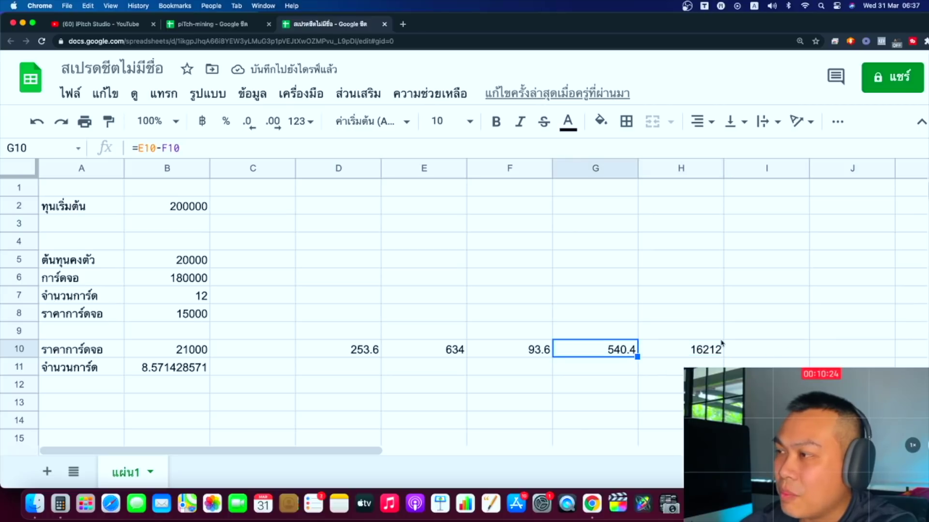
left_click(779, 334)
type("ROI")
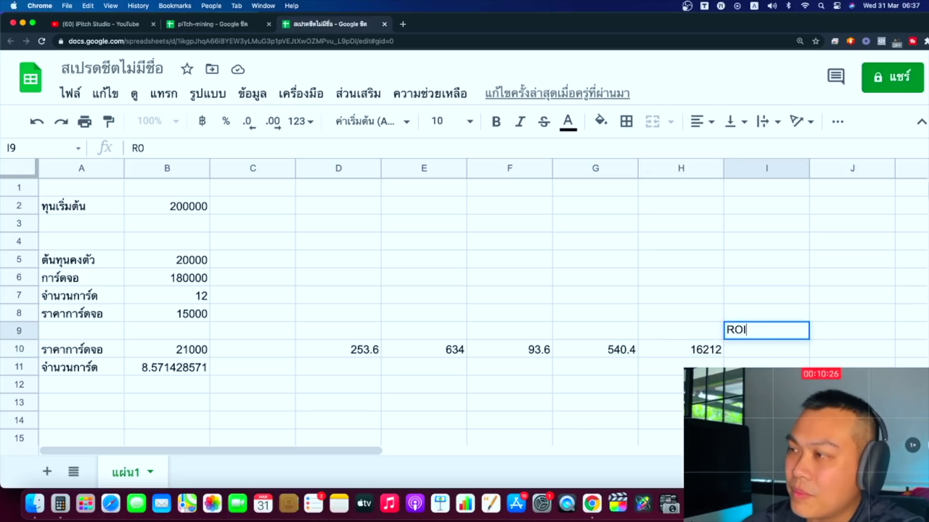
key("Return")
- Divide the starting capital by the net daily return in cell I10 with the formula =B2/G10
type("=")
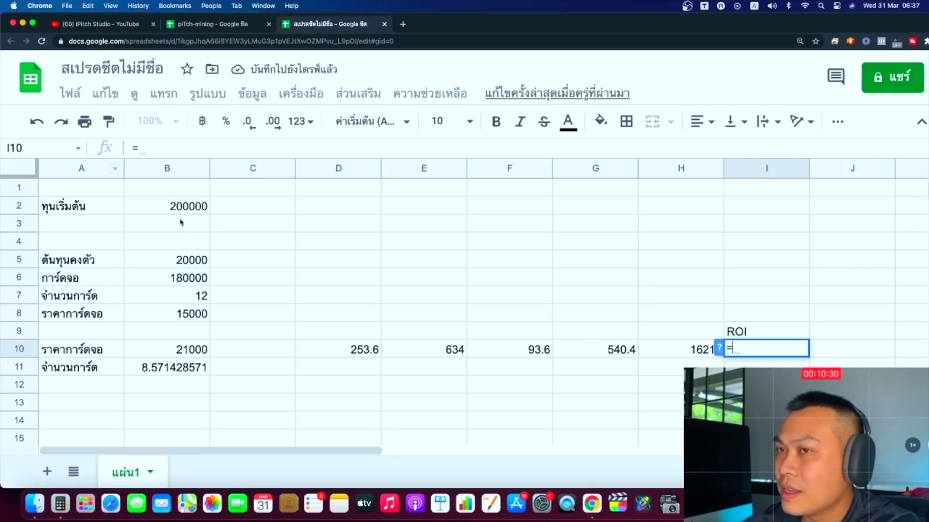
left_click(190, 209)
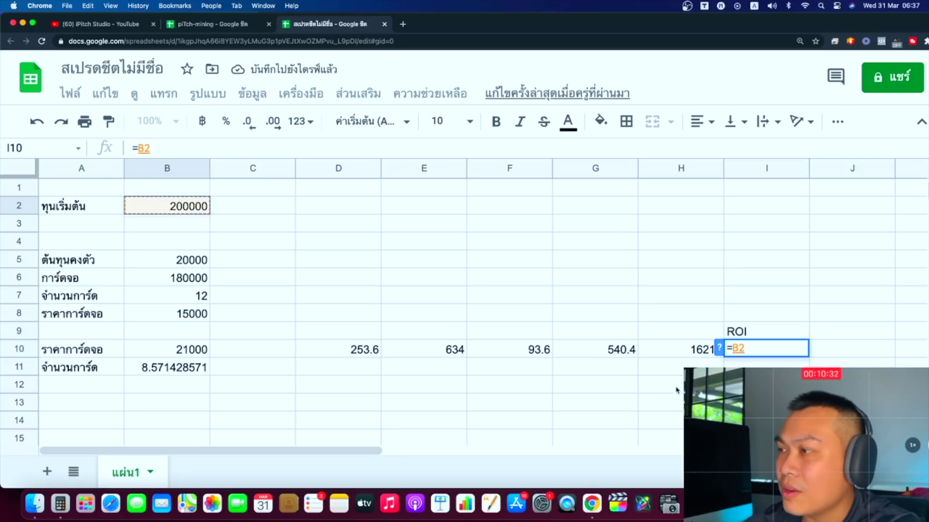
type("/")
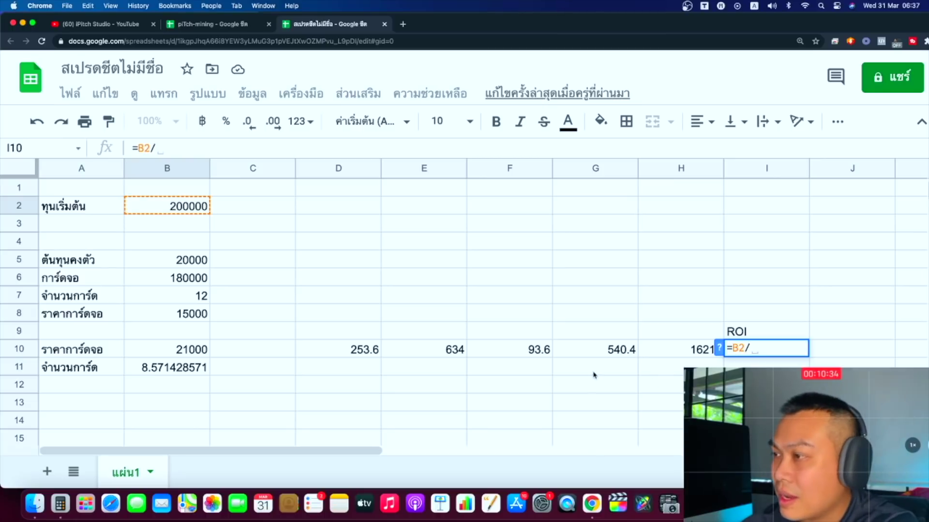
left_click(622, 358)
key("Return")
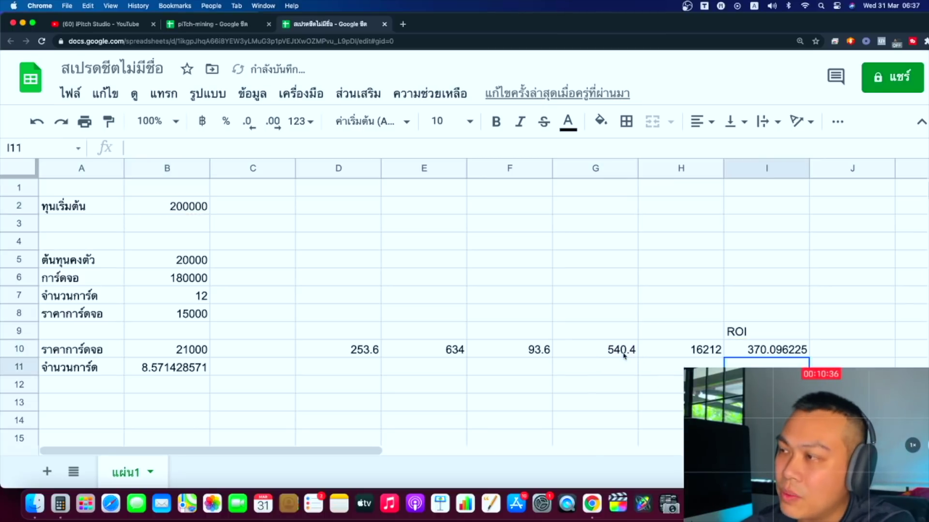
left_click(785, 349)
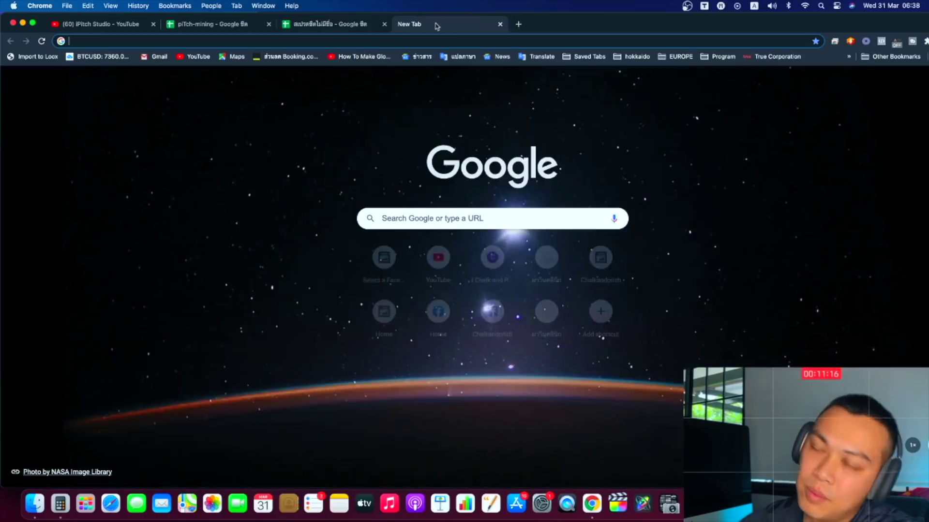
- Open the Shopee Thailand site in the new browser tab and dismiss its promotional pop-up
type("sh")
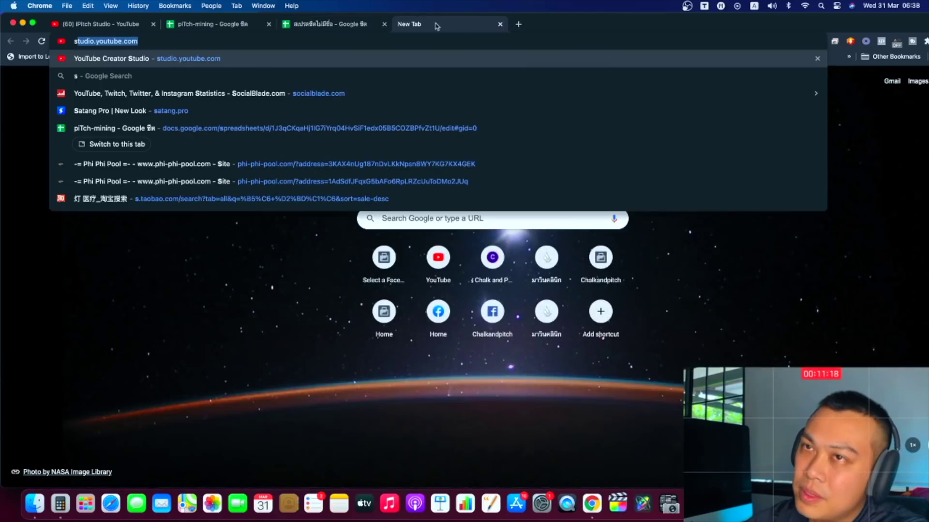
key("Return")
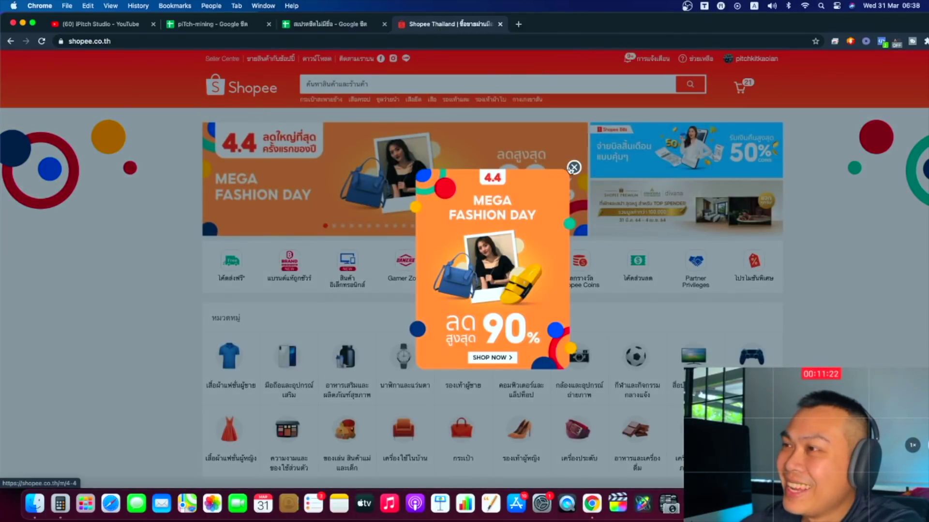
left_click(570, 171)
- Search Shopee for 1660 super and open the Colorful GeForce GTX 1660 SUPER NB 6G-V listing
left_click(390, 85)
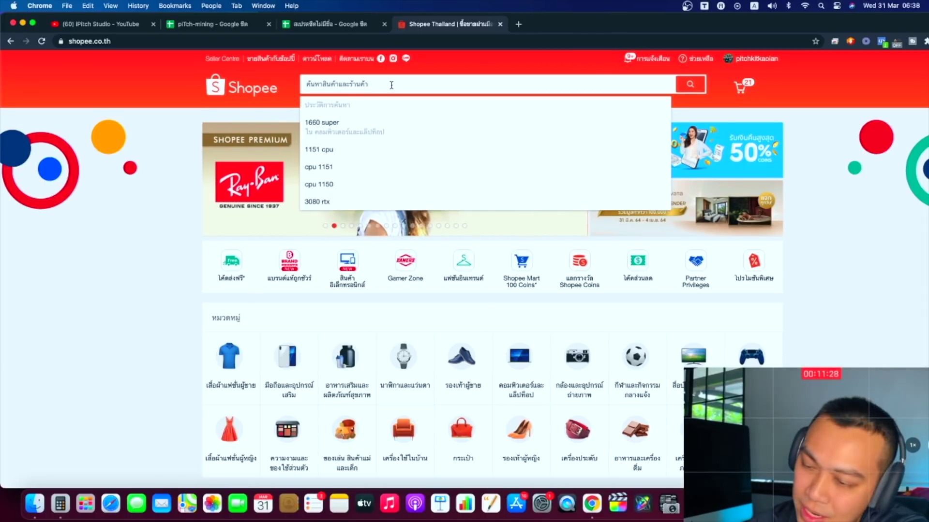
type("ฟ")
key("BackSpace")
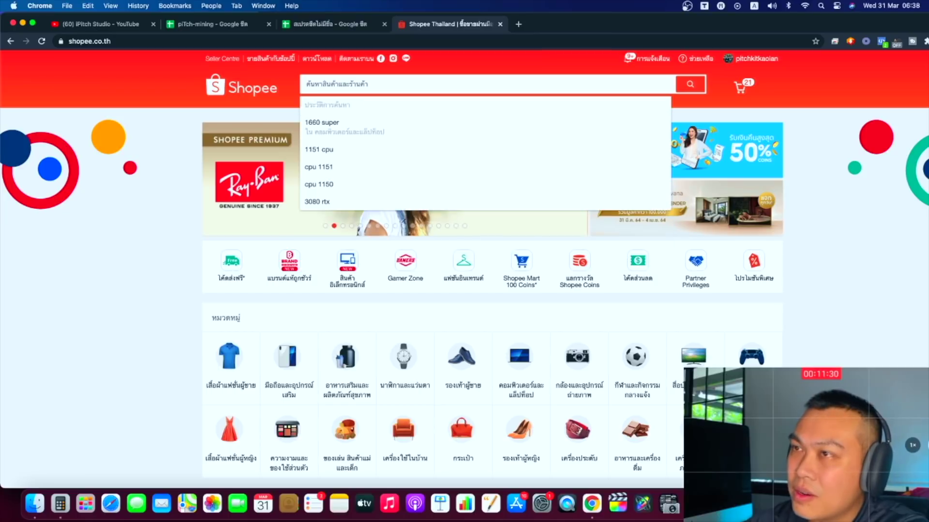
left_click(352, 134)
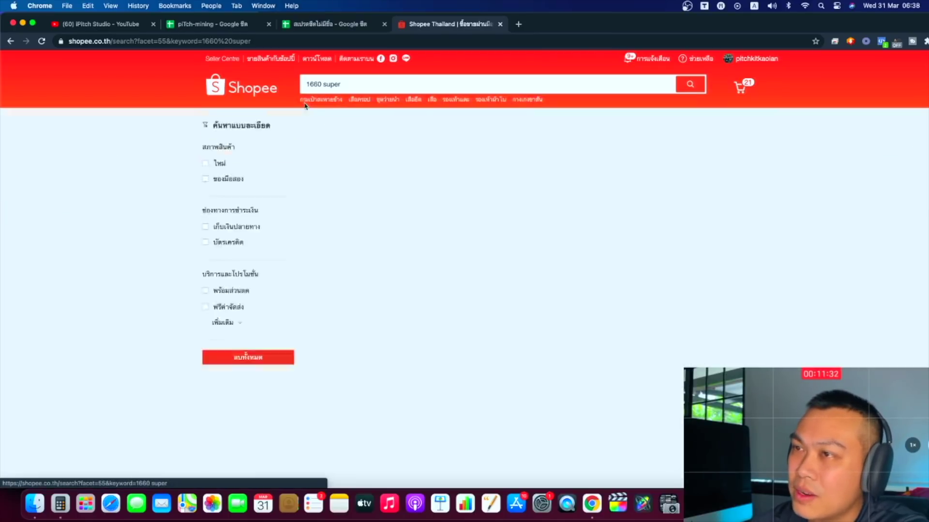
scroll(584, 322, "down", 1)
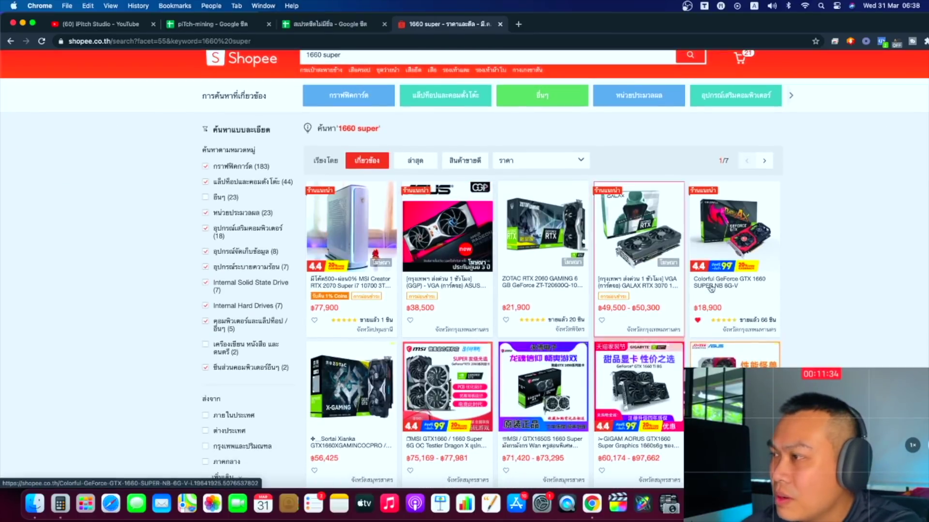
left_click(745, 255)
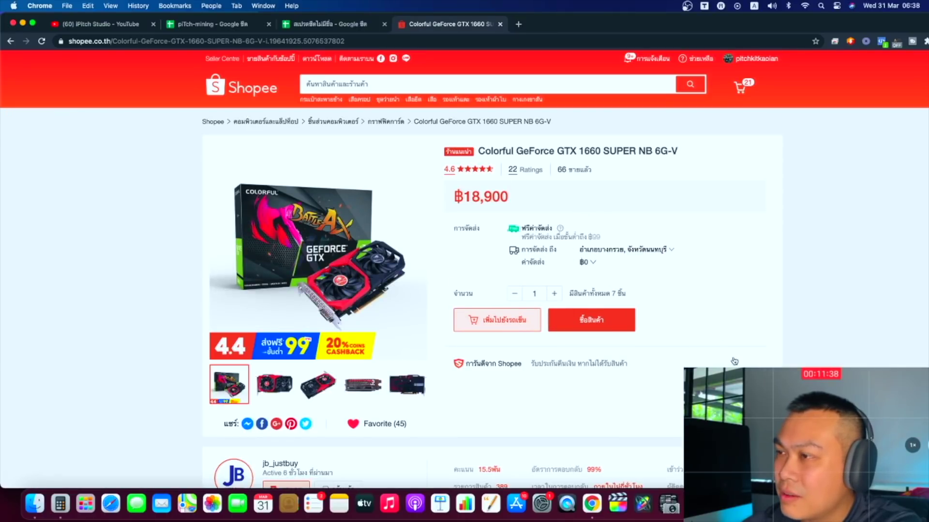
- Examine the graphics card listing for its available stock and selling price
double_click(599, 293)
left_click(687, 304)
scroll(711, 333, "down", 2)
scroll(711, 335, "up", 2)
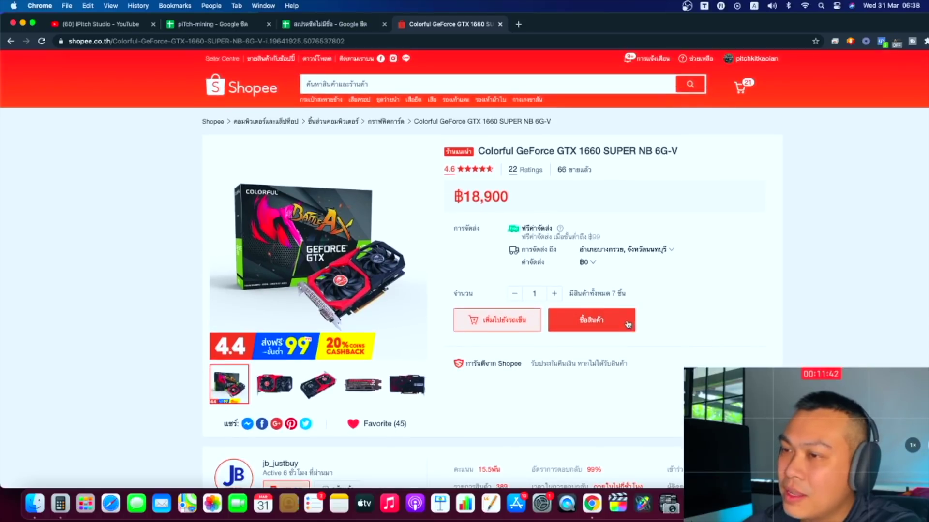
scroll(645, 323, "down", 2)
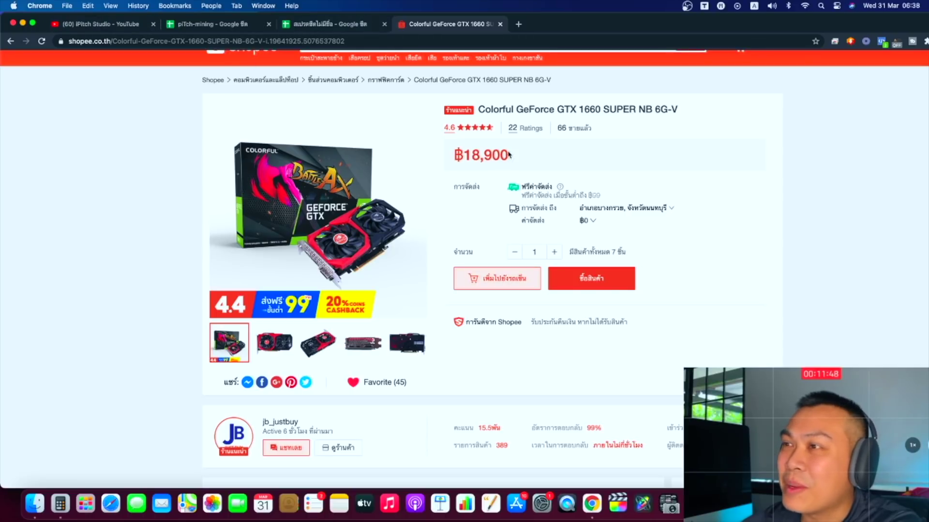
double_click(464, 155)
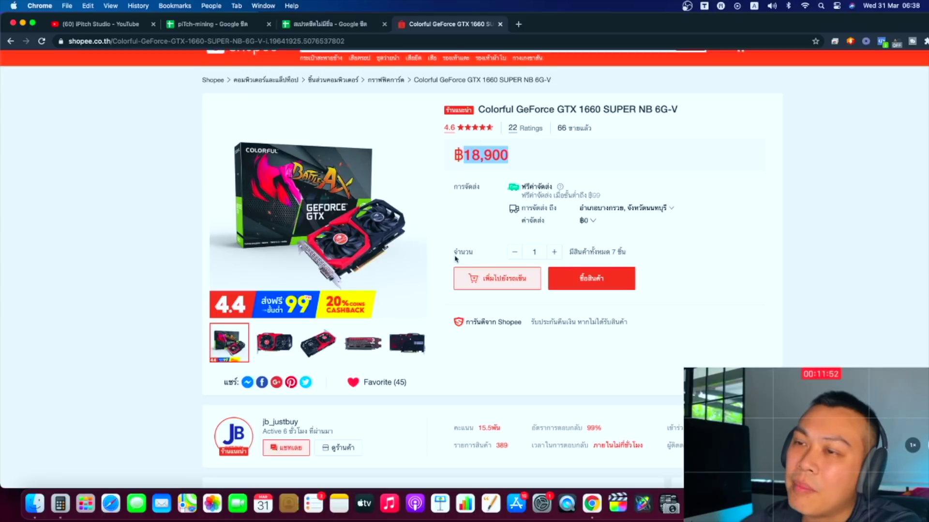
scroll(546, 285, "up", 2)
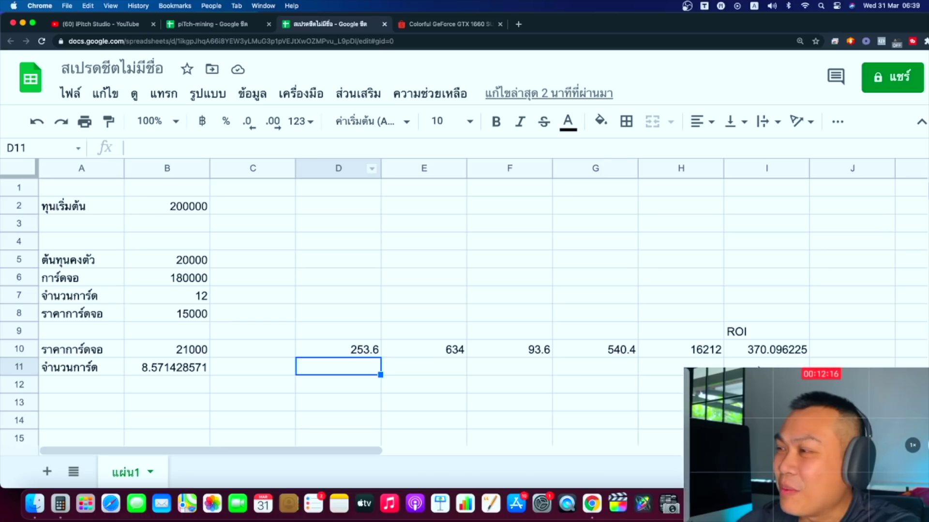
- Back in the Google Sheets budget, set the card price in B10 to 18900 and check the card quantity in B11
left_click(758, 366)
left_click(163, 351)
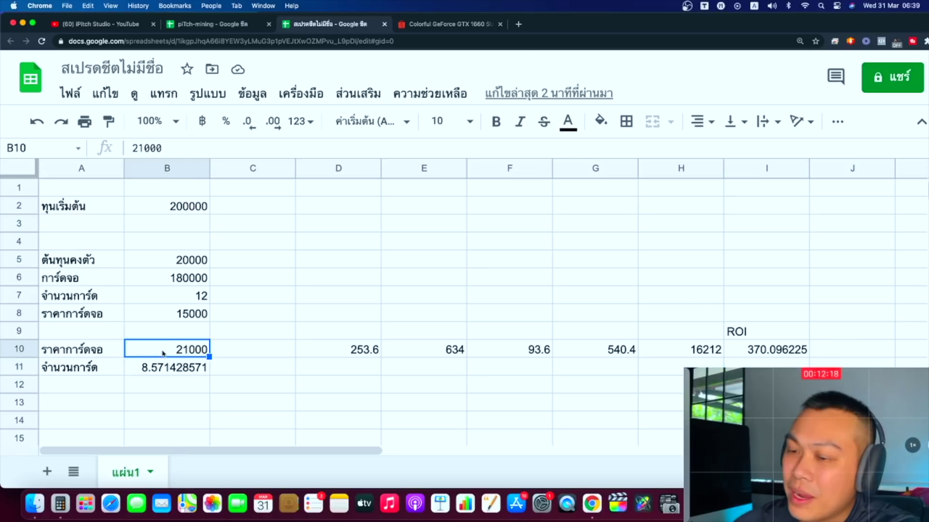
type("18900")
key("Return")
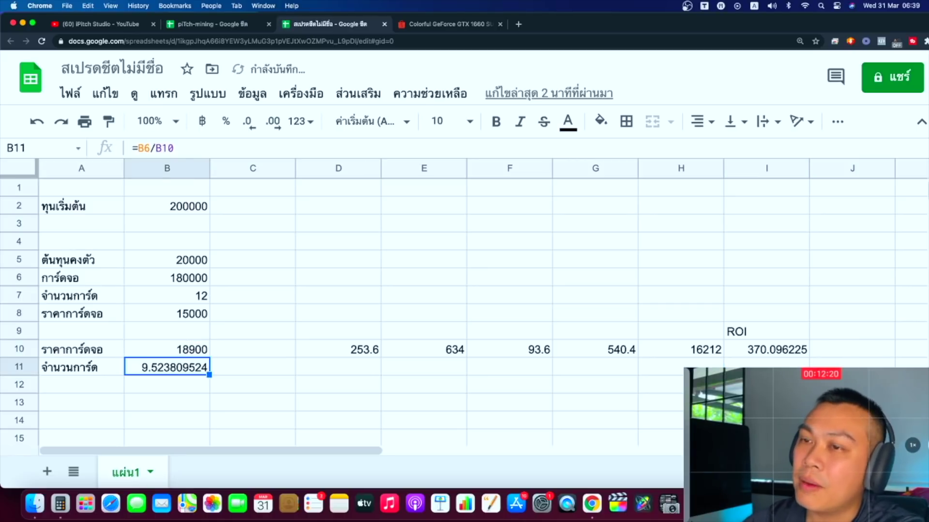
left_click(167, 350)
left_click(167, 367)
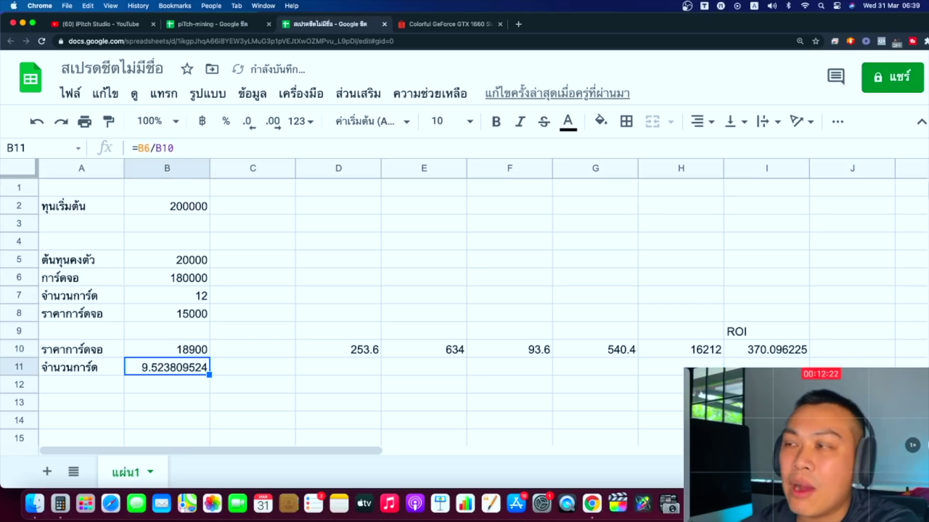
left_click(167, 349)
left_click(167, 367)
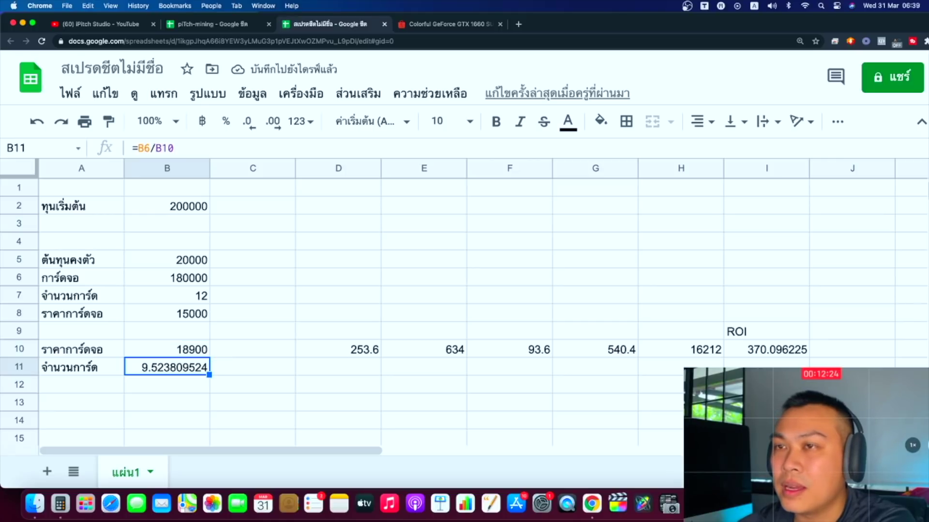
left_click(167, 349)
left_click(253, 348)
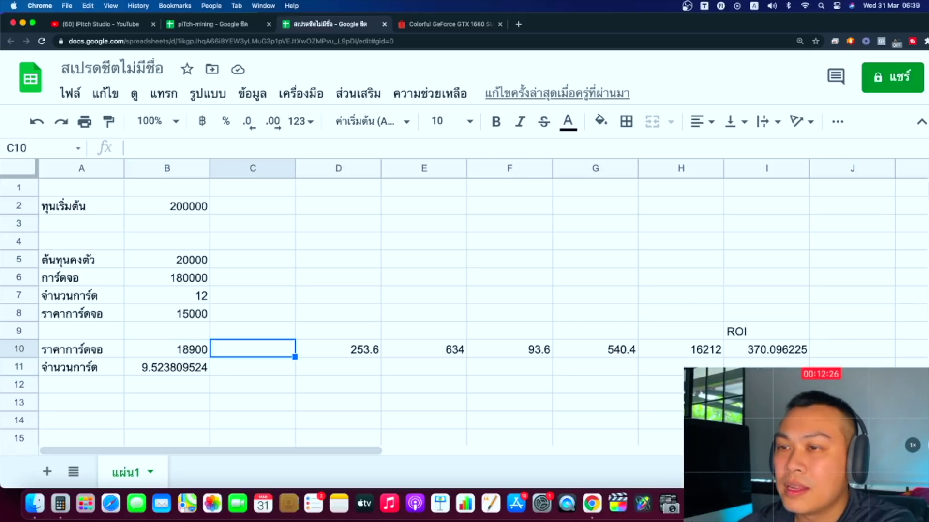
left_click(240, 370)
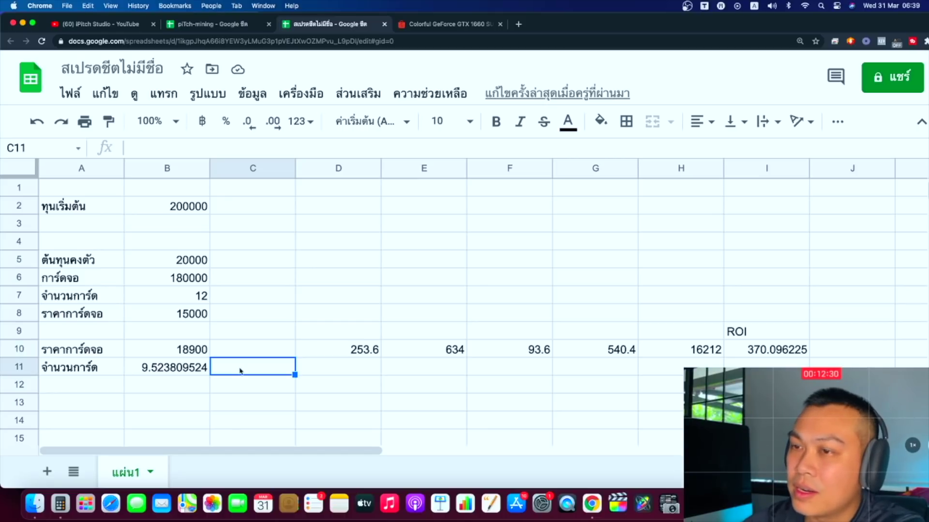
type("=ab")
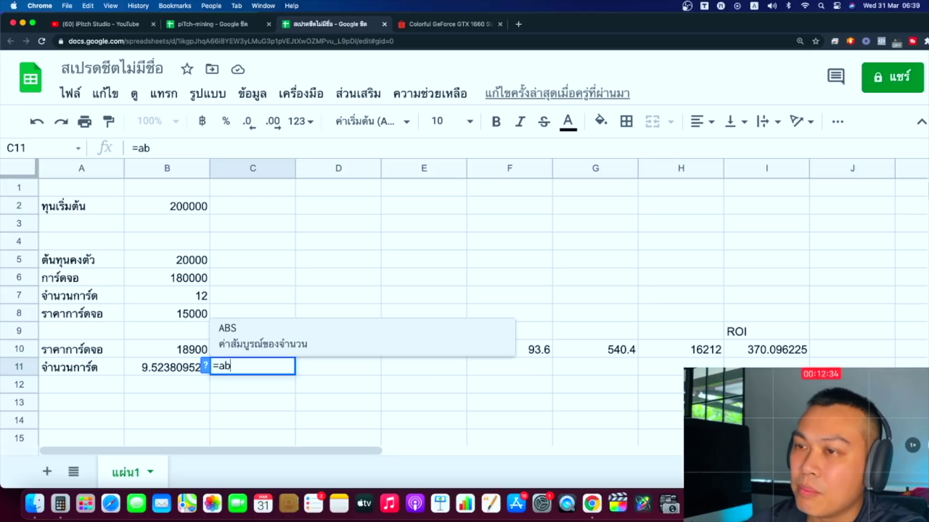
key("BackSpace")
key("BackSpace")
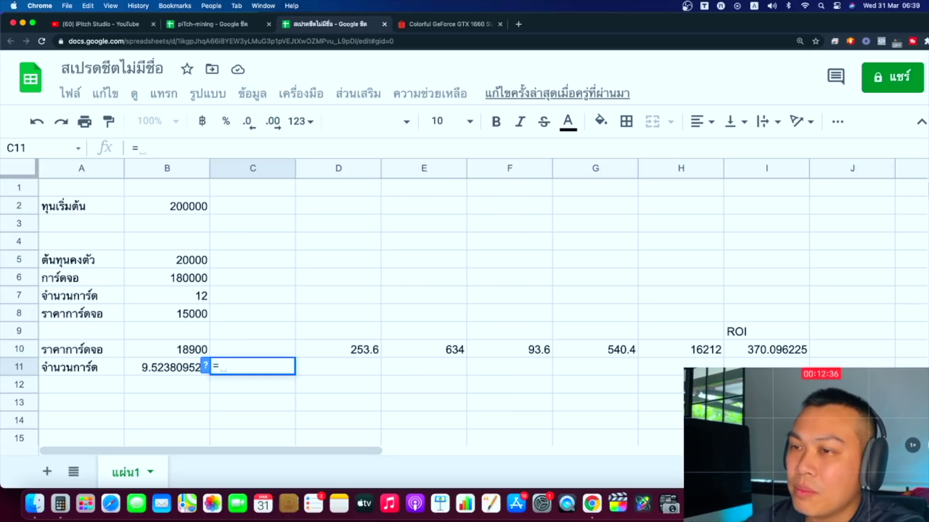
key("Escape")
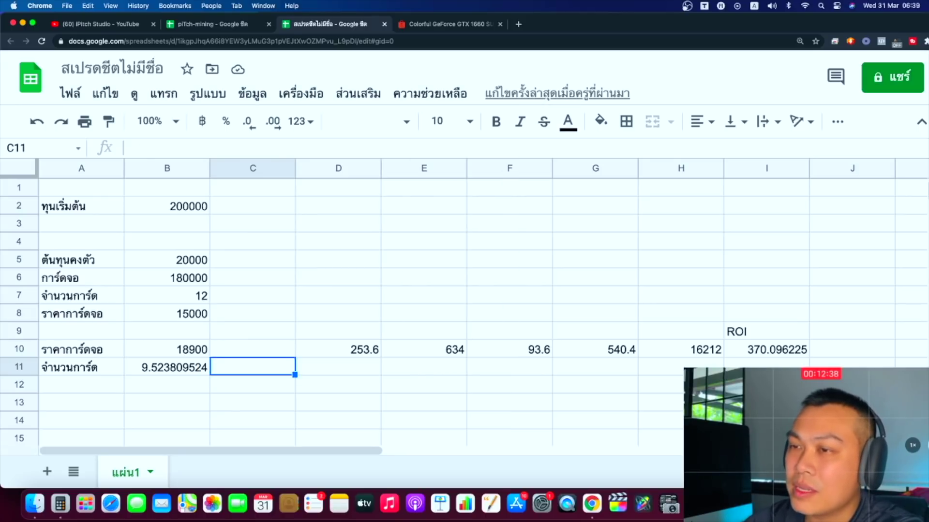
- Change the card multiplier in cell D10 to 9, making the formula =31.7*9
left_click(367, 349)
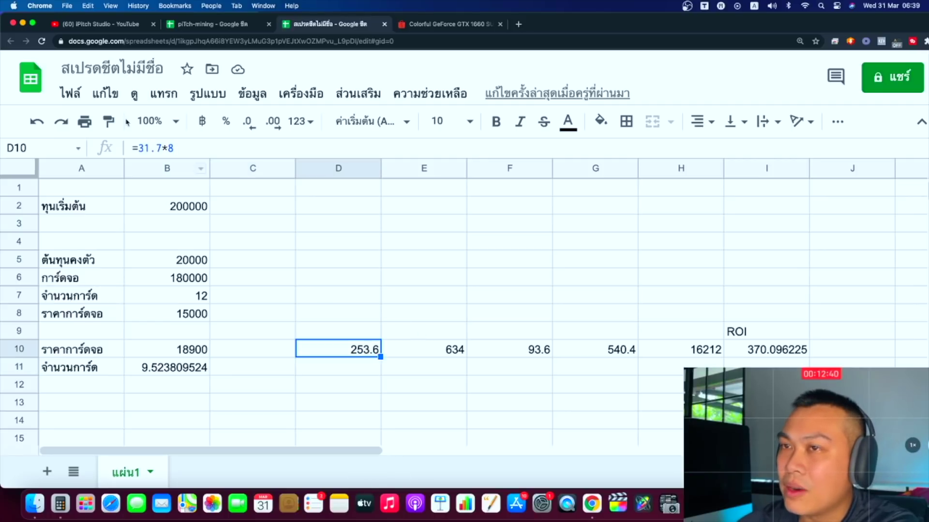
left_click(288, 153)
key("BackSpace")
type("9")
key("Return")
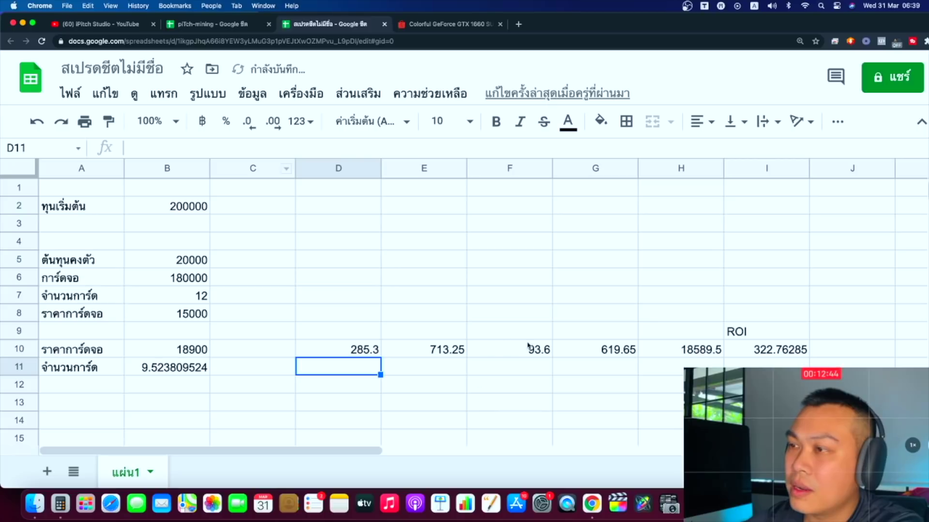
- Change the card count in F10 to 9, giving =(85*9+100)*1.2/10, and review the dependent results in G10 through I10
left_click(542, 349)
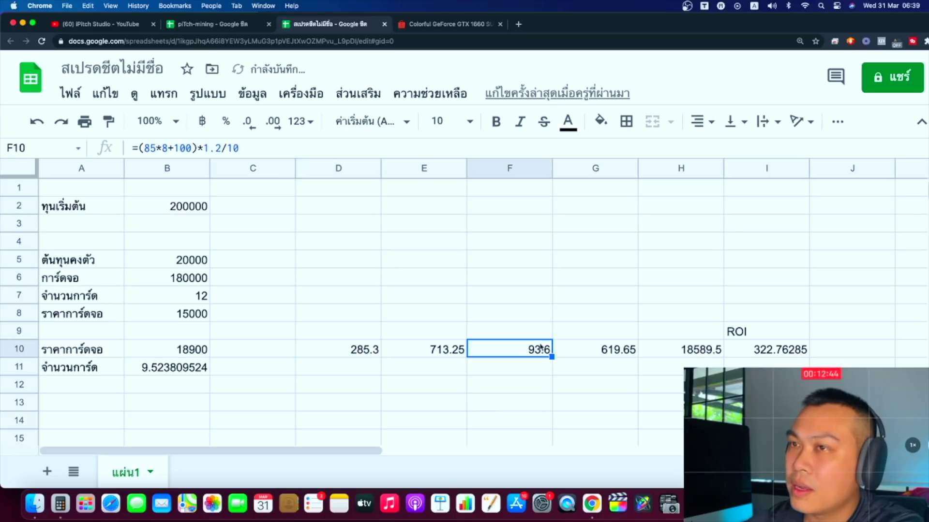
left_click(164, 148)
key("BackSpace")
type("9")
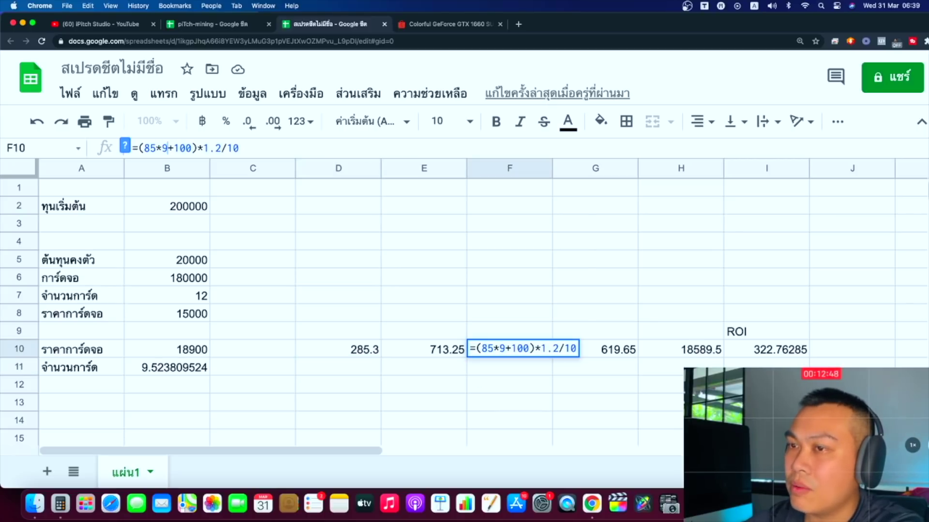
key("Return")
key("Right")
key("Up")
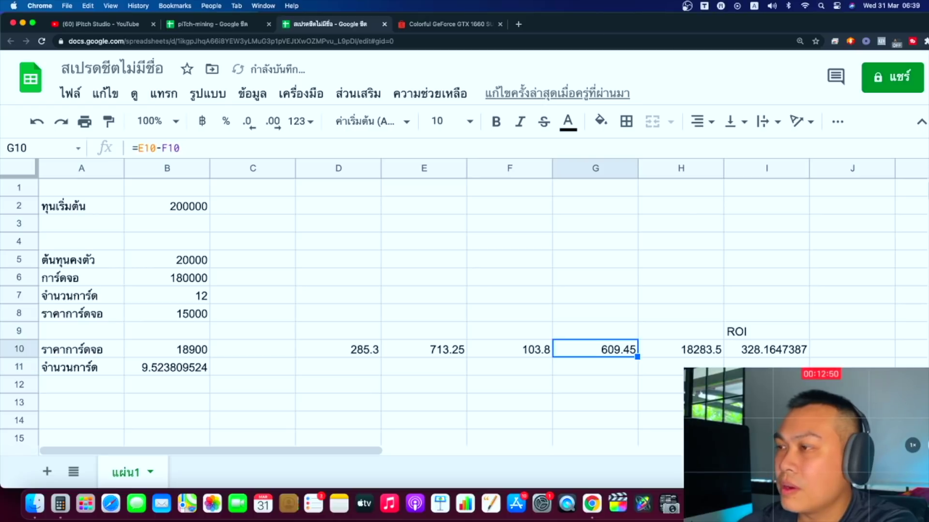
left_click(702, 351)
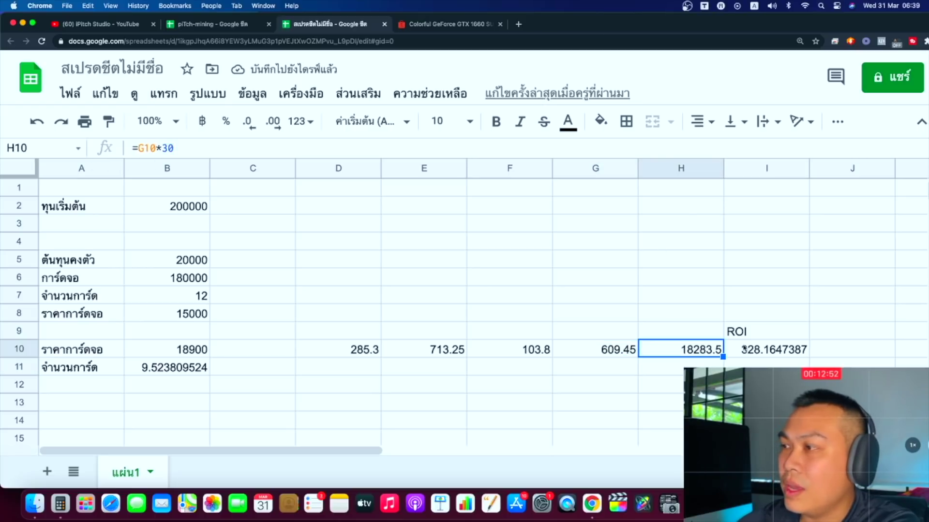
left_click(760, 352)
left_click(532, 351)
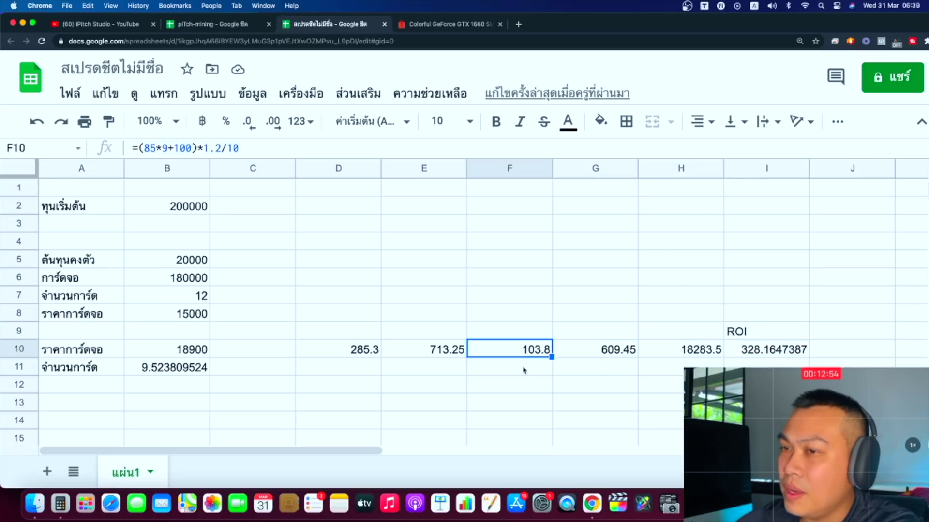
- Review the ROI result and its formula in I10 against the card quantity, starting capital, fixed cost and card price cells
left_click(524, 367)
left_click(743, 350)
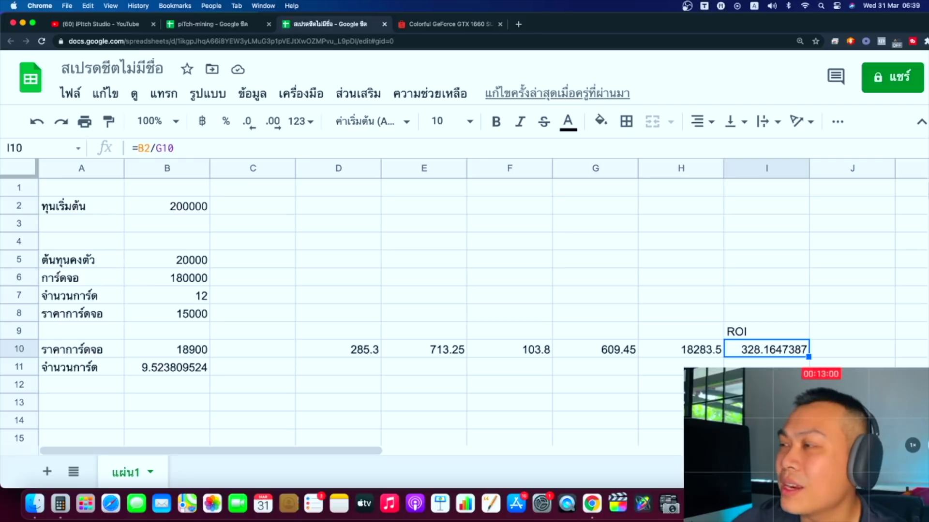
left_click(741, 335)
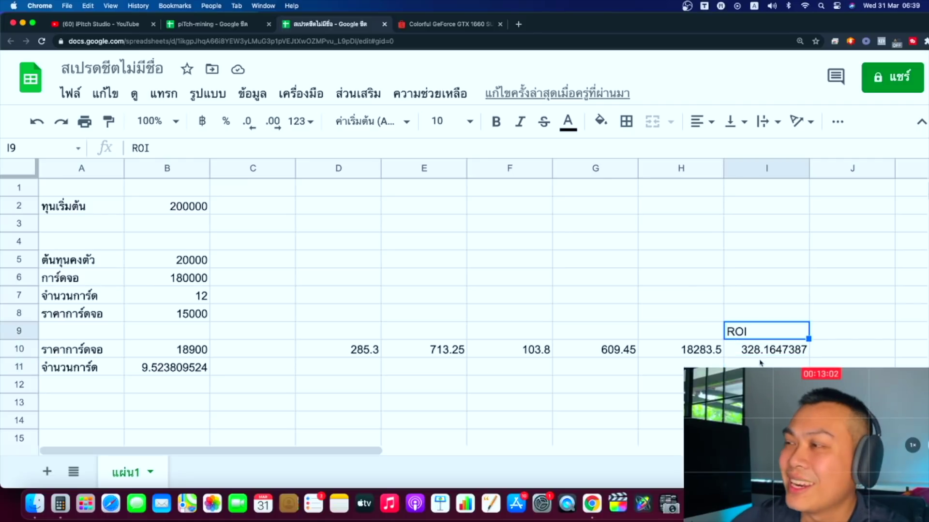
left_click(762, 355)
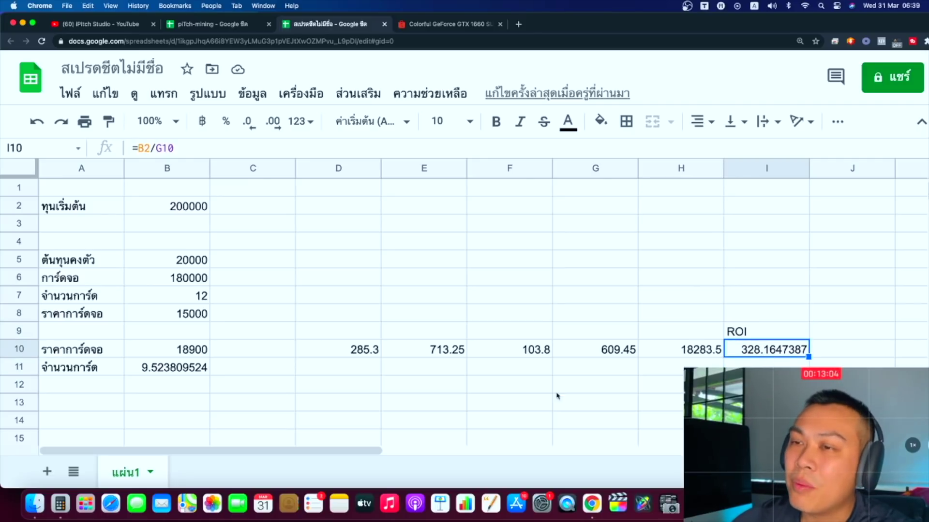
left_click(163, 371)
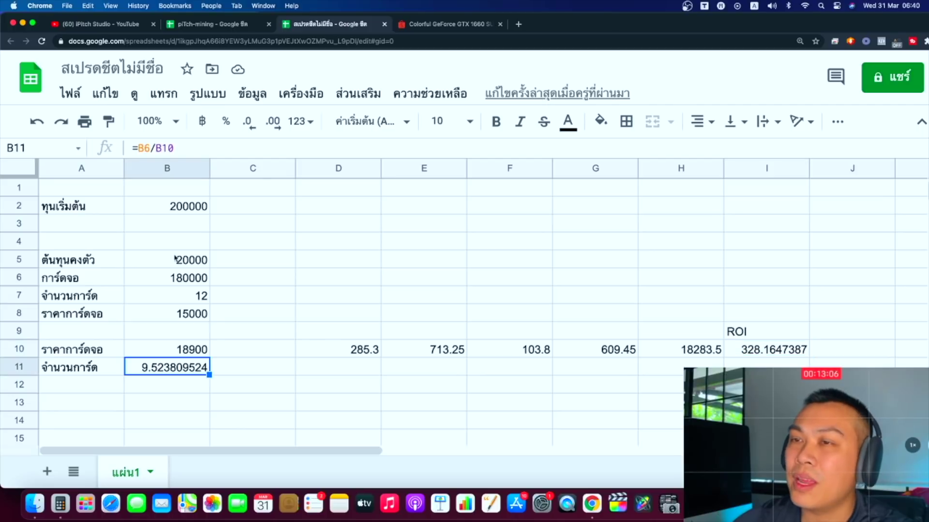
left_click(168, 199)
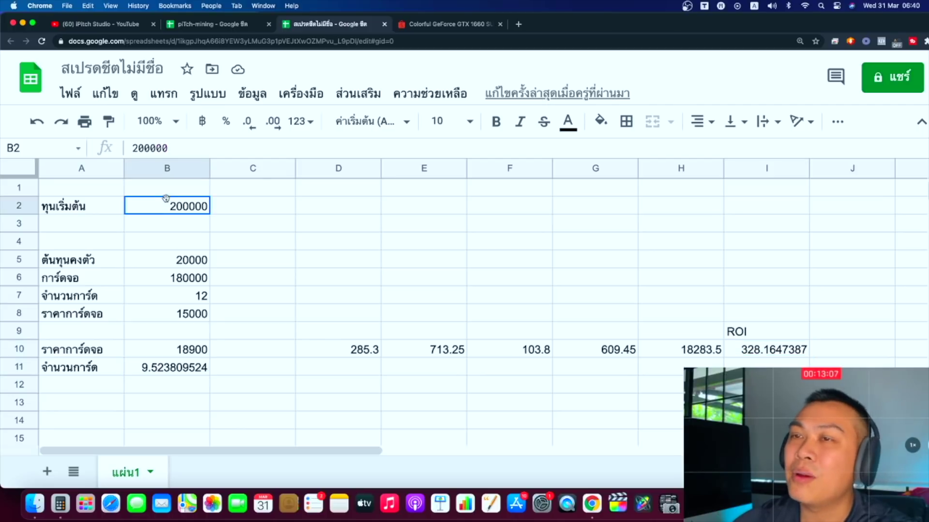
left_click(189, 266)
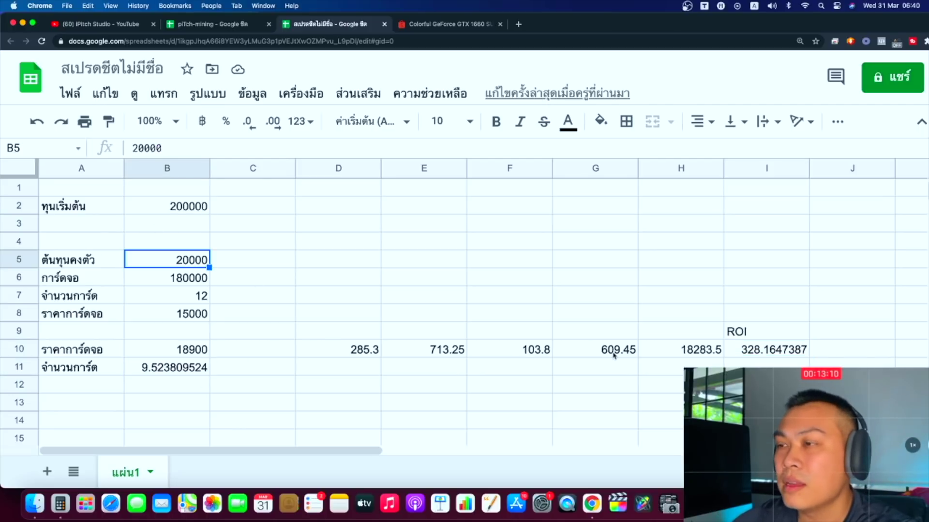
left_click(750, 364)
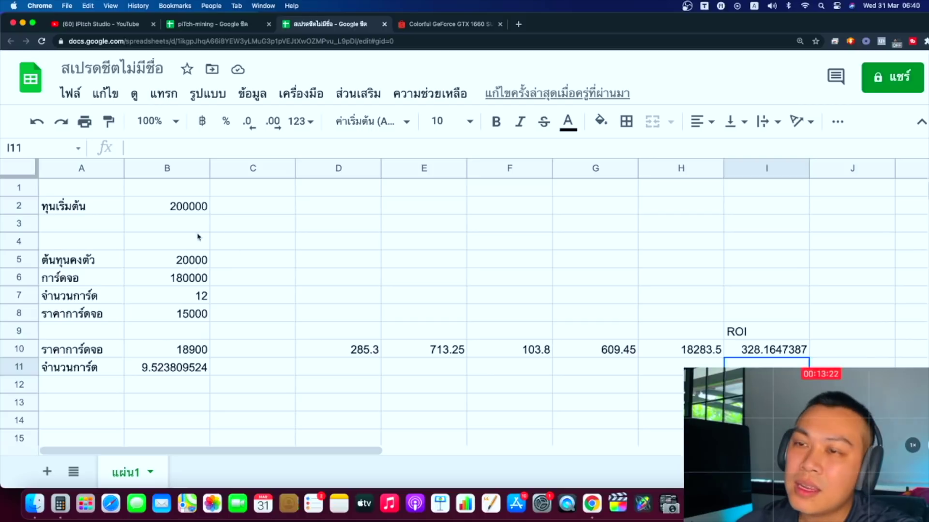
left_click(189, 349)
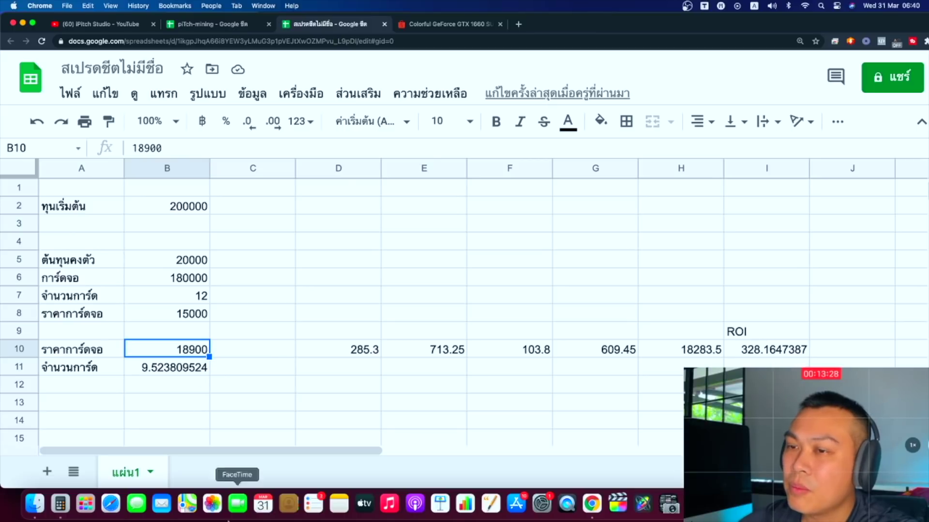
- Duplicate the sheet แผ่น1 to hold a second card scenario
left_click(150, 472)
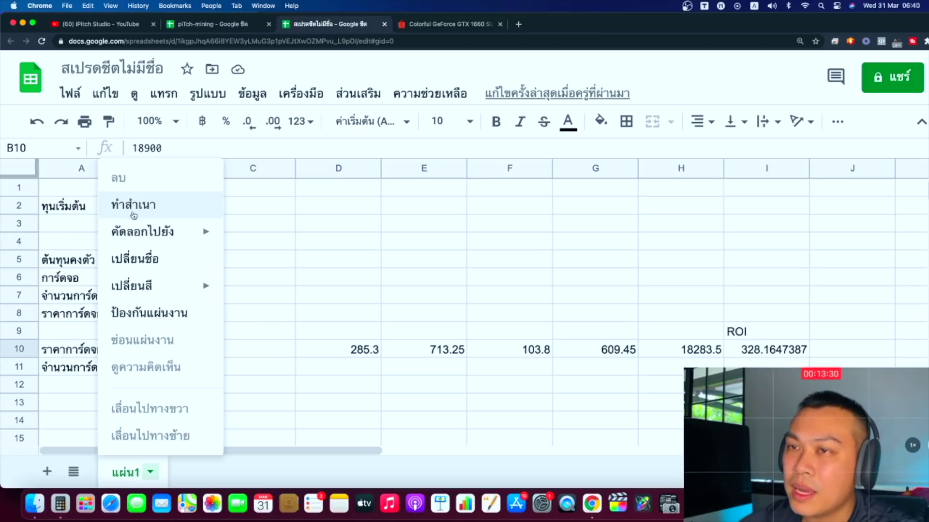
left_click(148, 213)
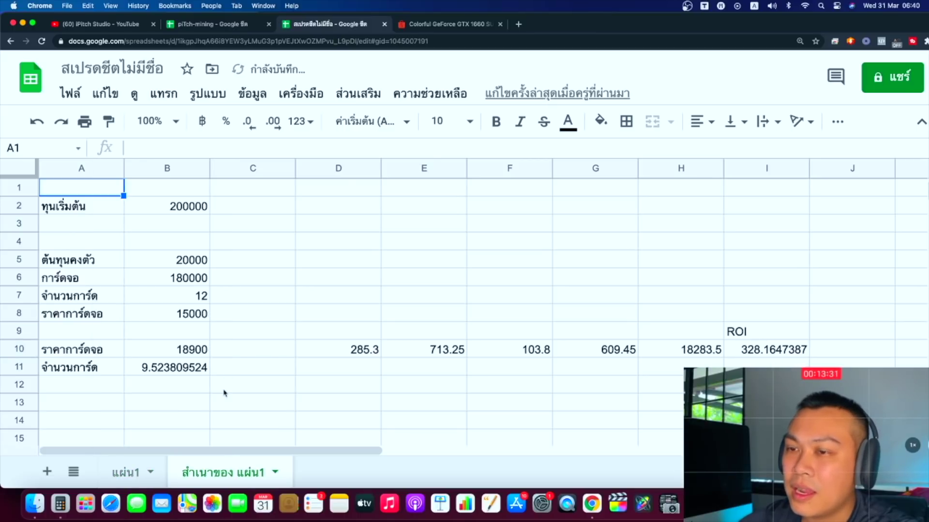
left_click(187, 213)
- On the copied sheet, set the graphics card price in B10 to 49000
left_click(179, 347)
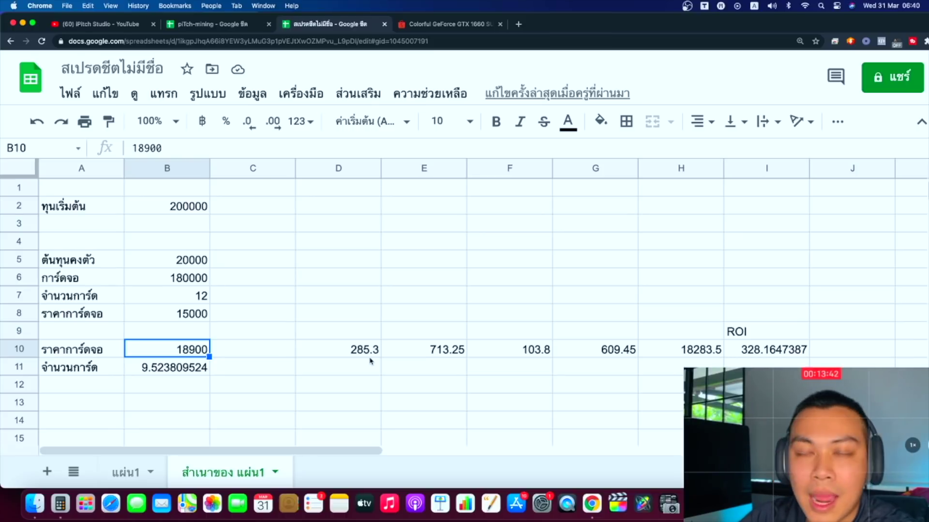
type("45000")
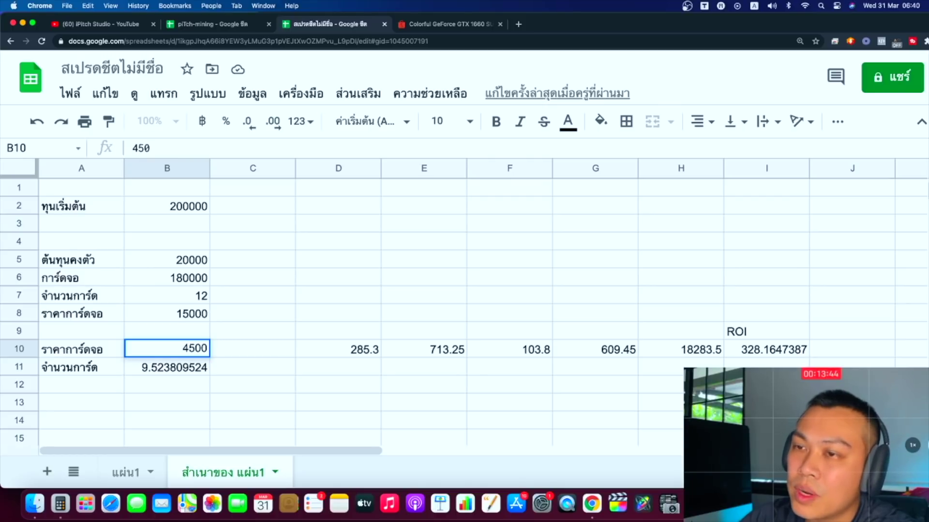
key("BackSpace")
key("BackSpace")
key("BackSpace")
key("BackSpace")
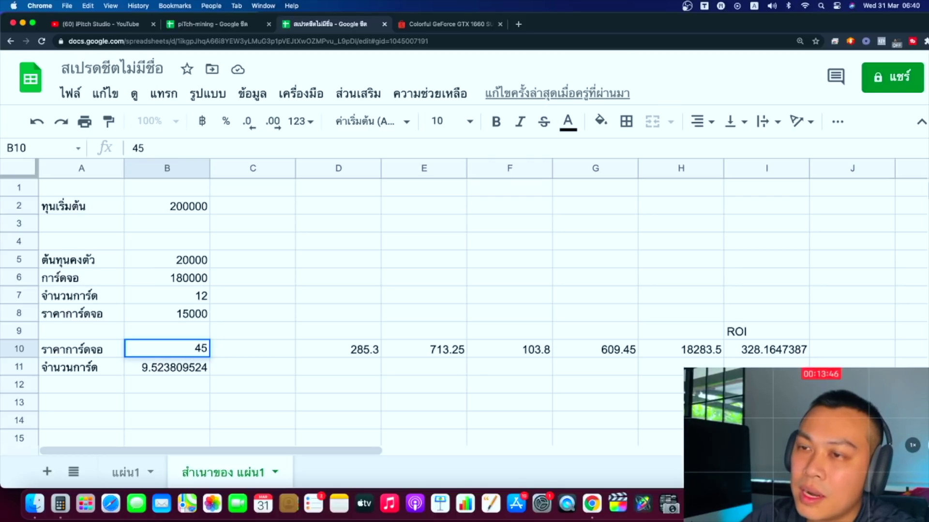
type("9")
key("BackSpace")
type("9")
key("BackSpace")
type("9000")
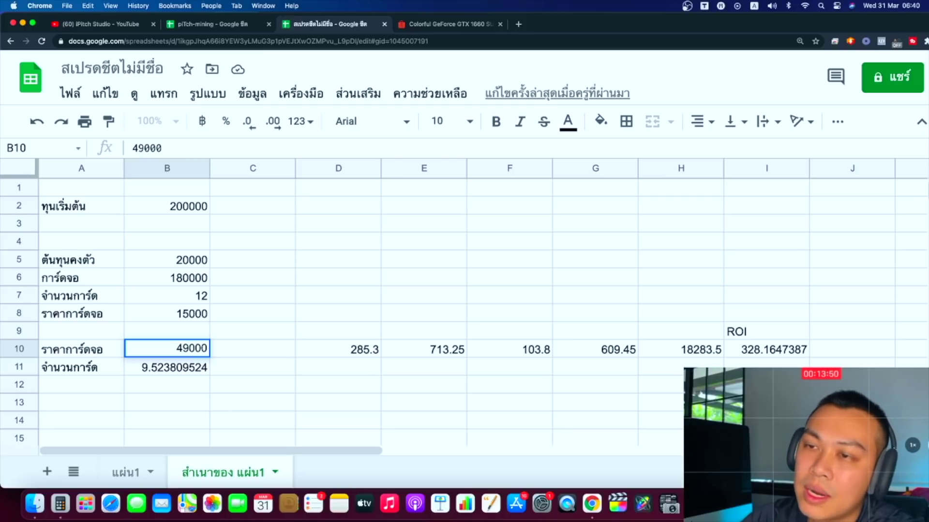
key("Return")
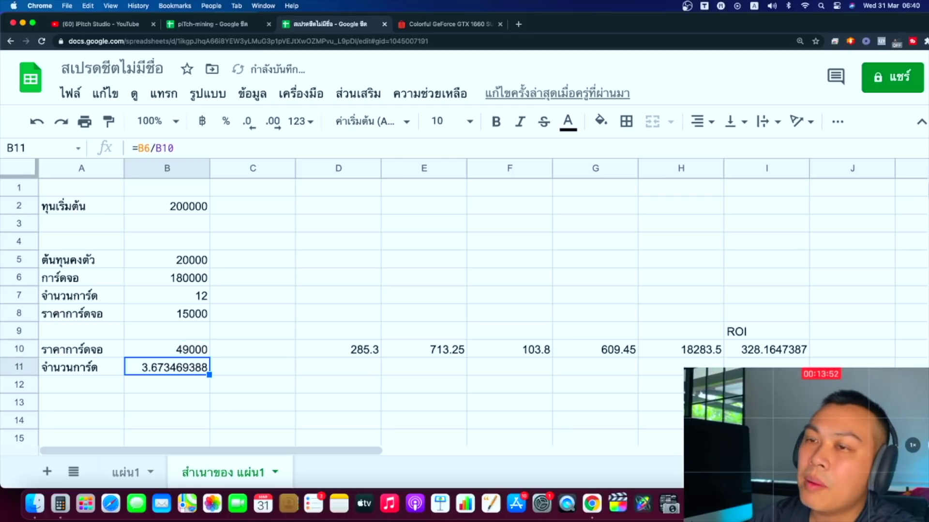
- Replace the calculation in D10 with =62*3 for the new card's rate and quantity
key("Up")
key("Right")
key("Right")
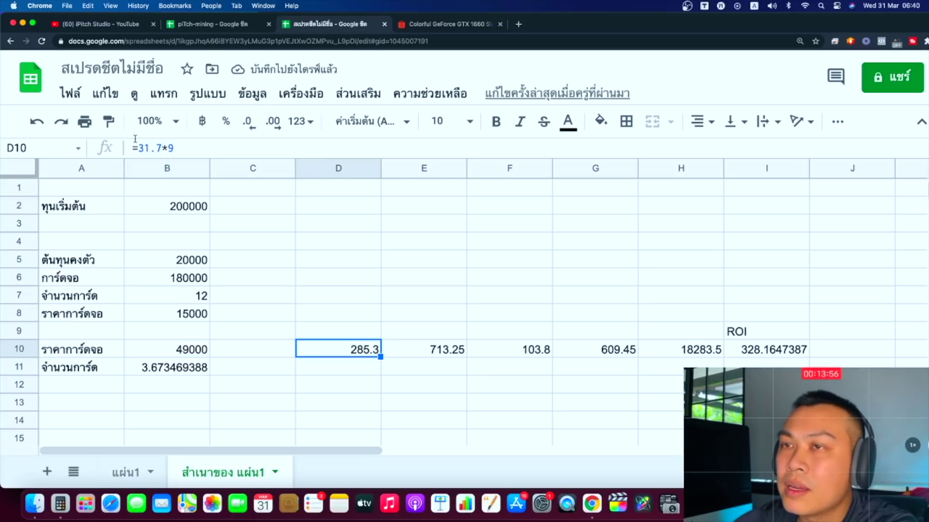
left_click_drag(138, 146, 194, 145)
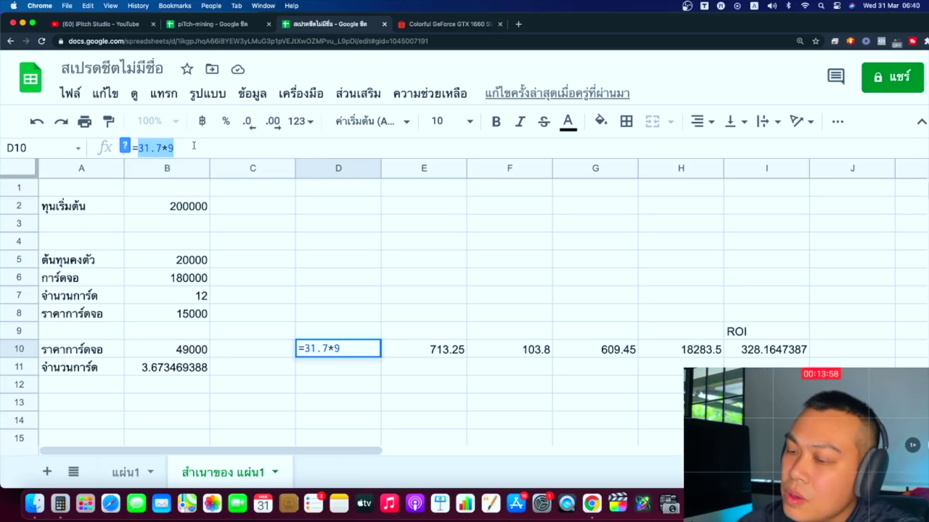
type("62")
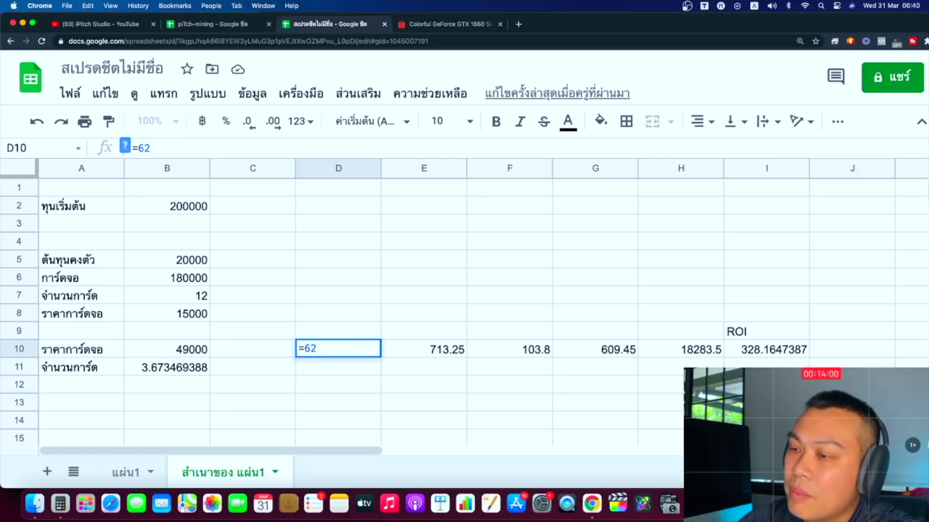
type("*3")
key("Return")
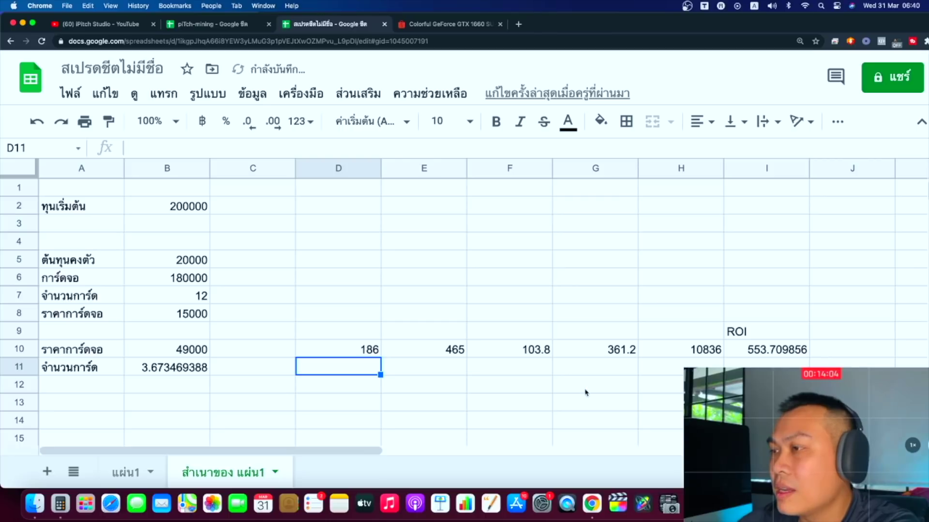
- Change the power cost formula in F10 to =(140*3+100)*1.2/10
left_click(529, 351)
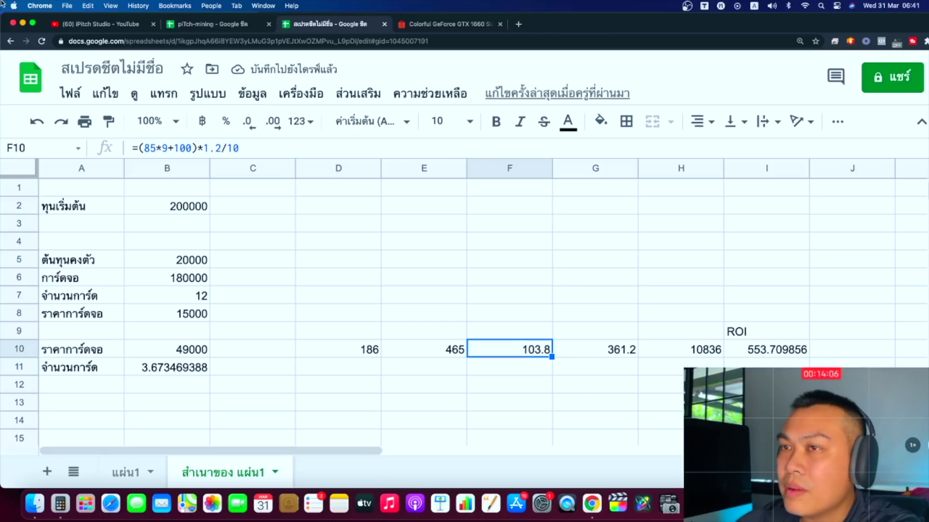
left_click_drag(167, 148, 144, 148)
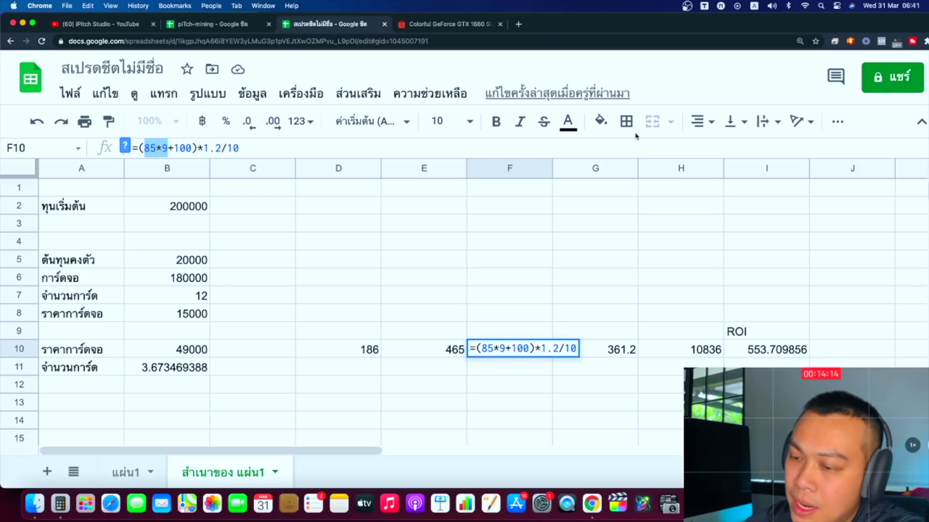
type("140")
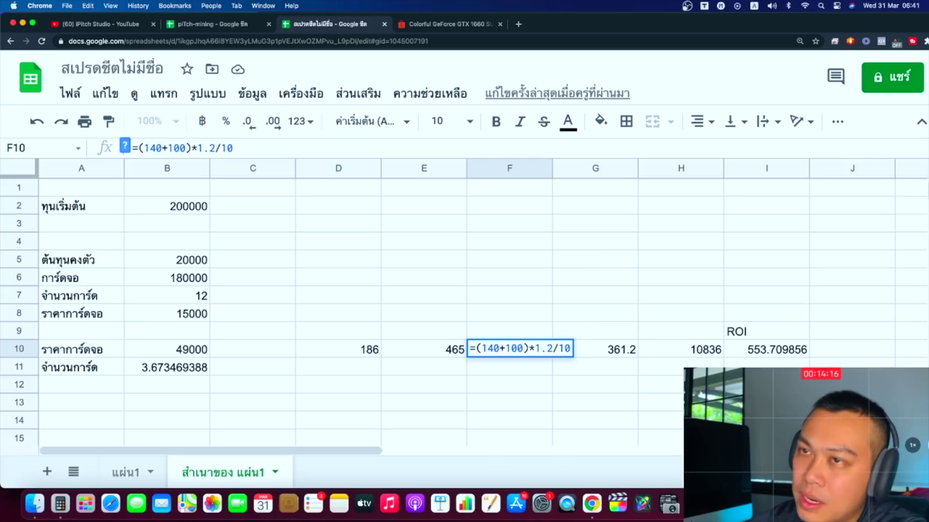
type("*")
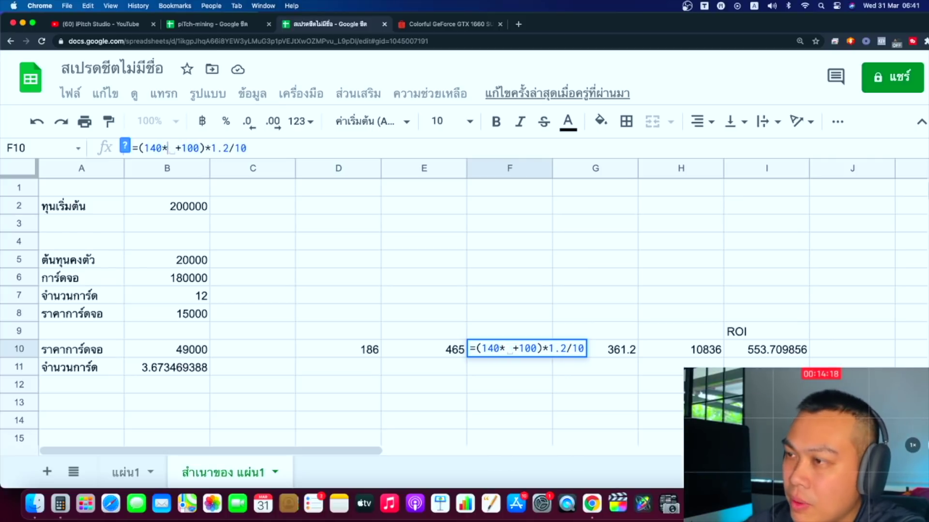
type("3")
key("Return")
- Examine the recalculated power cost, net daily return, 30-day return and ROI in F10 through I10
left_click(510, 349)
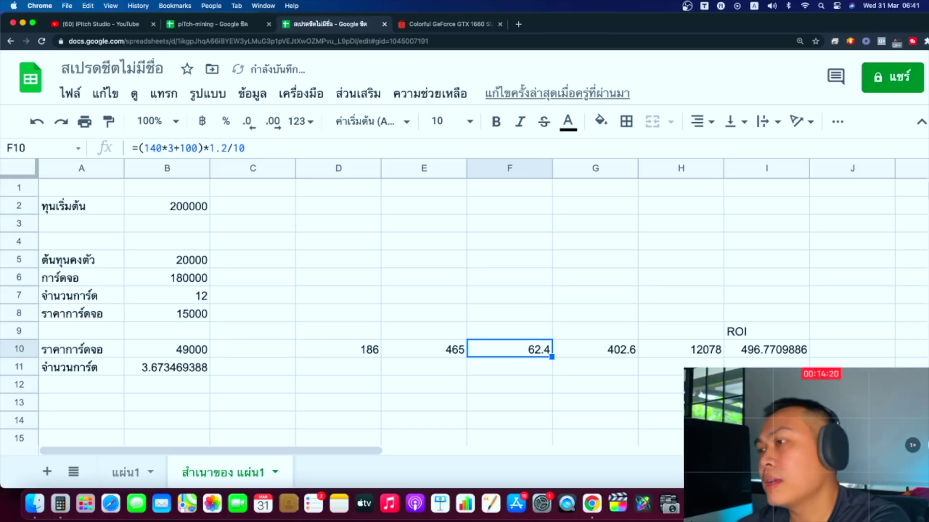
left_click(595, 349)
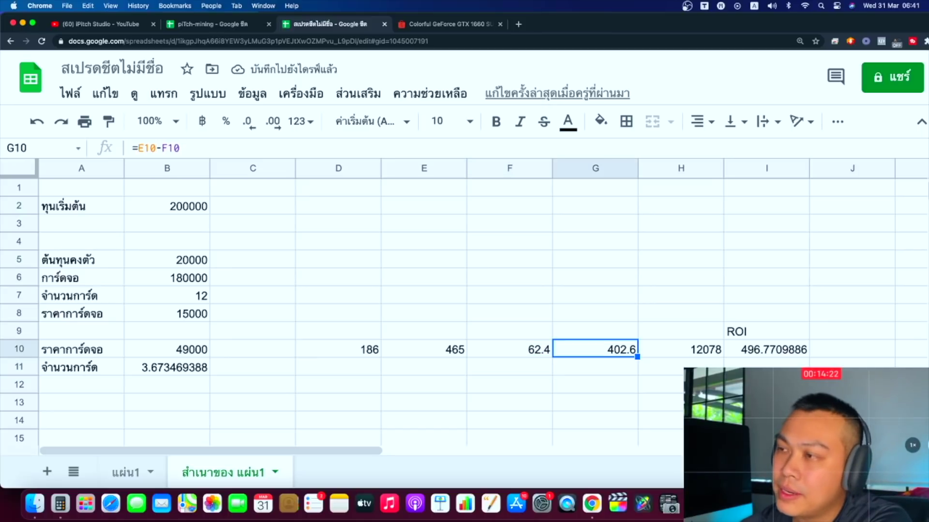
left_click(680, 350)
left_click(595, 350)
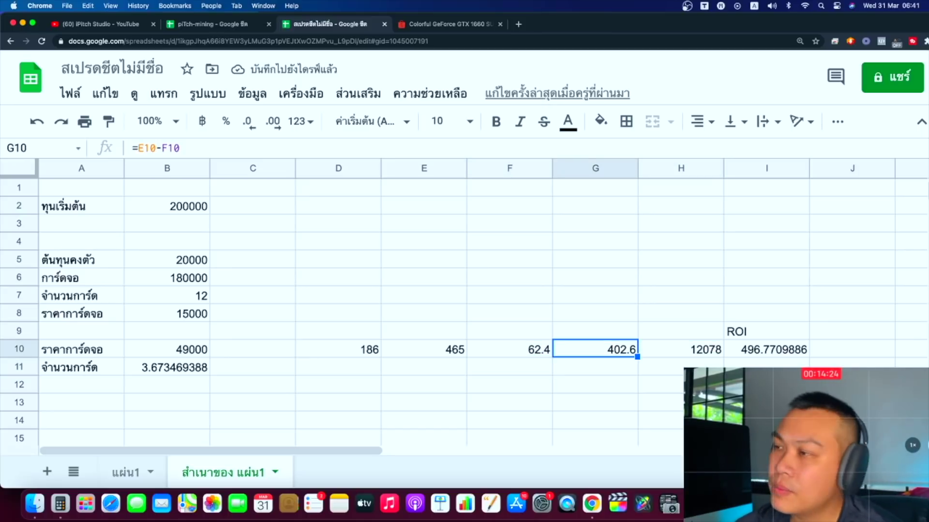
left_click(680, 349)
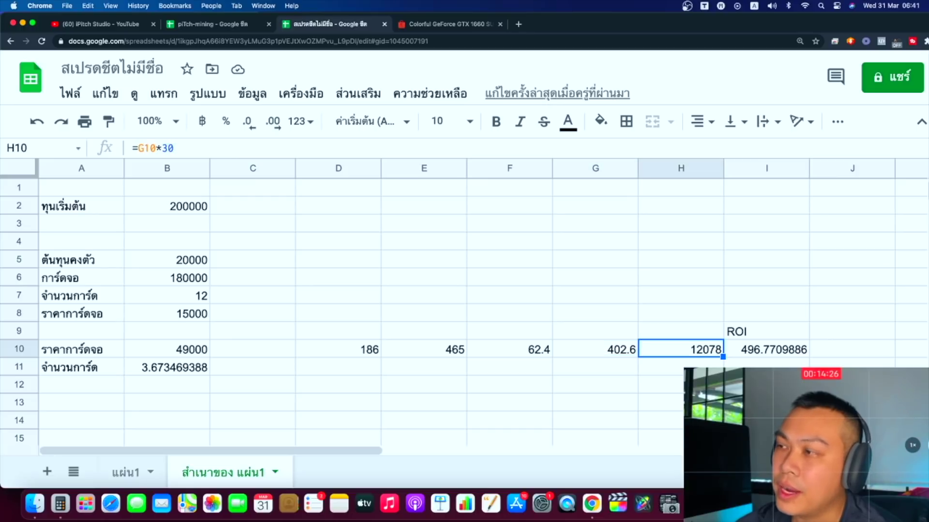
left_click(766, 349)
left_click(680, 350)
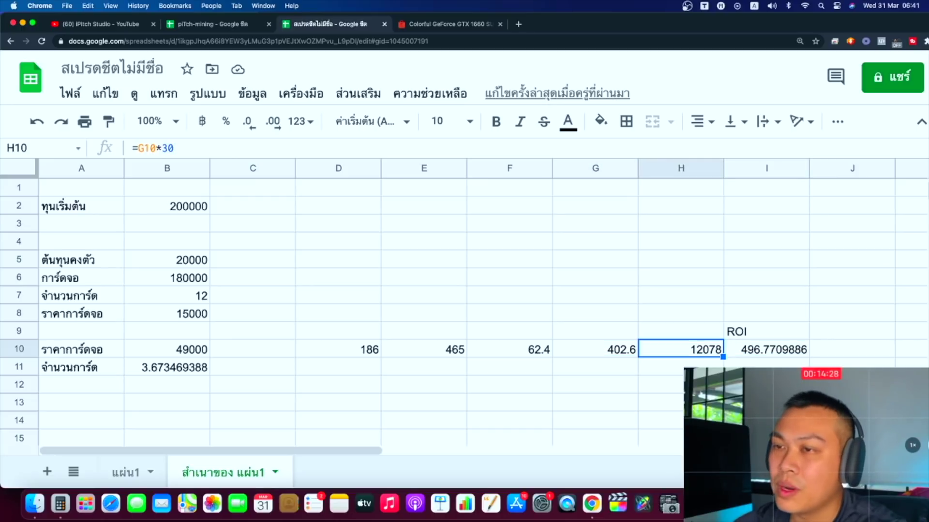
left_click(766, 349)
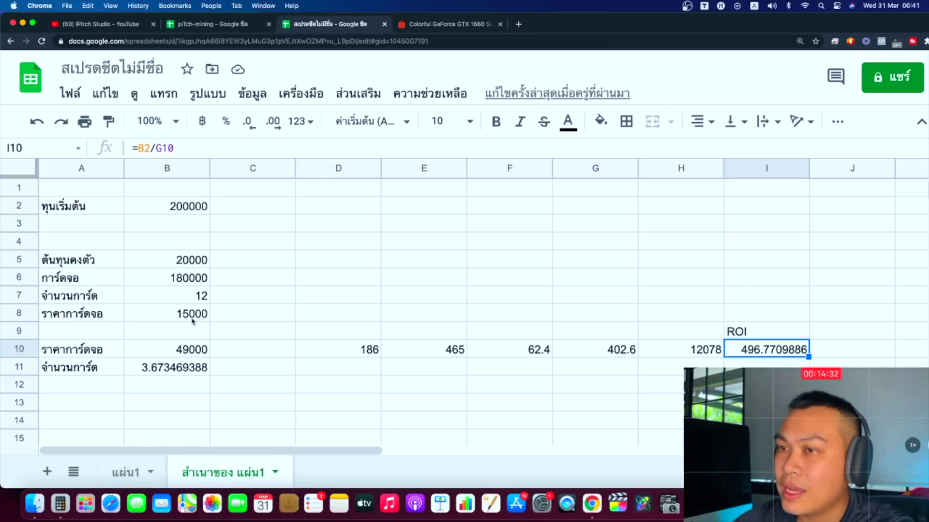
- Set the graphics card price in B10 to 45000 and check the card quantity in B11
left_click(189, 351)
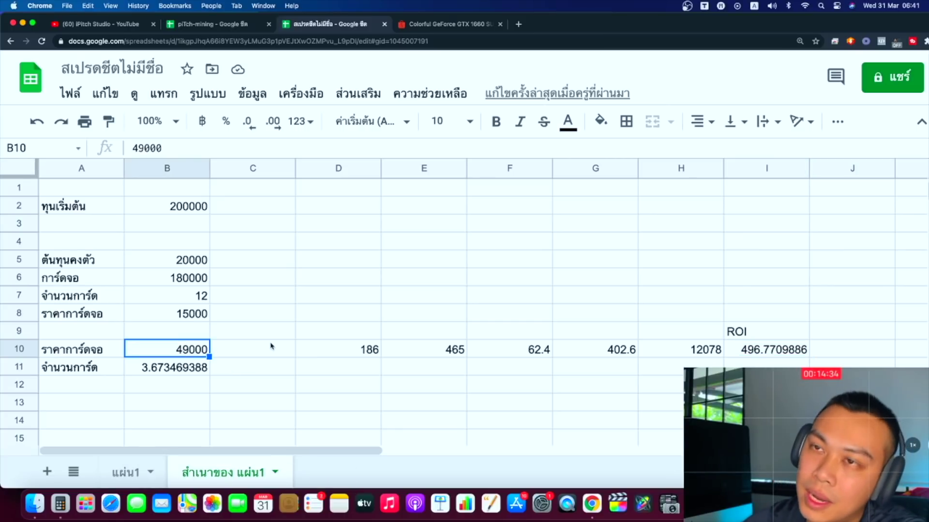
type("45000")
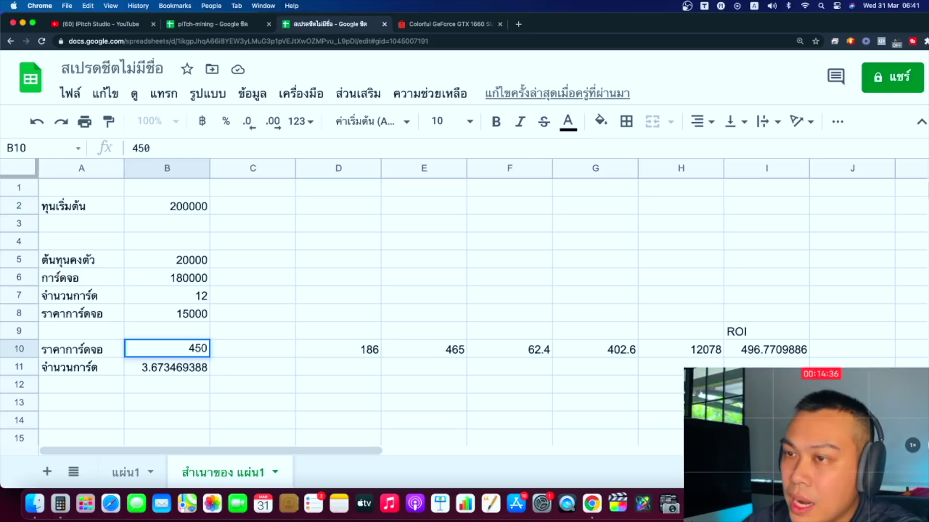
key("Return")
left_click(167, 349)
left_click(166, 367)
left_click(167, 349)
- Change the card multiplier in D10 to 4, making the formula =62*4
key("Right")
key("Right")
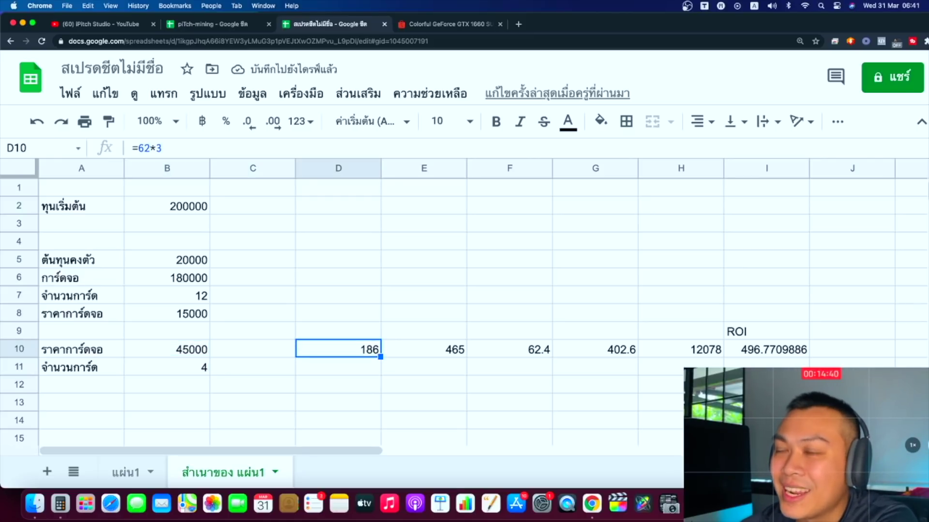
double_click(159, 148)
type("4")
key("Return")
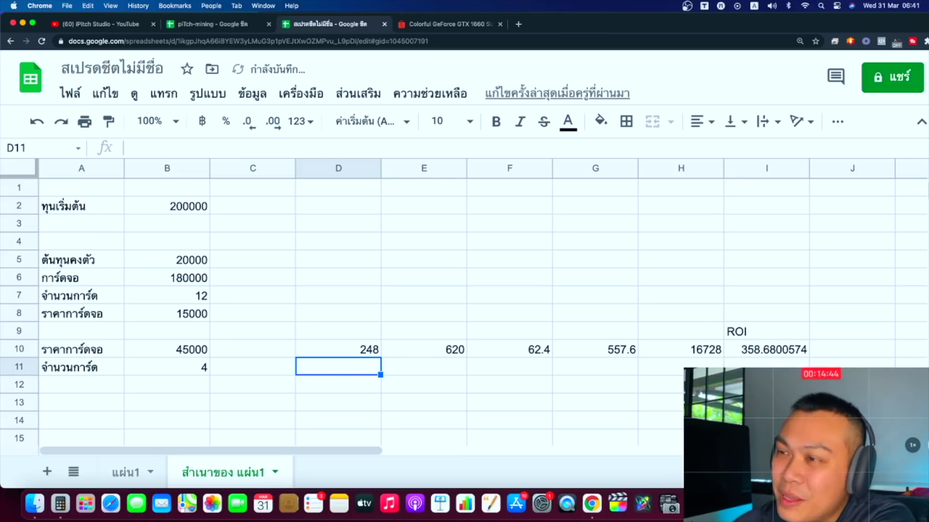
- Change the card multiplier in F10 to 4, making the power cost formula =(140*4+100)*1.2/10, and check the net daily return in G10
left_click(524, 348)
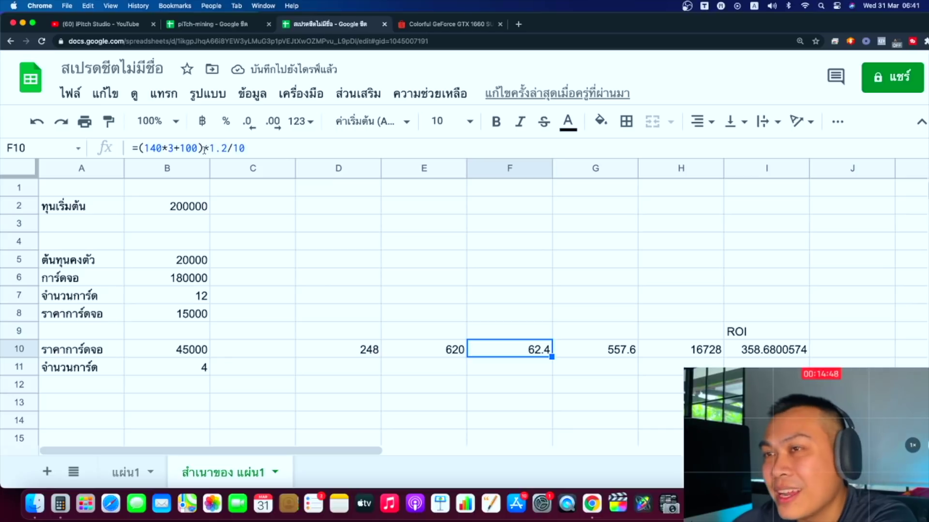
left_click(170, 148)
double_click(170, 148)
type("4")
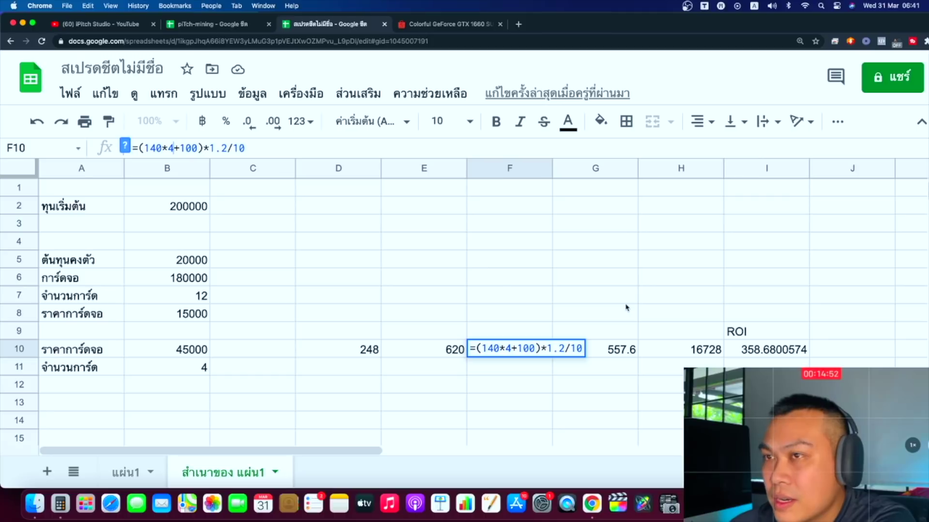
key("Return")
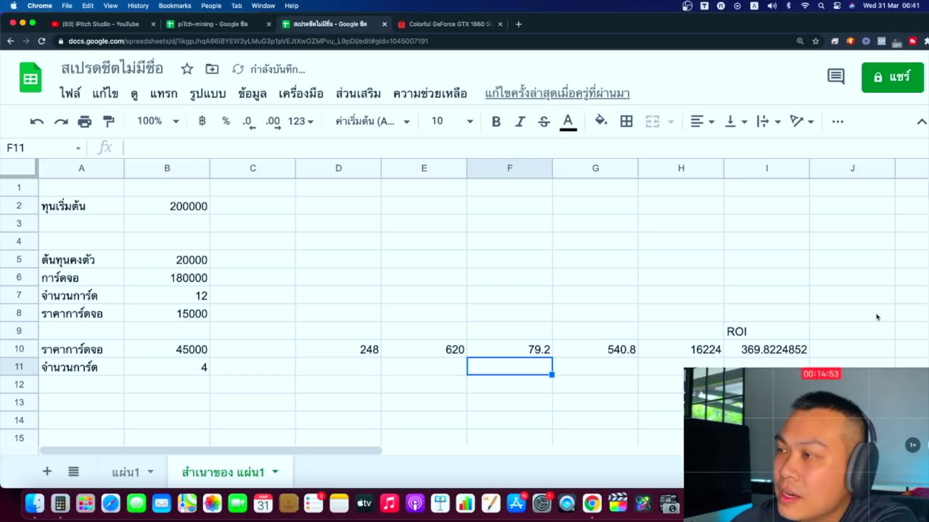
left_click(620, 348)
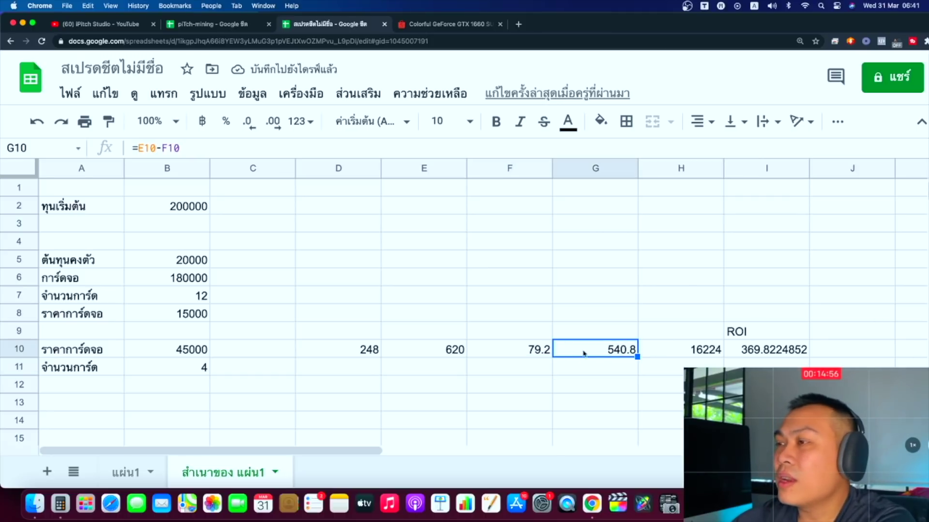
left_click(629, 320)
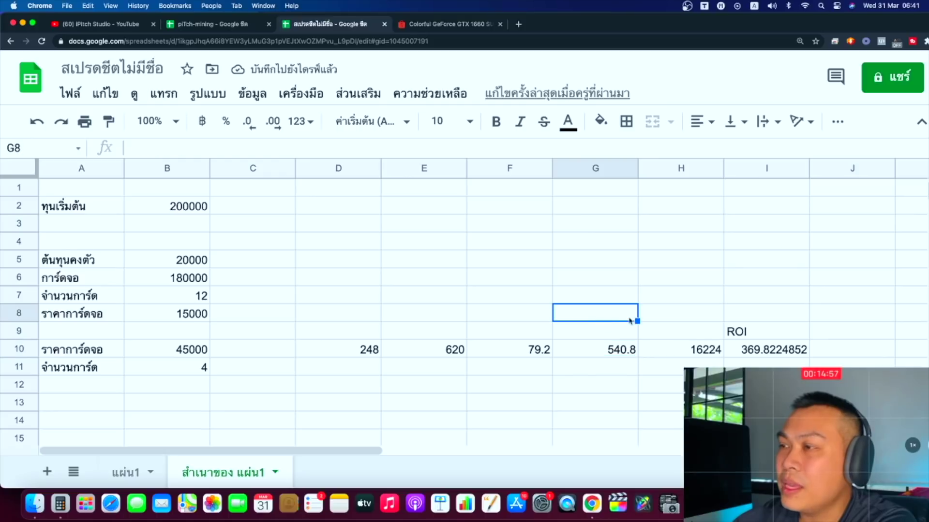
- Label the power cost column by entering the heading ไฟ in F9
left_click(579, 332)
left_click(532, 333)
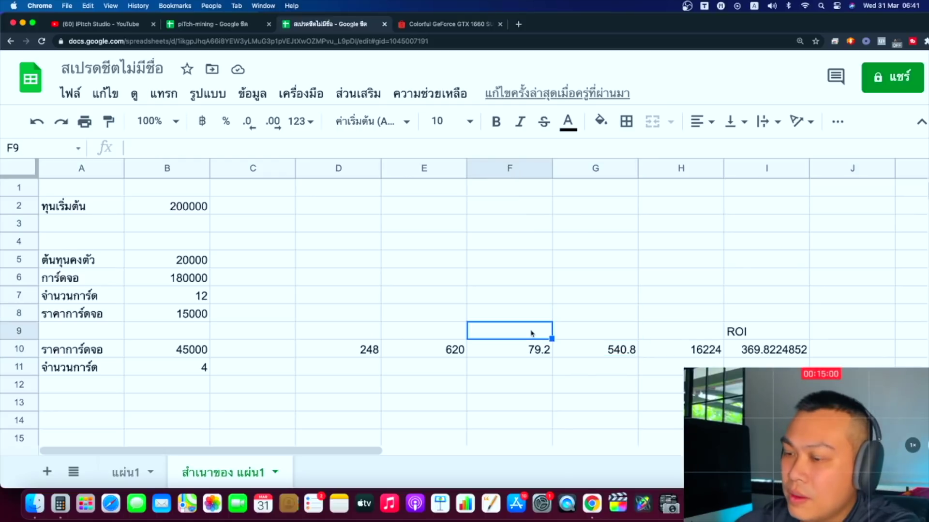
type("ฟห")
key("BackSpace")
key("BackSpace")
type("ไฟ")
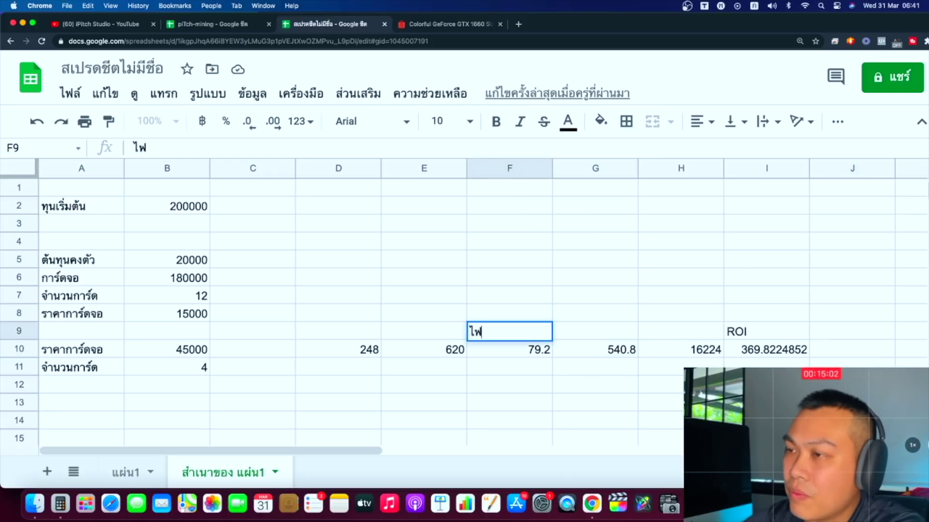
- Enter the heading รับ in E9 above the daily income
left_click(423, 331)
type("รับ")
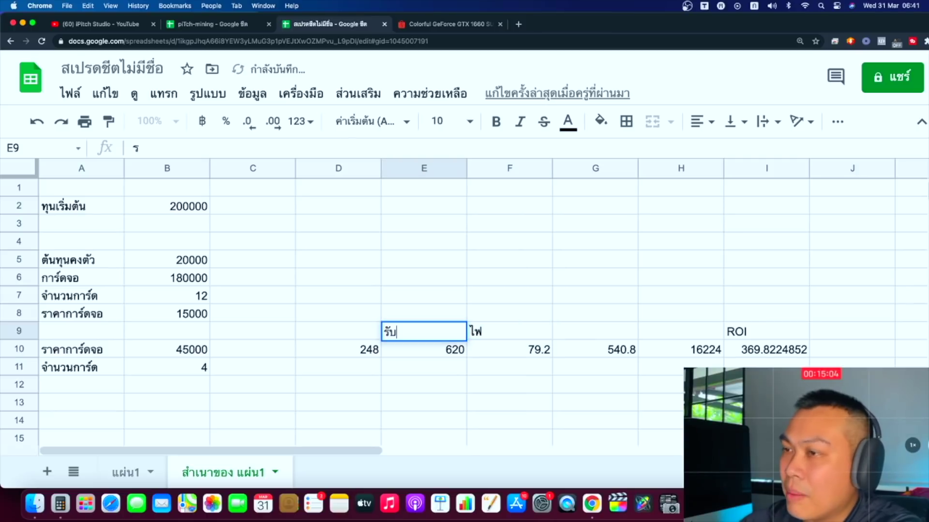
key("Tab")
key("Left")
key("Left")
key("Left")
- Enter the heading แรงขุด in D9 for hash power and set the income heading in E9 to ได้เงิน
left_click(338, 330)
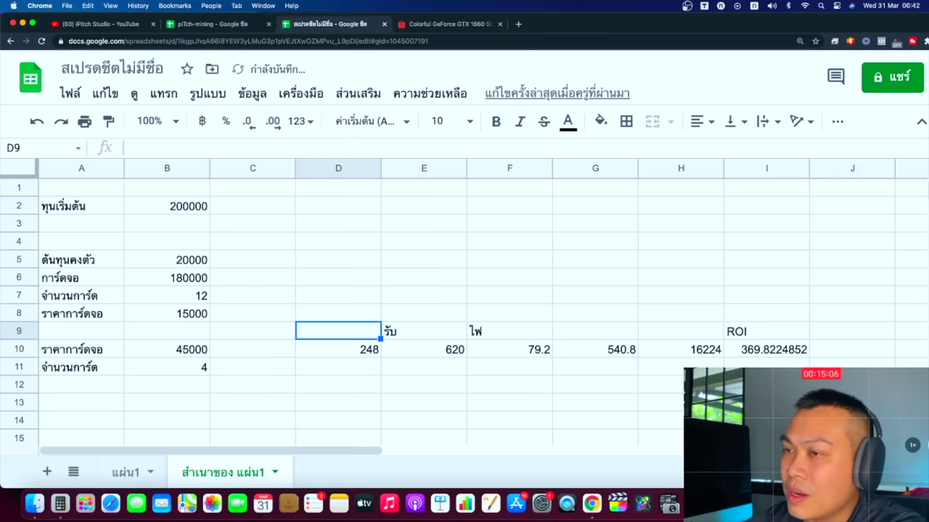
type("แรงขุด")
key("Tab")
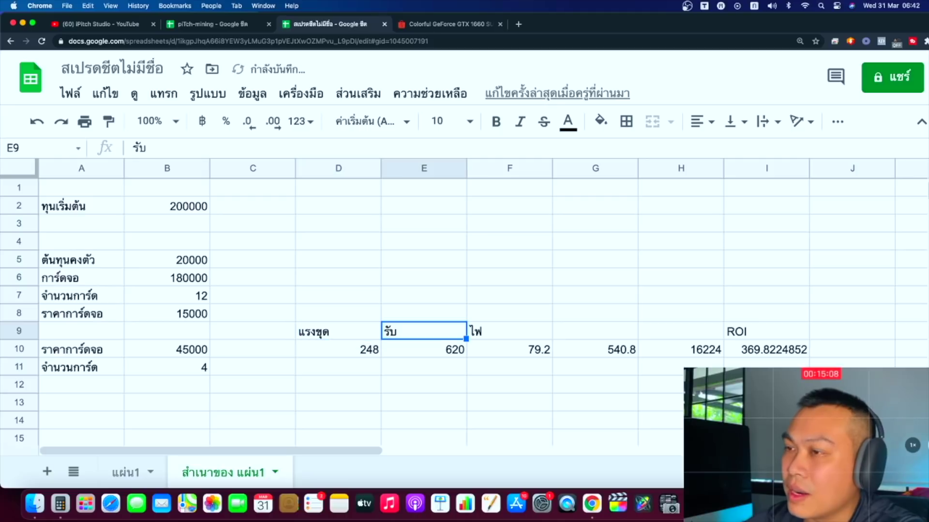
type("ได้เงิน")
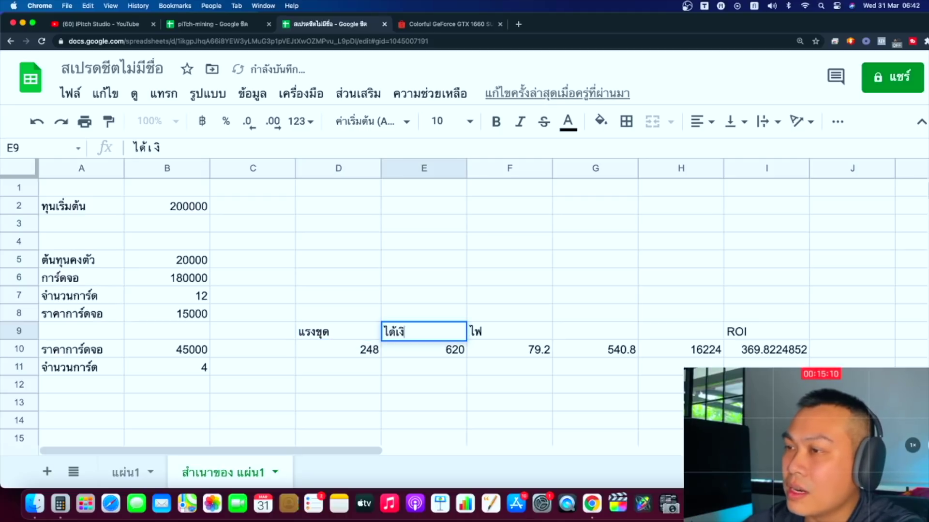
key("Return")
left_click(509, 331)
- Label the net daily return column by entering the heading เหลือต่อวัน in G9
left_click(680, 331)
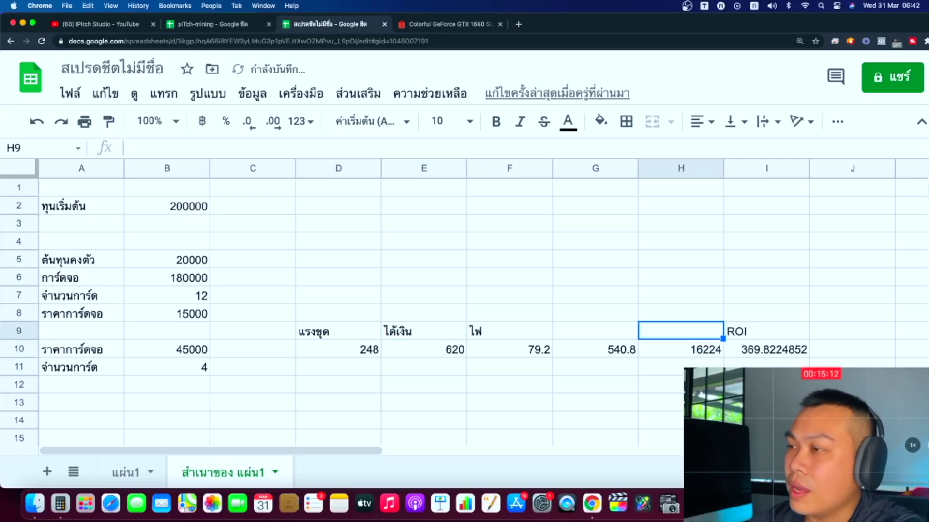
left_click(595, 331)
type("เหลือกำไ")
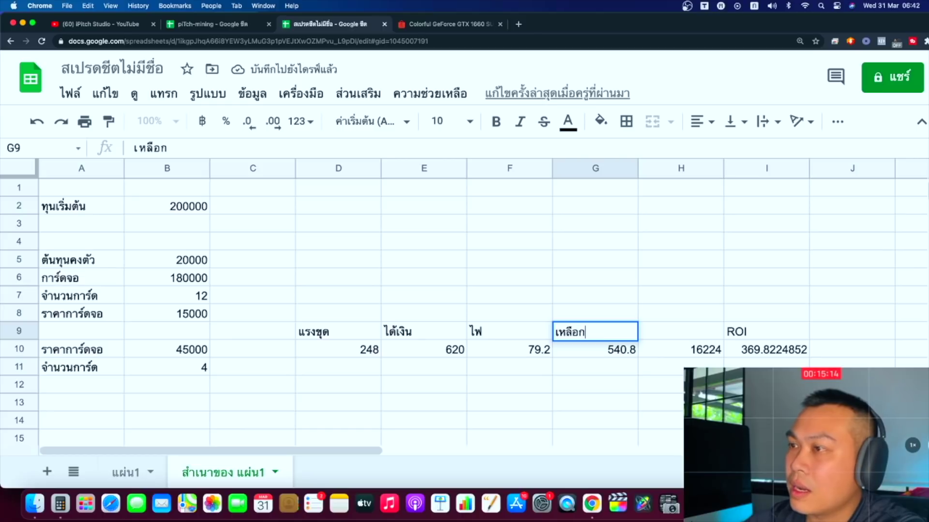
key("BackSpace")
key("BackSpace")
key("BackSpace")
type("ต่อวัน")
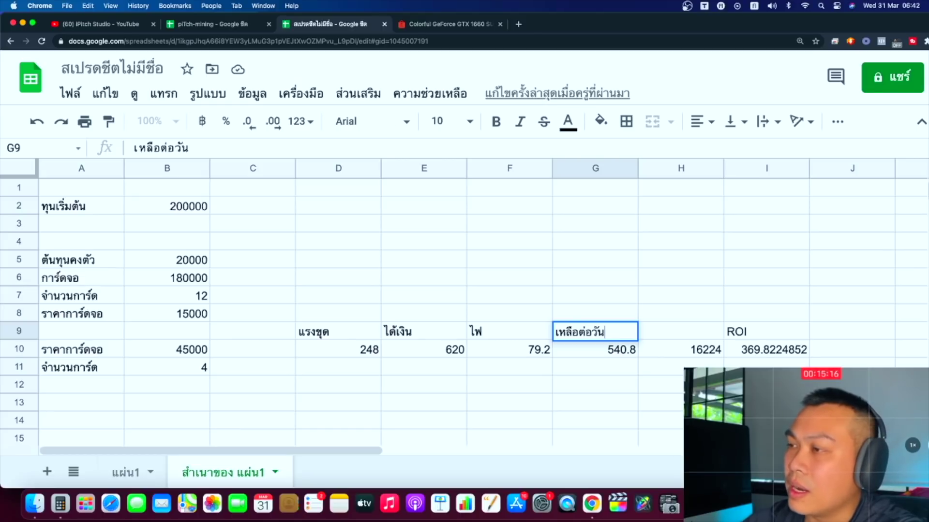
key("Return")
- Enter the heading รายเดือน in H9 for the 30-day return and check the ROI formula in I10
left_click(680, 331)
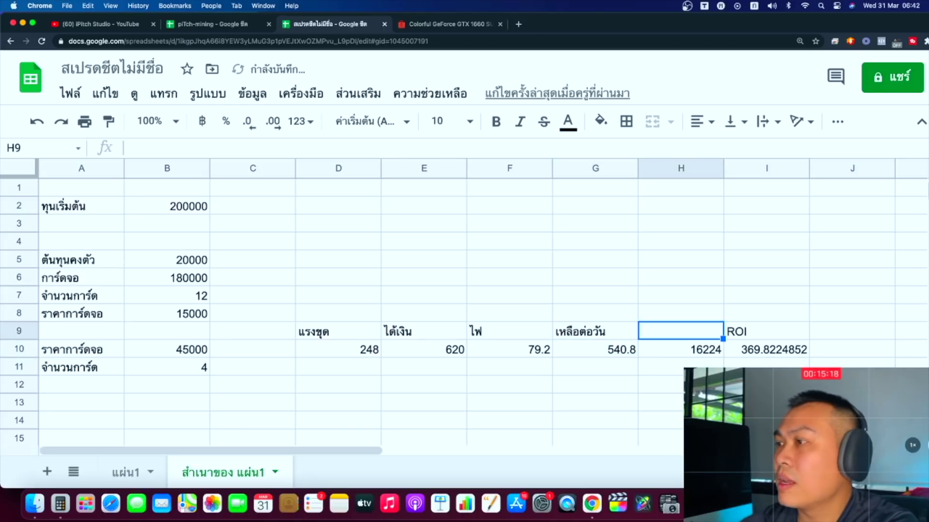
type("รายเดือน")
key("Return")
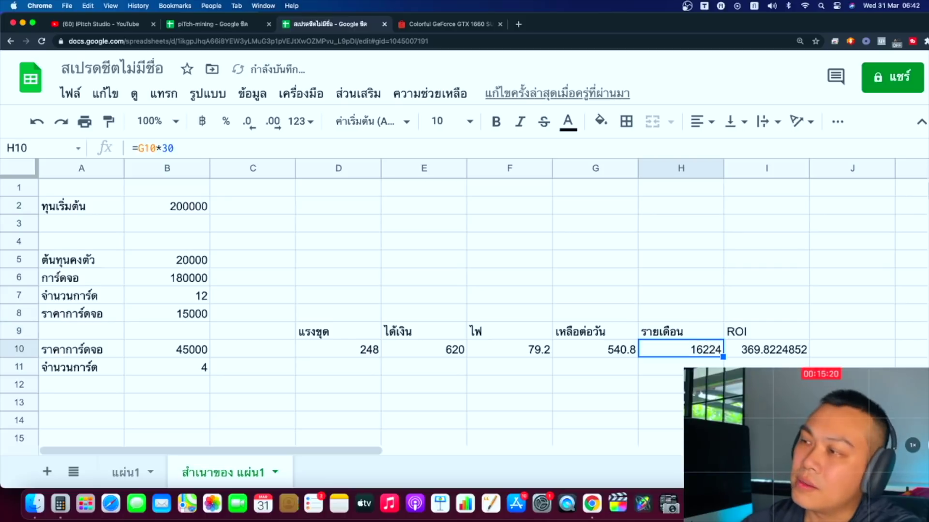
left_click(766, 331)
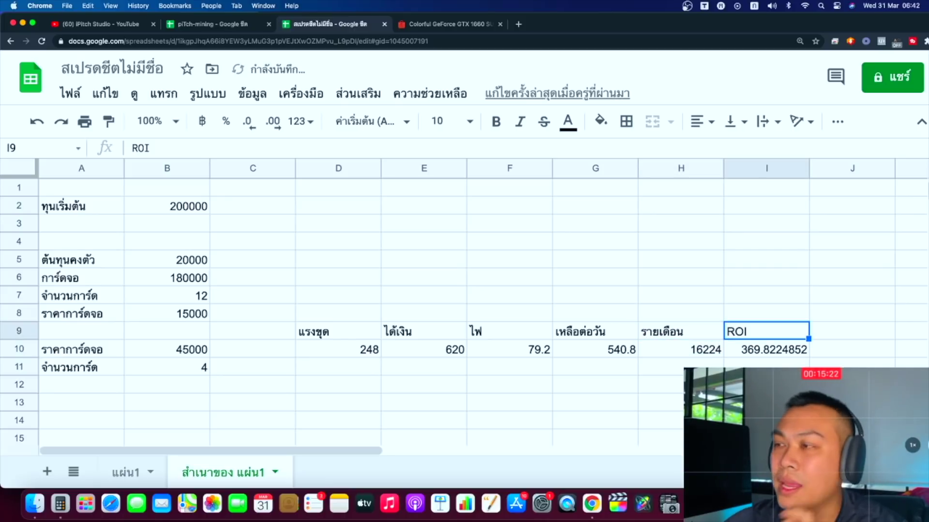
left_click(766, 349)
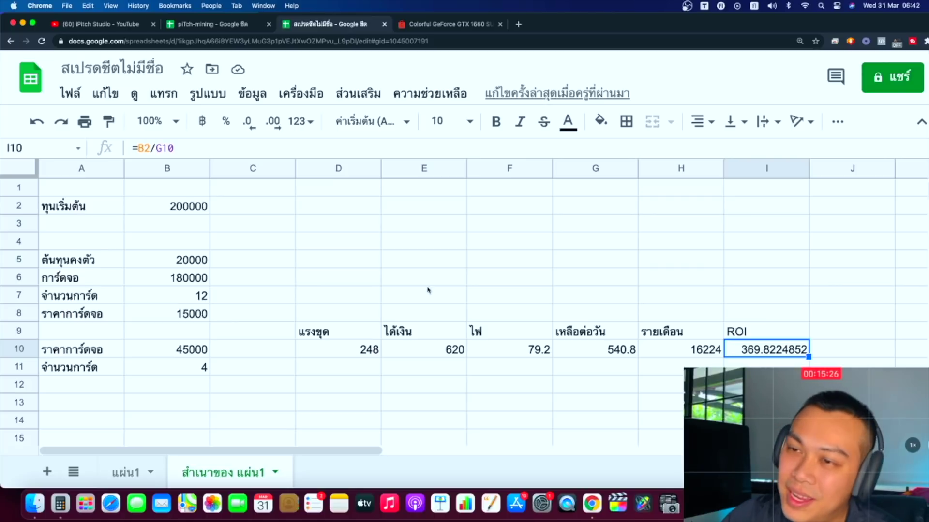
- Try a graphics card price of 40000 in B10 and undo the change
left_click(197, 354)
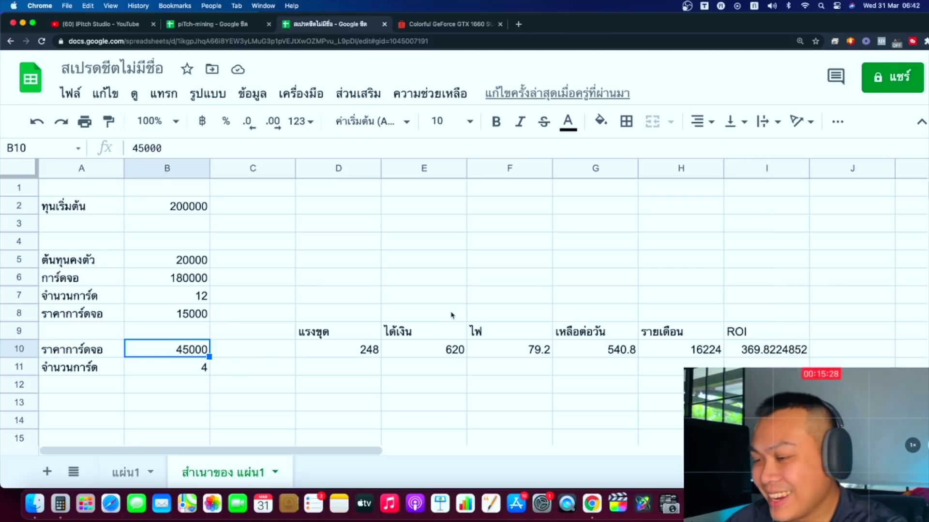
type("ภจจจ")
key("BackSpace")
key("BackSpace")
key("BackSpace")
key("BackSpace")
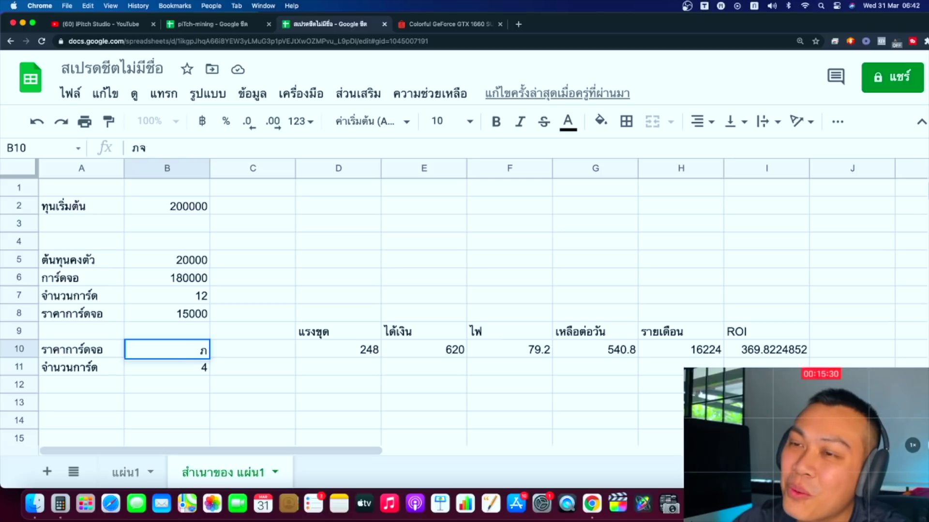
type("40000")
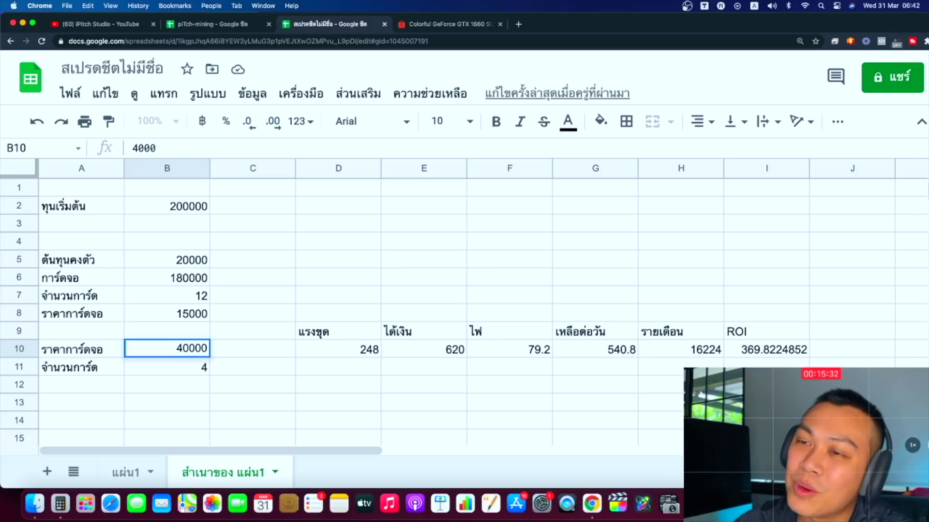
key("Return")
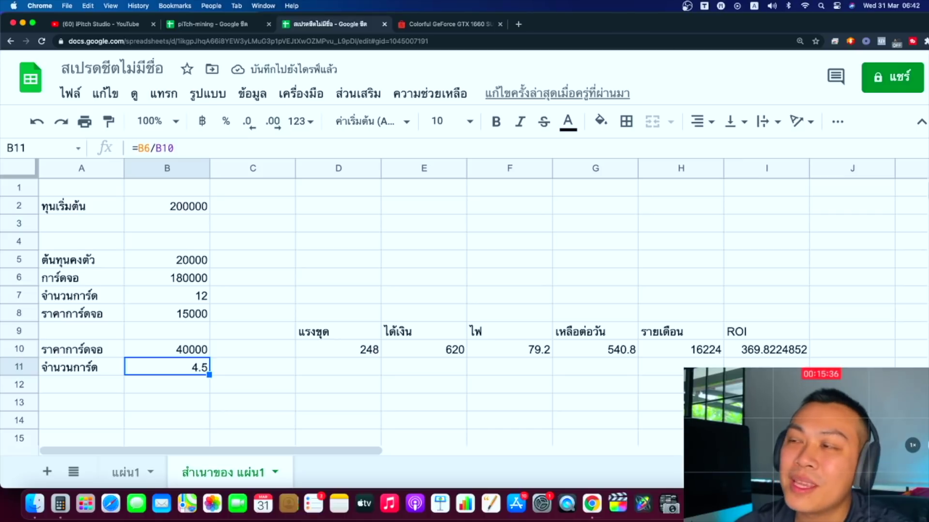
key("super+z")
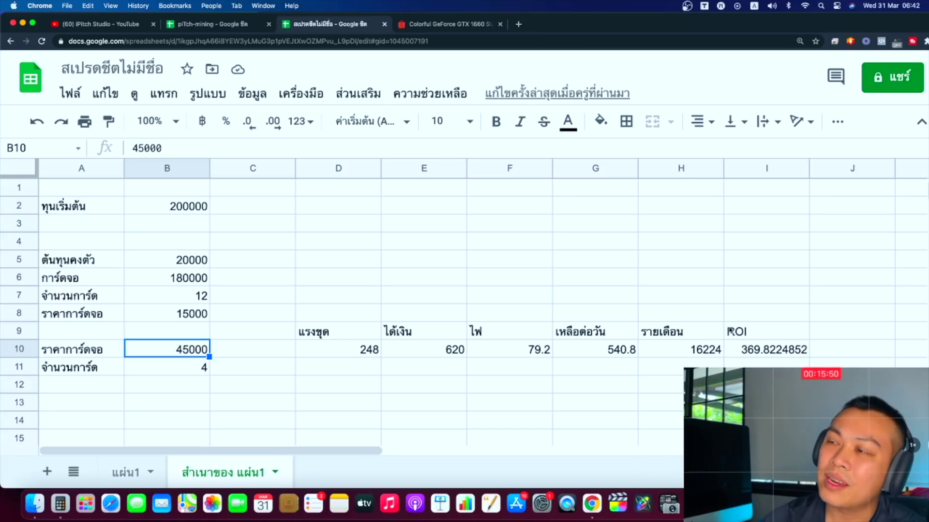
- Examine the ROI formula and its result in I10 for the labelled row of calculations
left_click(788, 357)
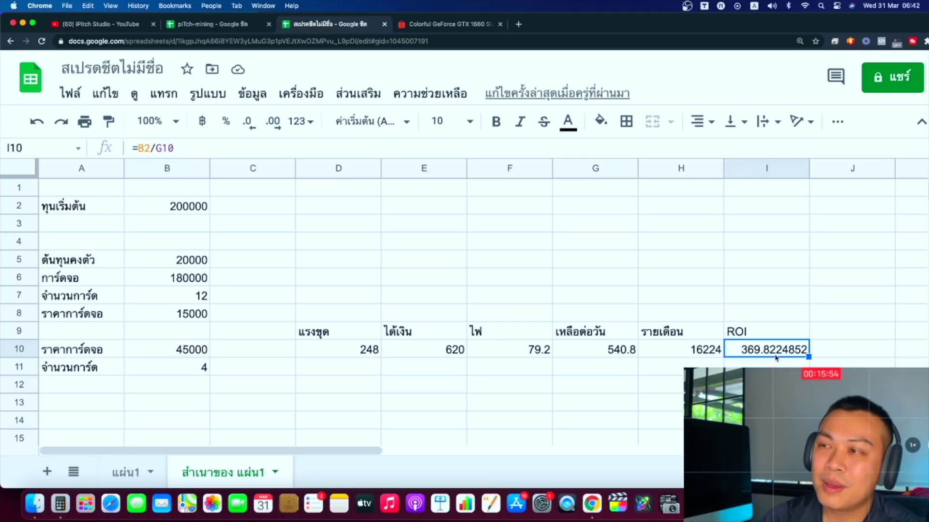
key("Down")
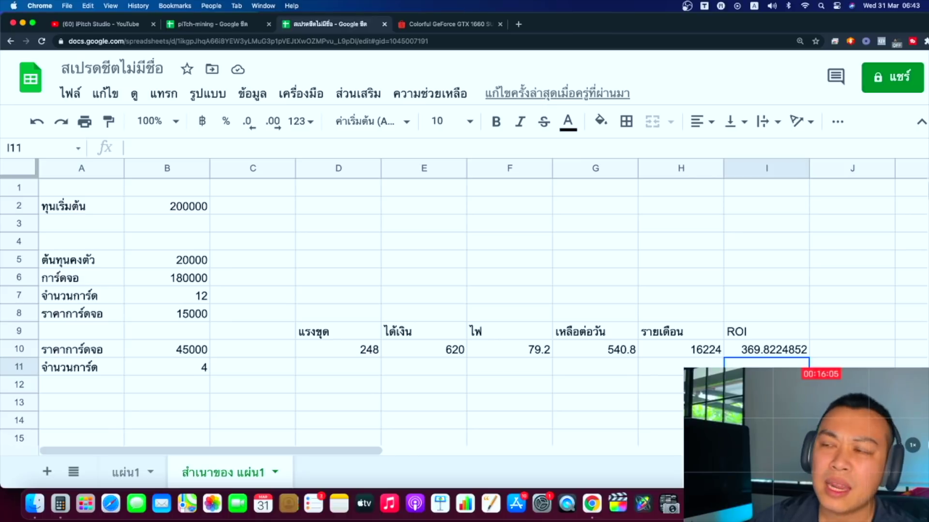
left_click(783, 356)
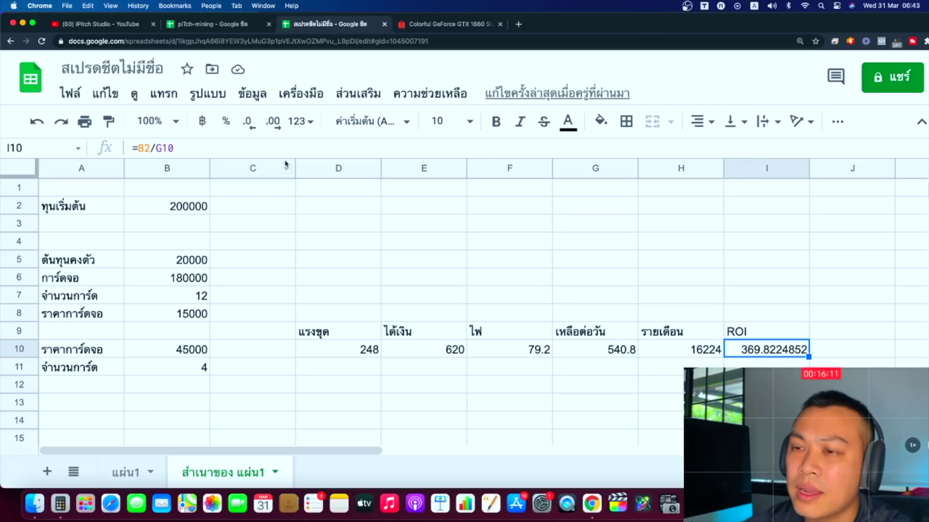
scroll(773, 284, "down", 2)
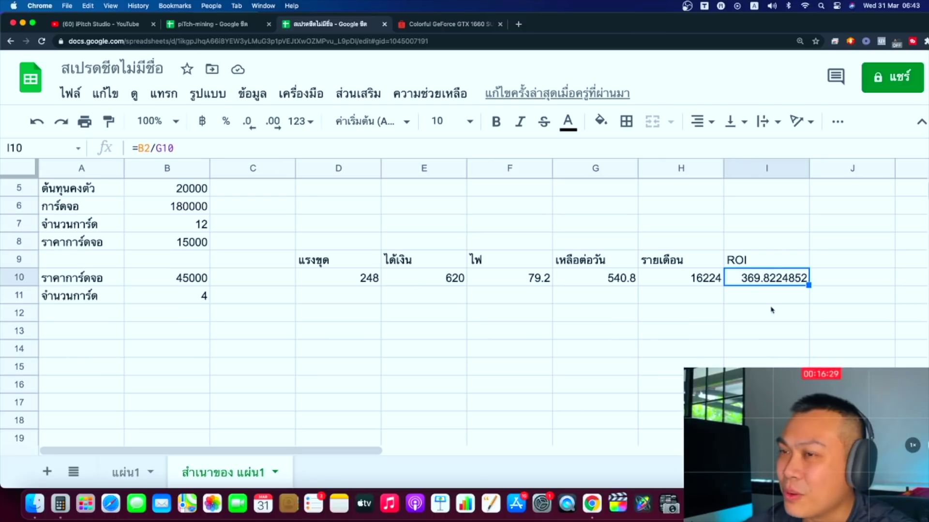
- Compare the card price, daily return, 30-day return and ROI in row 10 between sheets แผ่น1 and สำเนาของ แผ่น1
left_click(125, 472)
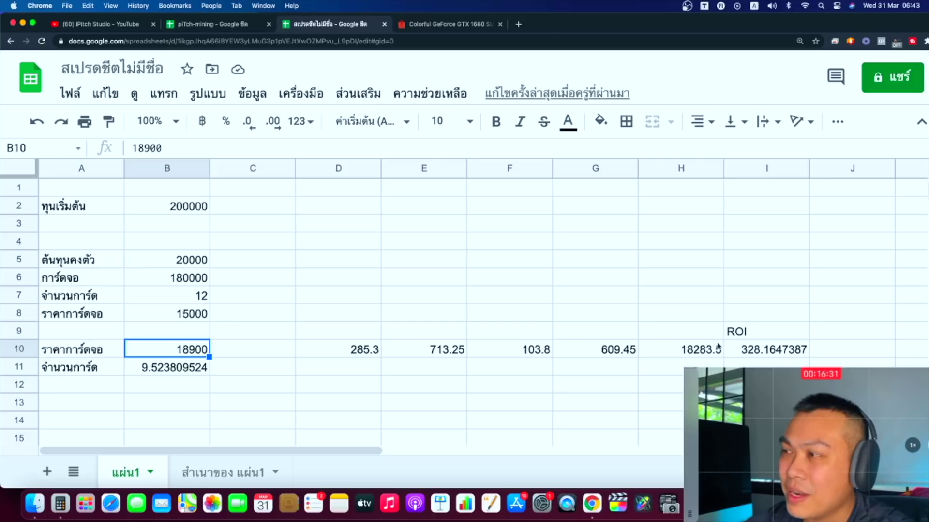
scroll(718, 346, "down", 2)
scroll(731, 328, "up", 1)
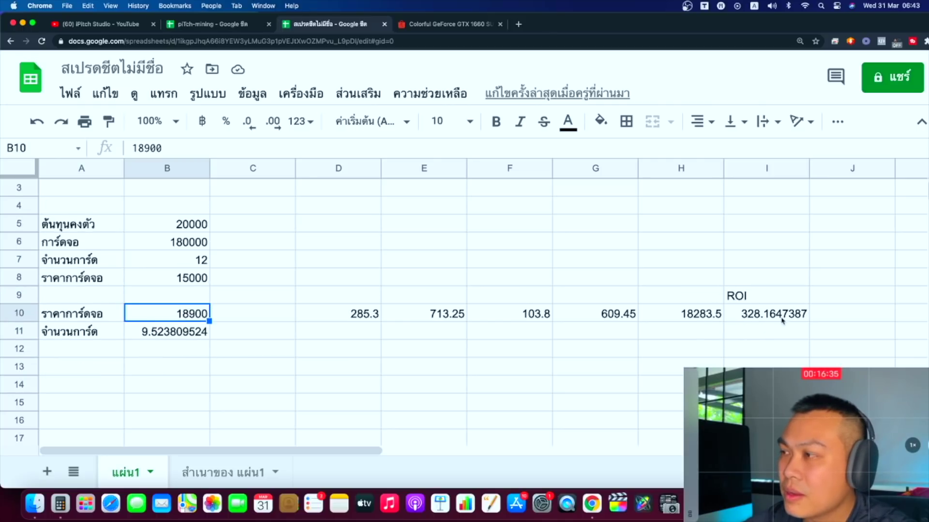
left_click(230, 468)
left_click(139, 472)
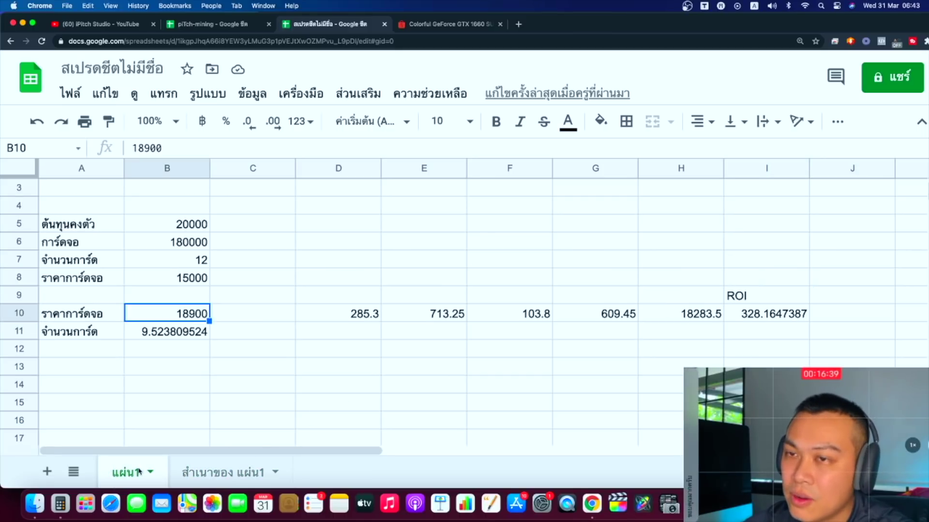
left_click(228, 468)
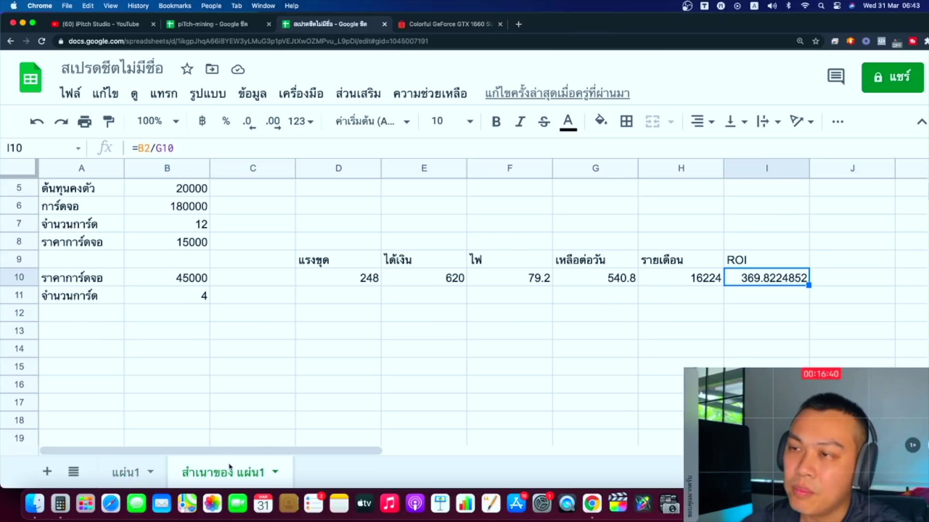
left_click(113, 469)
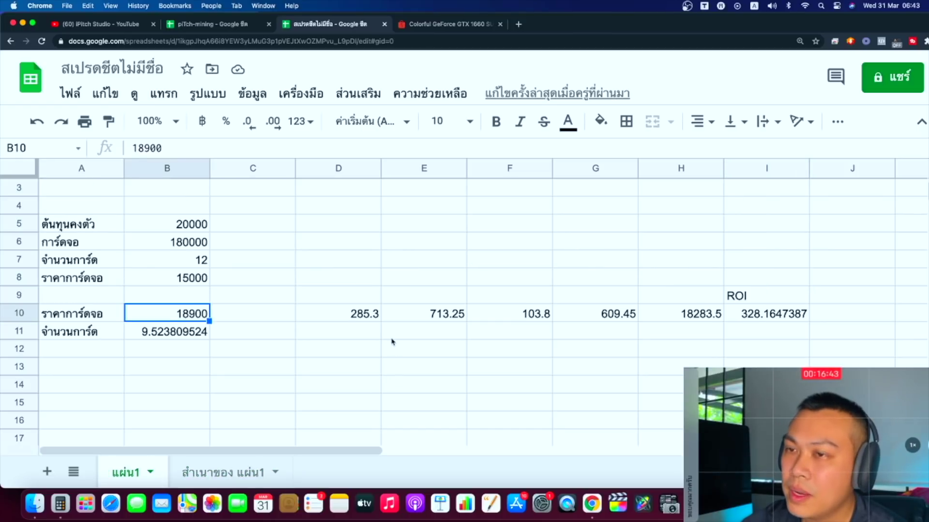
scroll(392, 343, "up", 2)
scroll(392, 343, "down", 4)
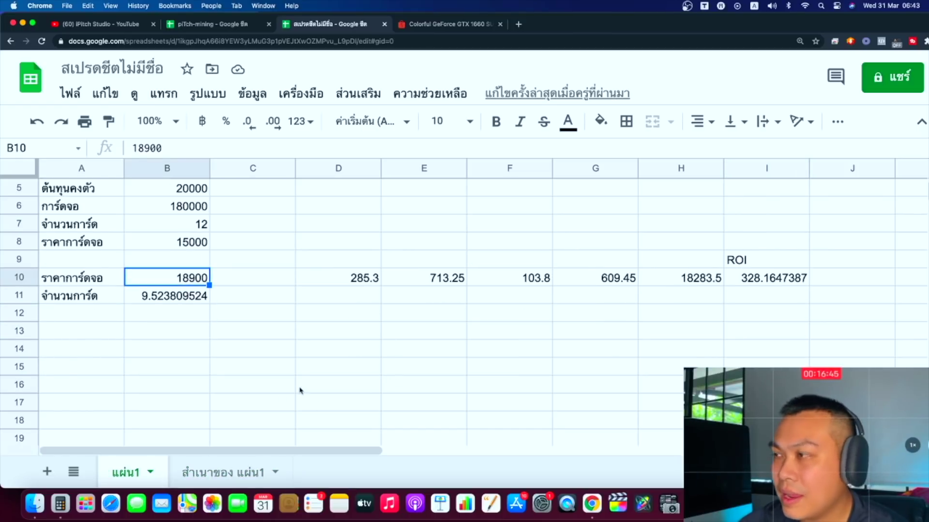
left_click(212, 467)
left_click(798, 296)
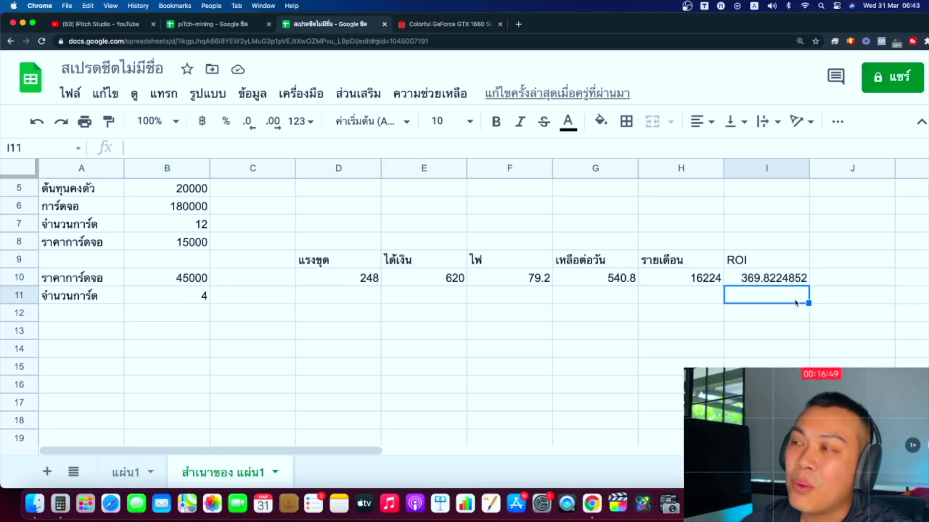
left_click(770, 317)
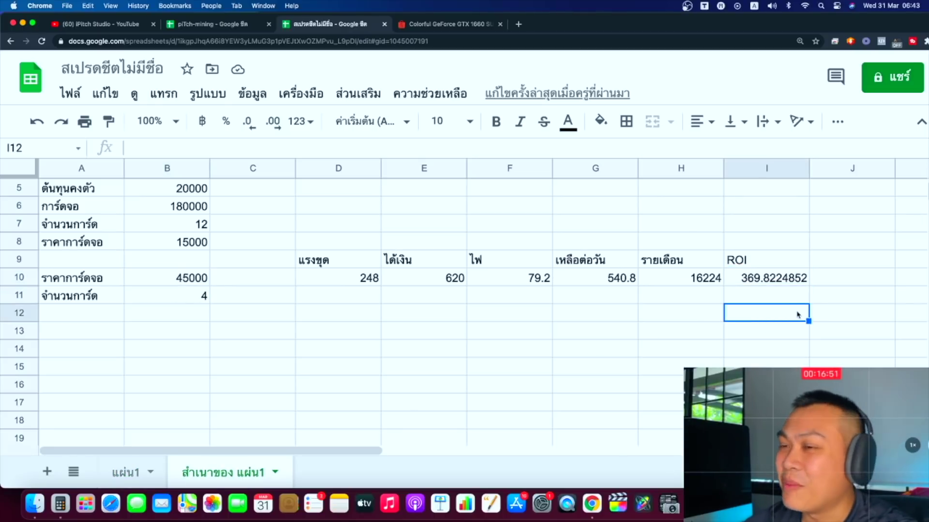
- Examine the ROI formula in I10 against the cost and card figures on sheet สำเนาของ แผ่น1
left_click(766, 292)
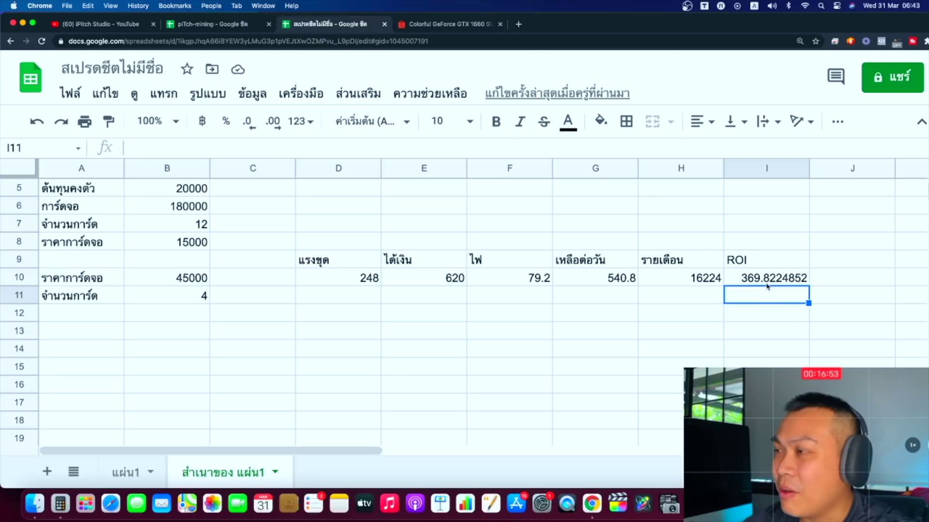
left_click(771, 279)
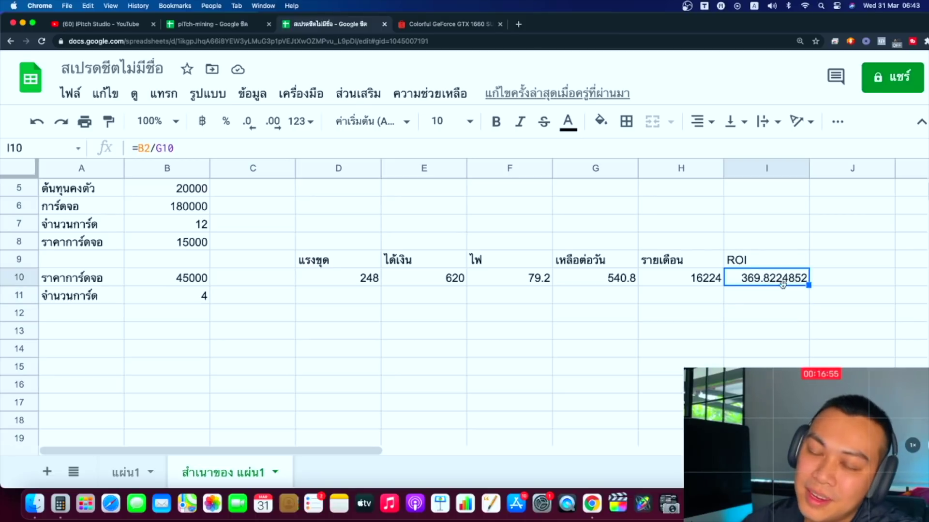
scroll(325, 266, "up", 3)
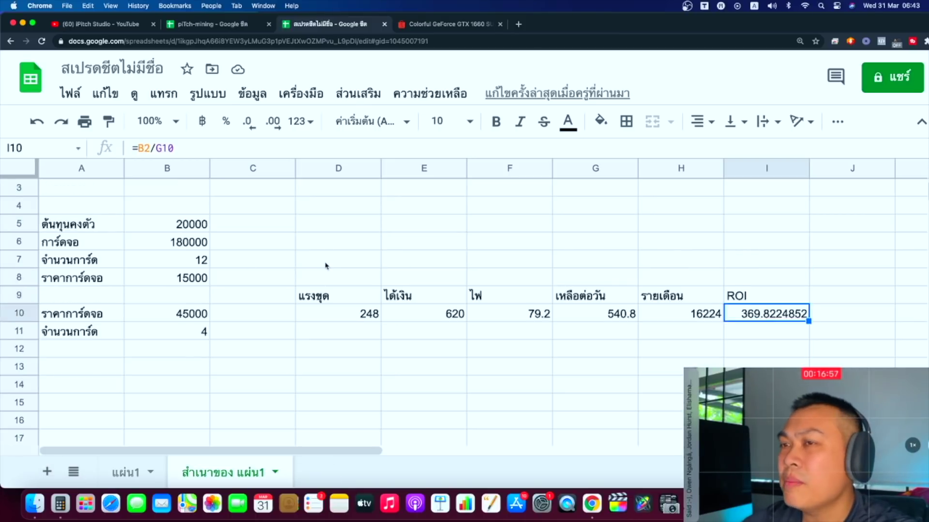
scroll(325, 267, "down", 3)
scroll(524, 295, "up", 2)
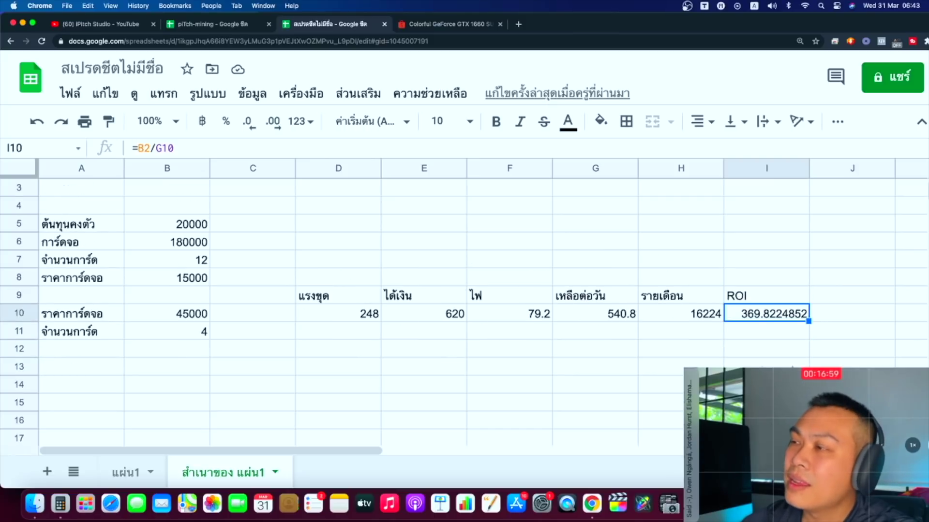
left_click(767, 339)
left_click(777, 320)
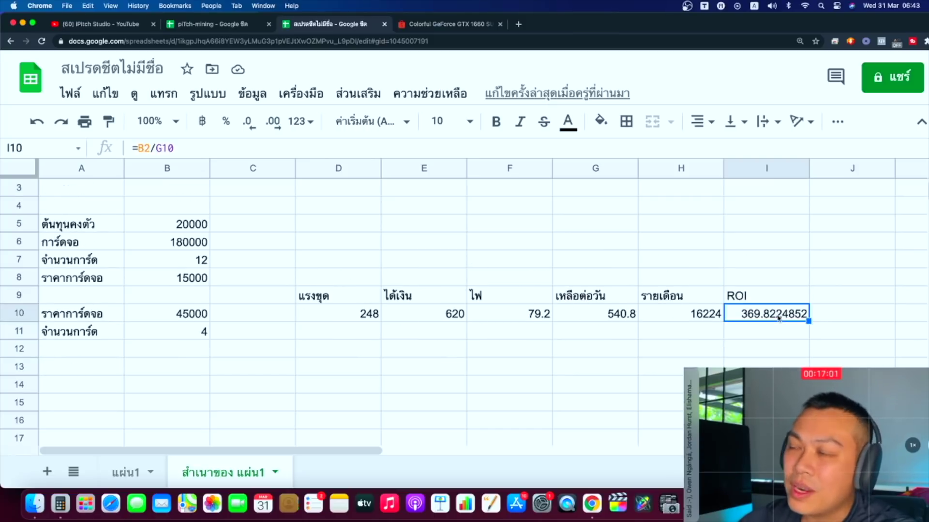
left_click(767, 339)
left_click(775, 320)
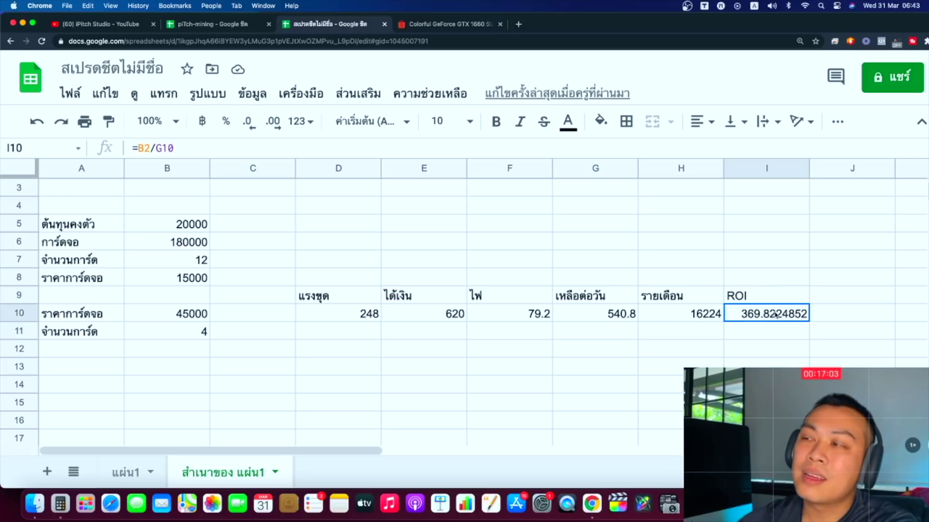
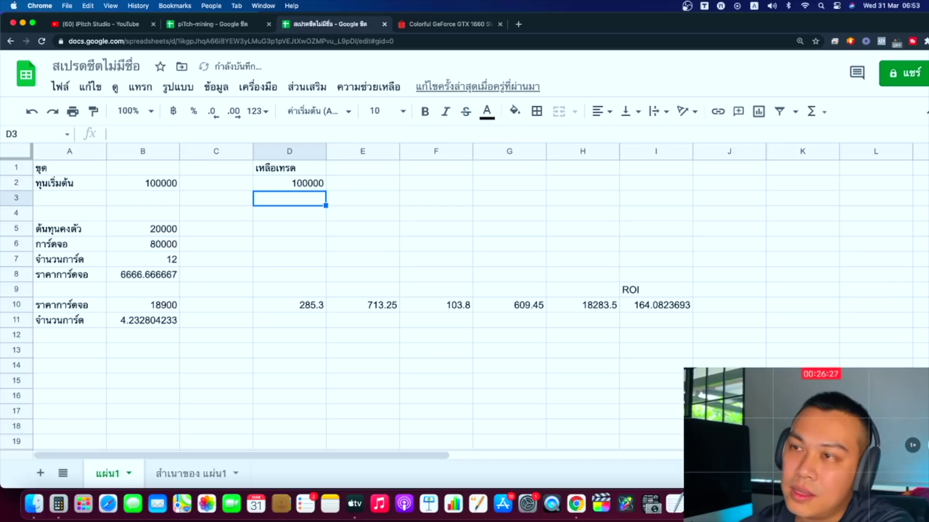
- Review the fixed cost, card budget and card quantity in B5 to B7 on sheet แผ่น1
key("Left")
key("Down")
key("Down")
key("Down")
key("Up")
key("Down")
key("Up")
key("Down")
key("Down")
key("Up")
key("Down")
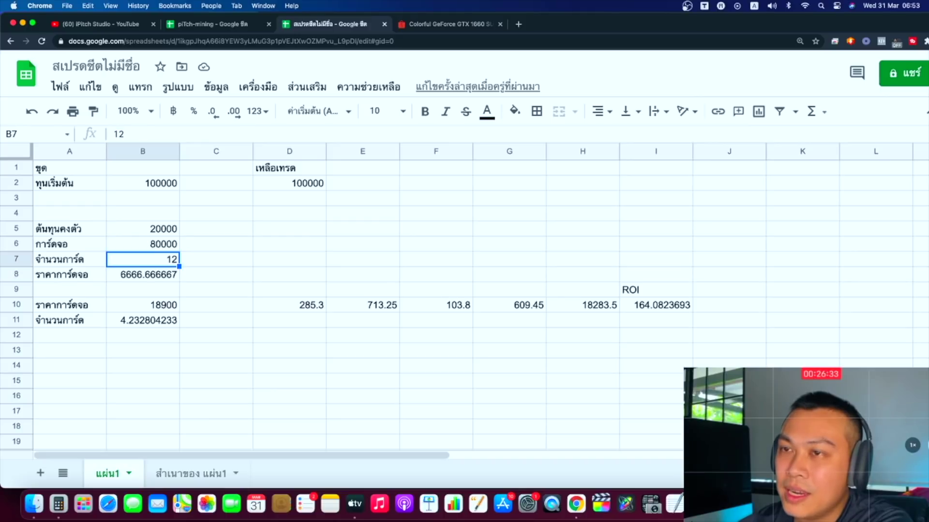
- Compare the graphics card price in B10 with the card quantity formula in B11
key("Down")
key("Down")
key("Down")
key("Down")
key("Up")
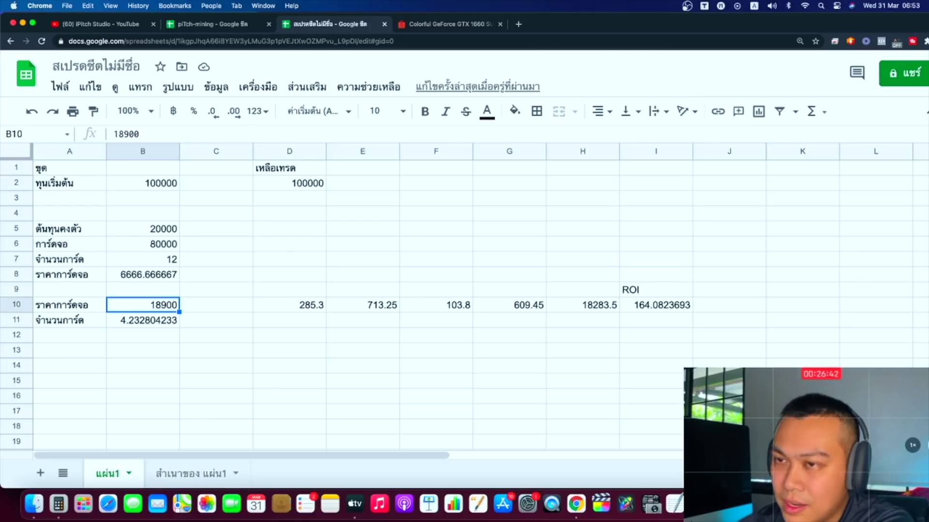
key("Down")
key("Up")
left_click(142, 321)
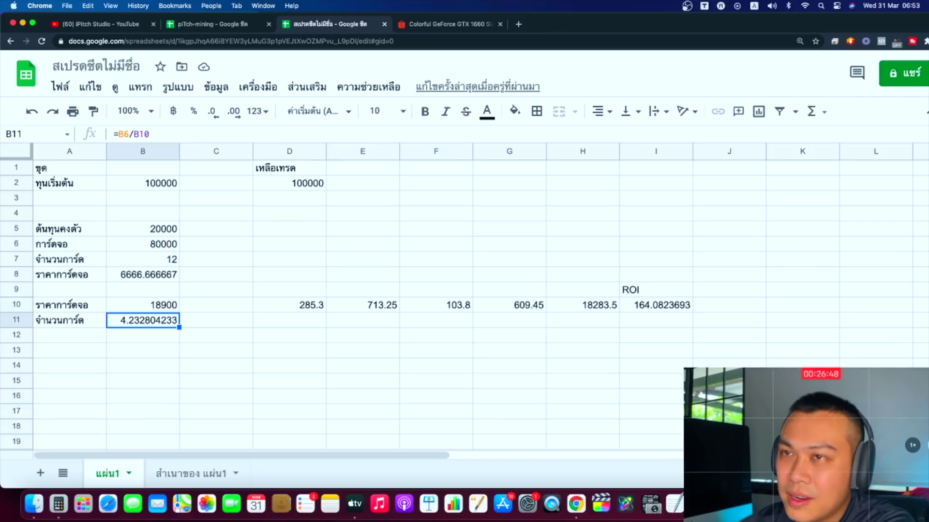
left_click(143, 304)
left_click(142, 320)
- Change the hash power formula in D10 to =31.7*4 for four cards
key("Up")
key("Right")
key("Right")
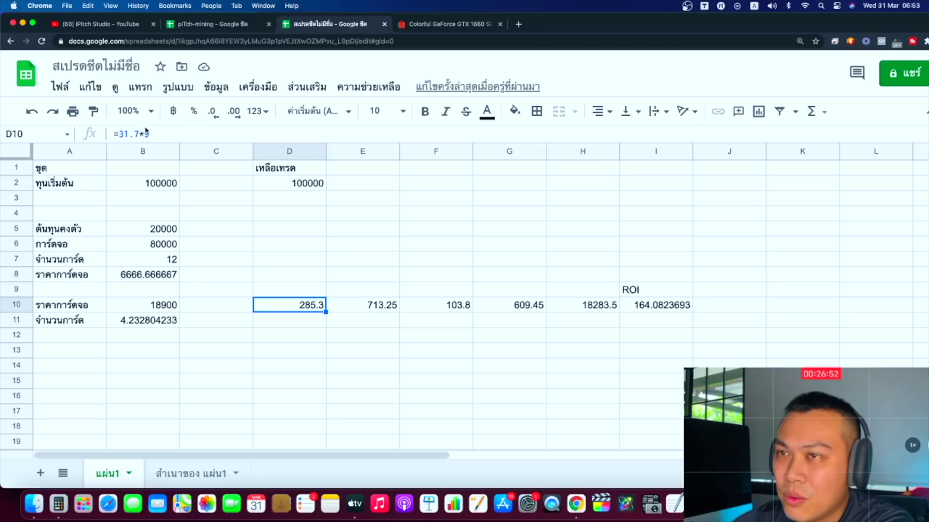
left_click(142, 132)
key("Delete")
type("4")
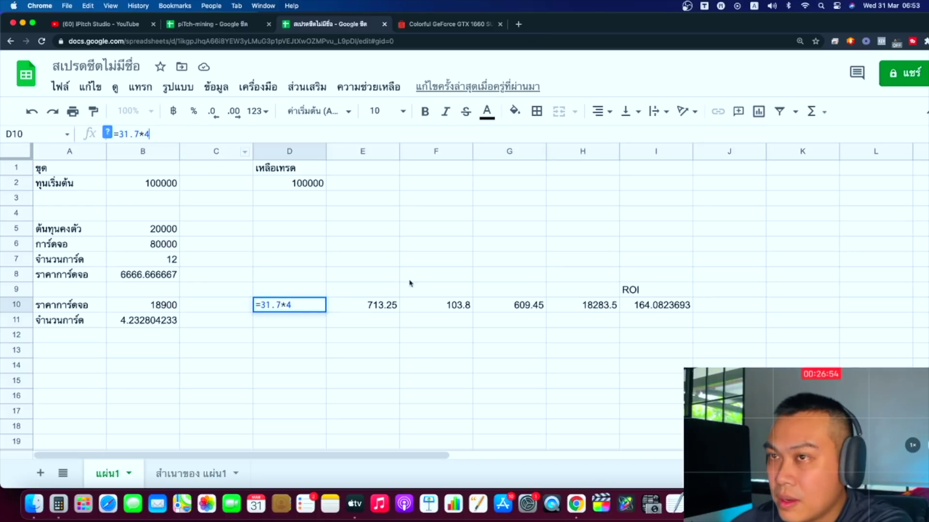
left_click(386, 306)
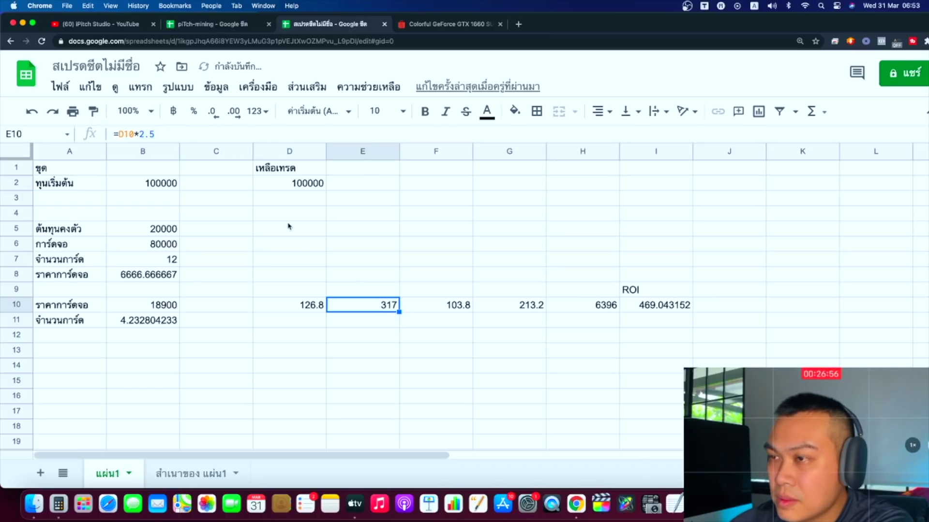
- Set the fixed cost ต้นทุนคงตัว in B5 to 15000
left_click(171, 232)
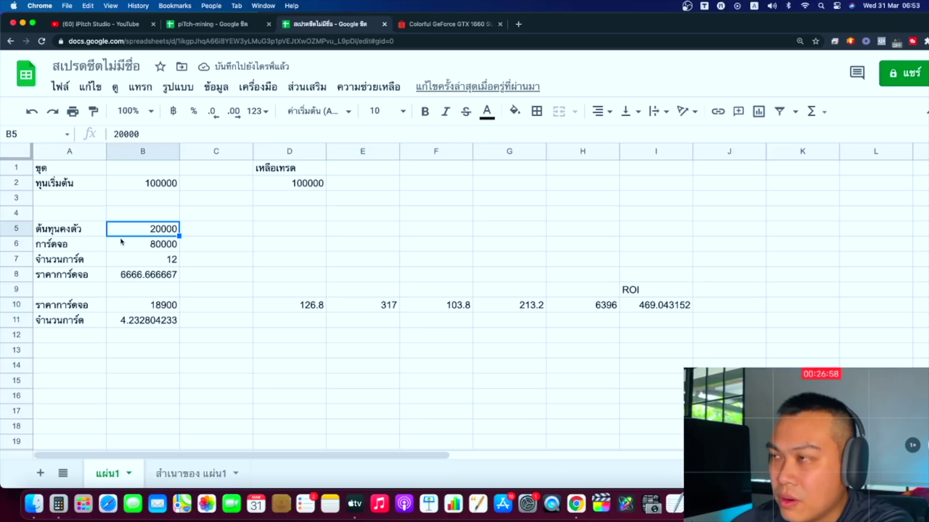
double_click(164, 234)
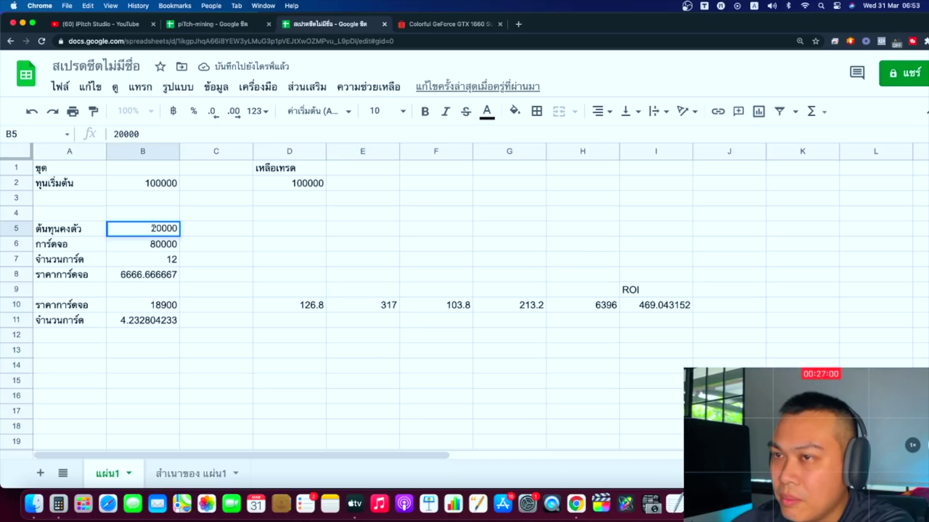
left_click_drag(151, 227, 164, 227)
type("15")
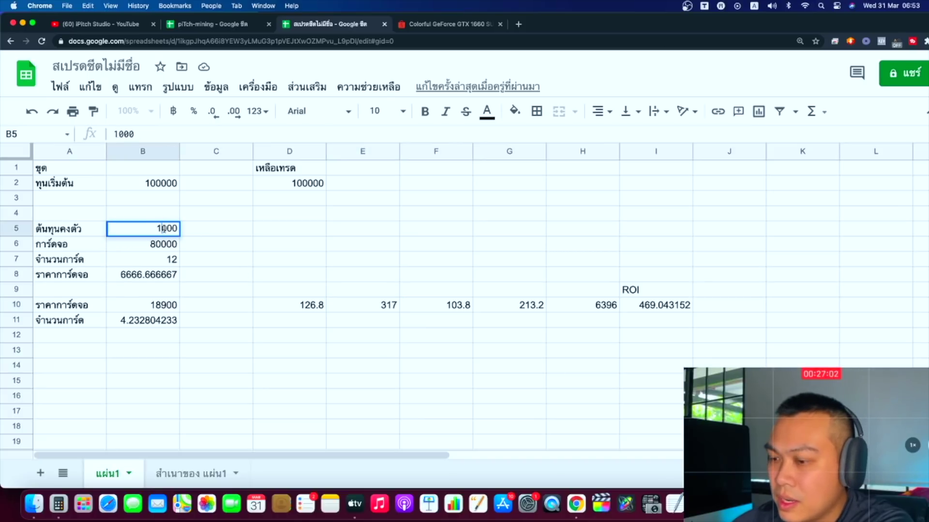
key("Return")
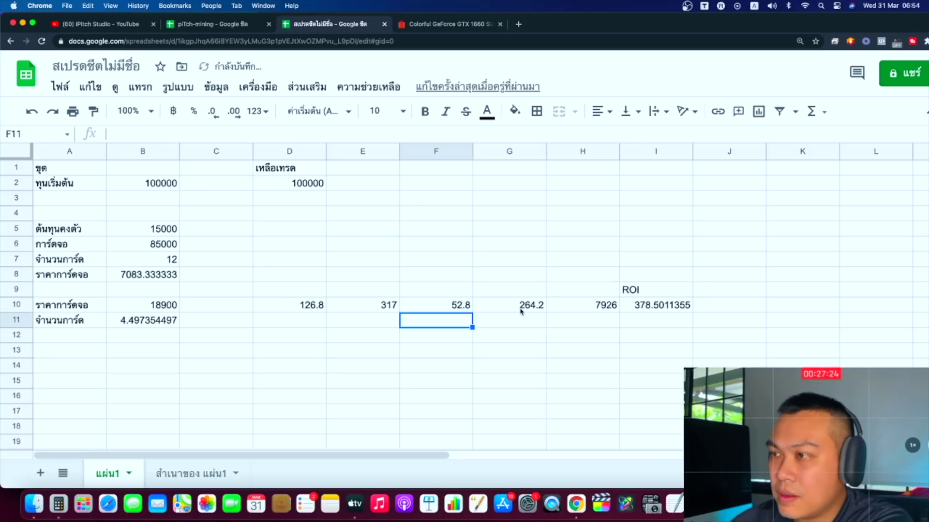
- Examine the electricity cost, net daily return, 30-day return and ROI in row 10, and the trading balance in D2
left_click(523, 306)
left_click(443, 306)
left_click(534, 310)
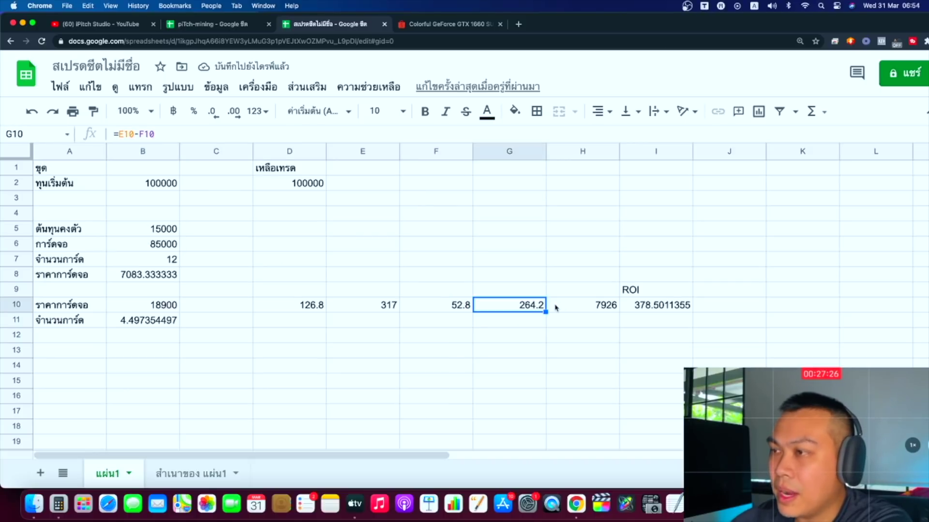
left_click(602, 309)
left_click(661, 307)
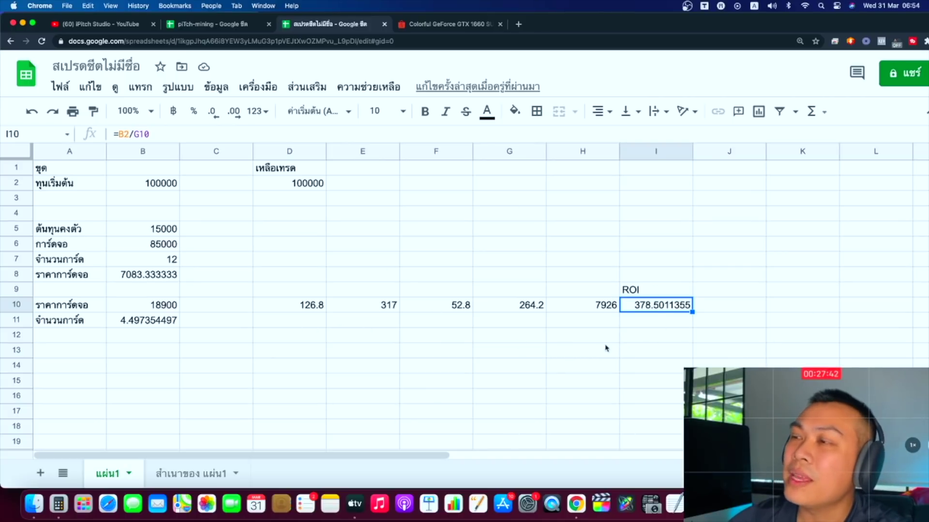
left_click(608, 310)
left_click(645, 312)
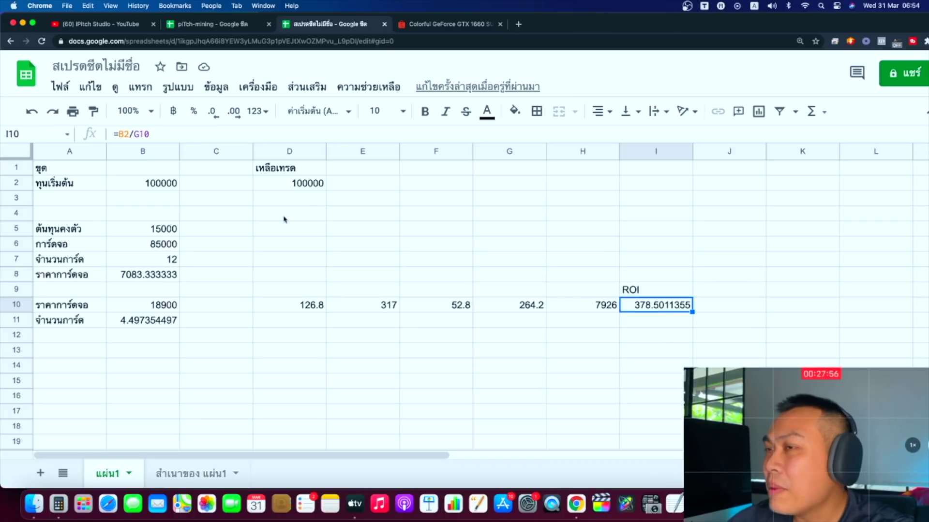
left_click(297, 188)
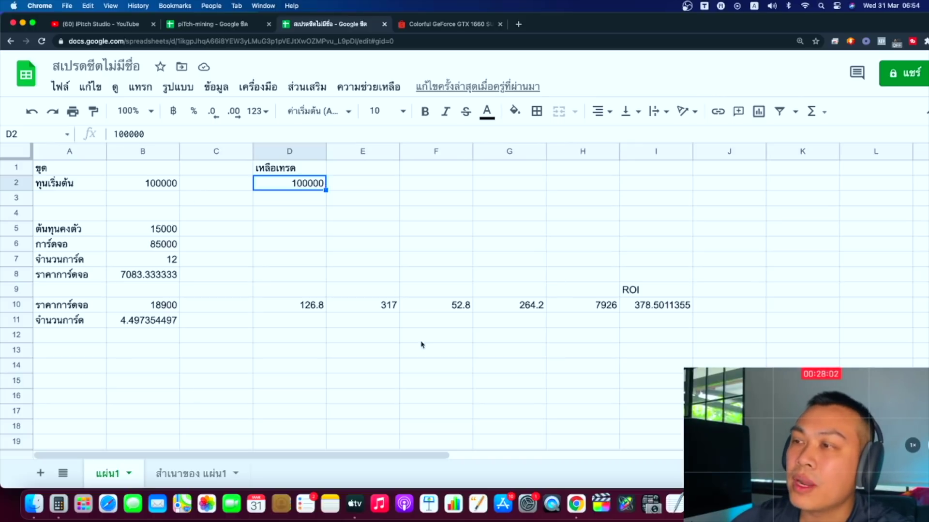
- Calculate the yearly electricity cost in F11 with the formula =F10*365
left_click(454, 310)
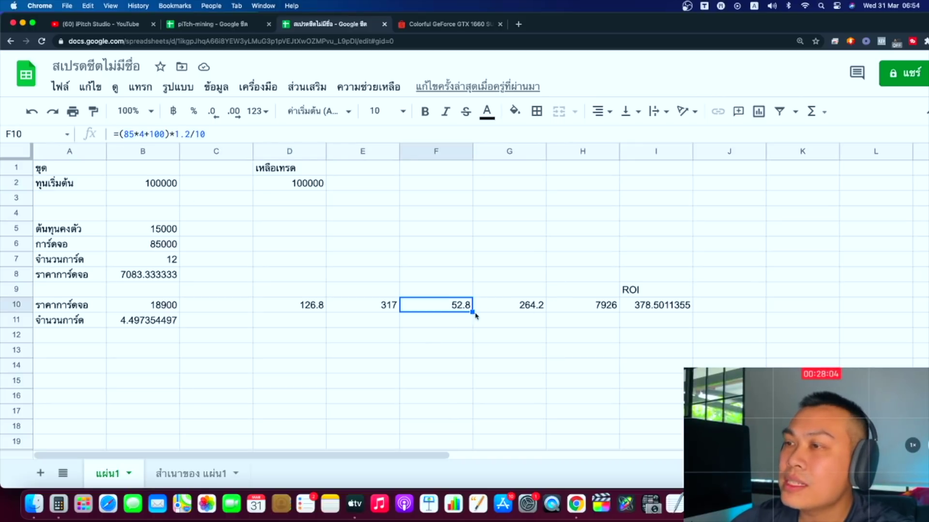
left_click(443, 322)
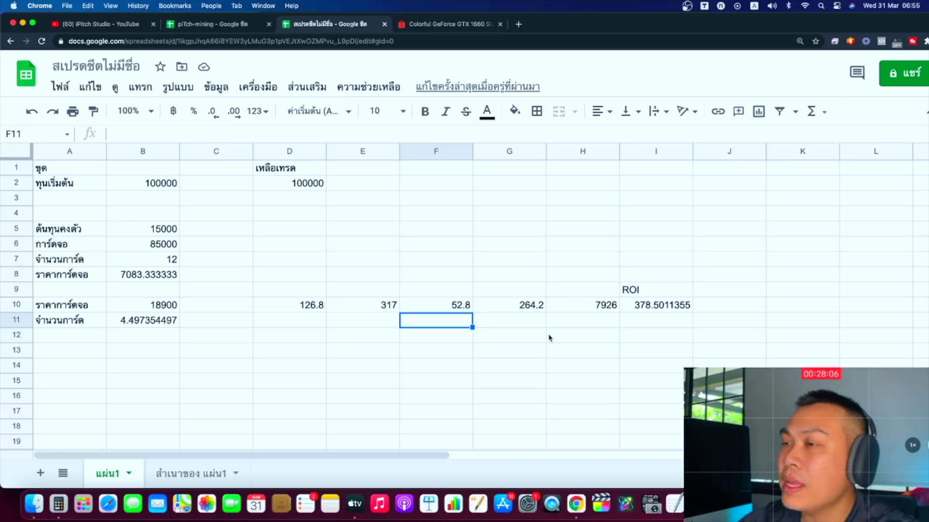
type("=")
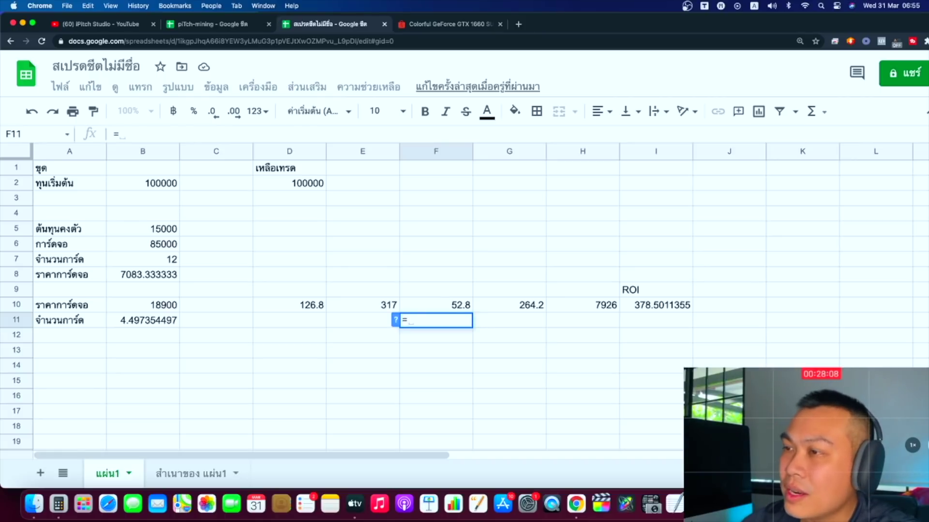
left_click(436, 305)
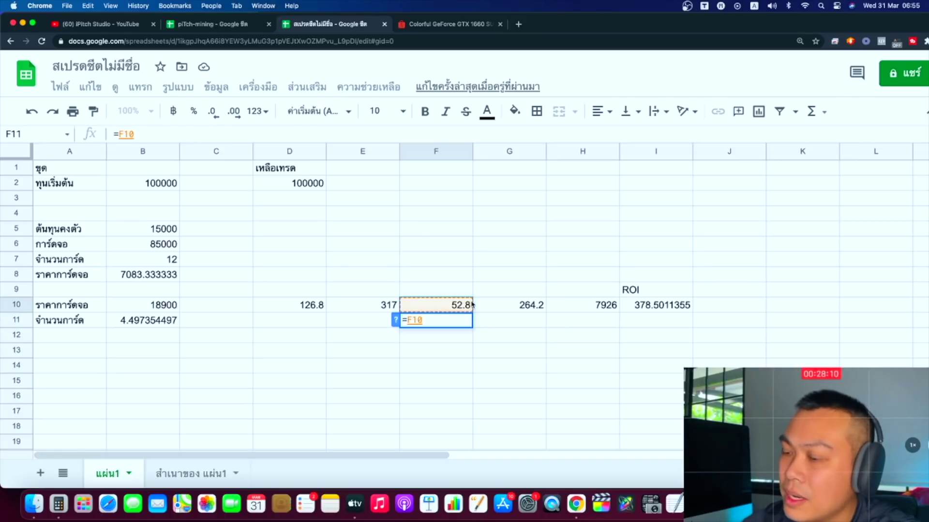
type("*365")
key("Return")
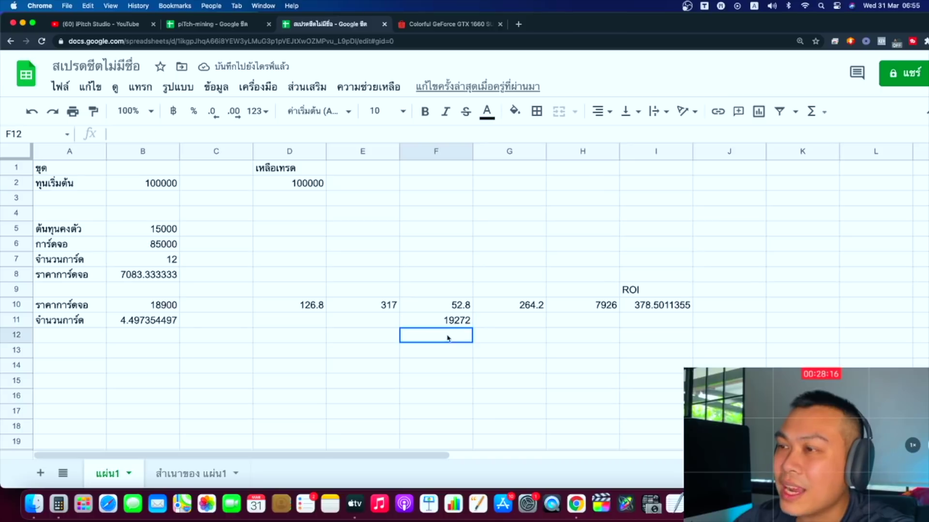
- Compare the yearly electricity cost in F11 with the trading balance in D2, and check the card price and quantity in B10 and B11
left_click(460, 321)
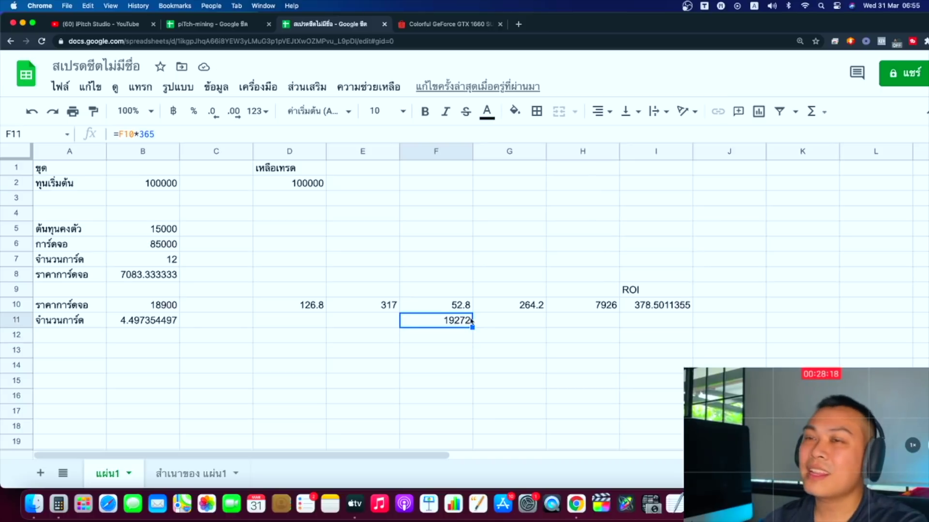
left_click(316, 187)
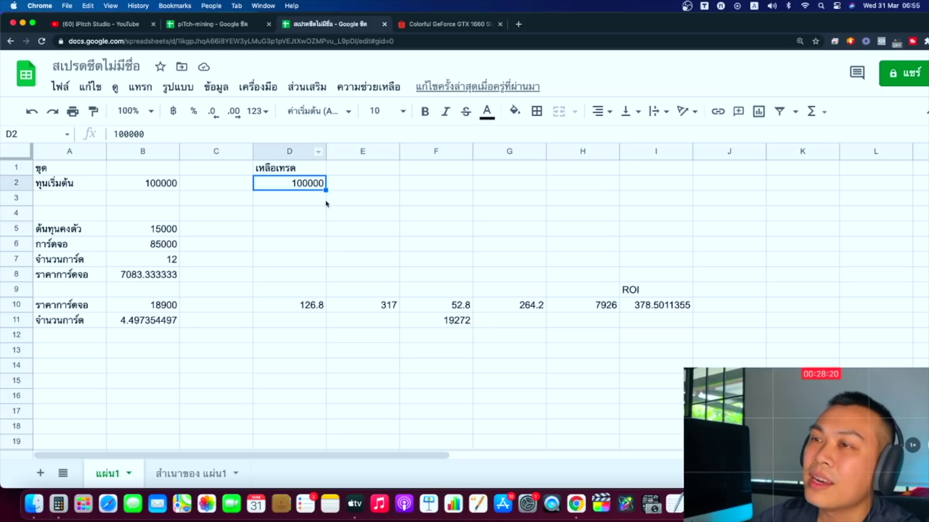
left_click(467, 325)
left_click(300, 188)
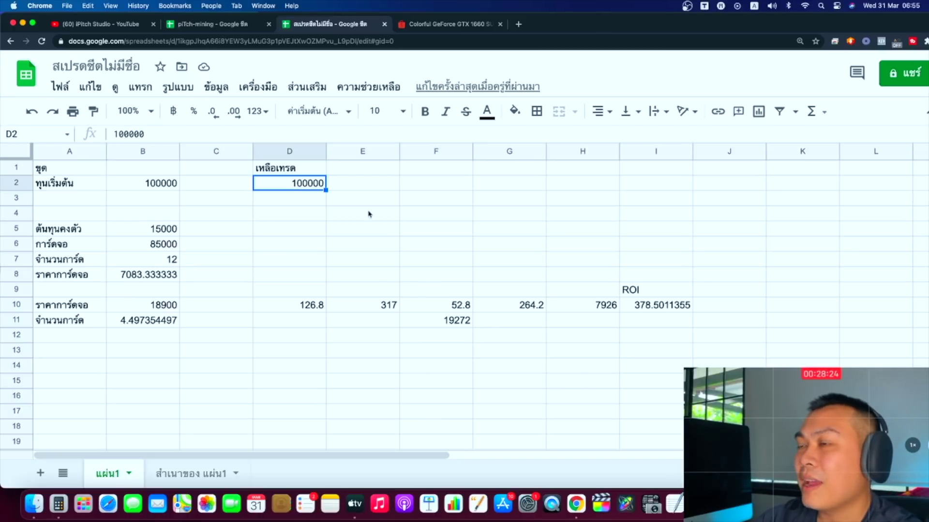
left_click(454, 329)
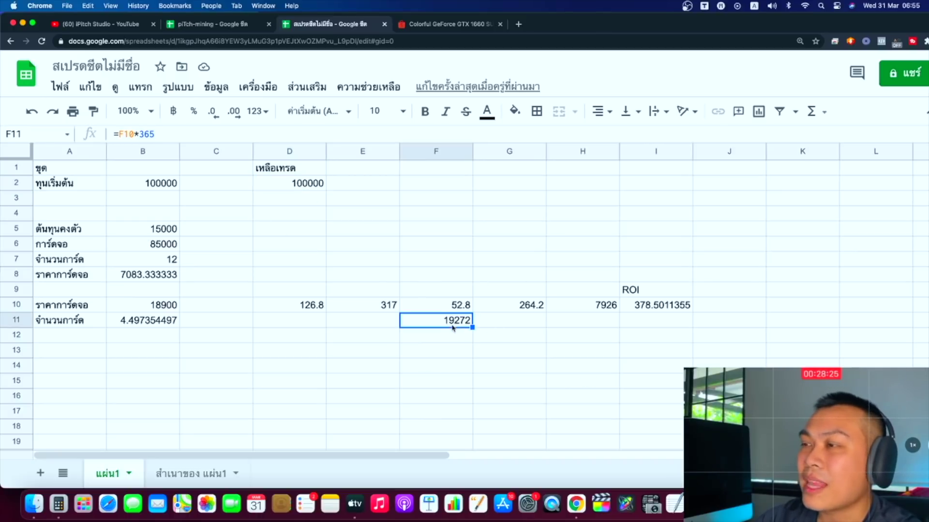
left_click(164, 311)
left_click(156, 323)
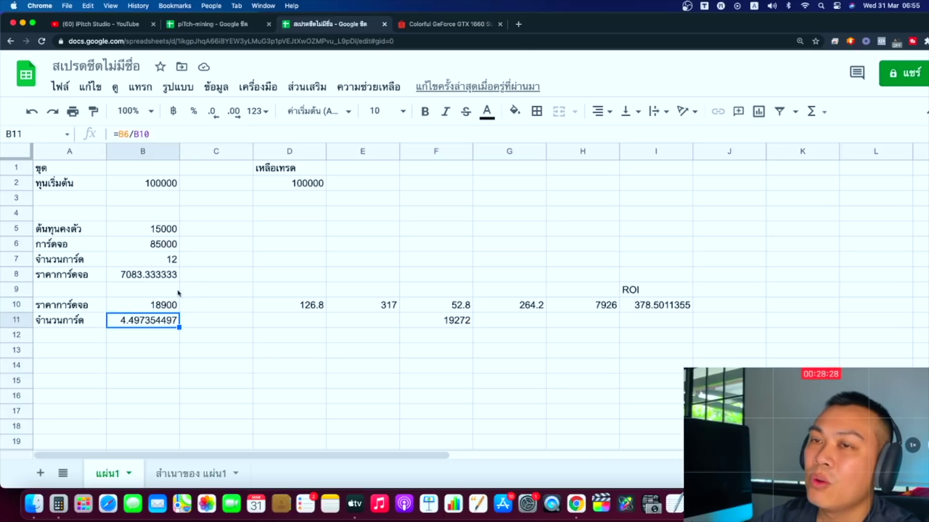
left_click(151, 306)
left_click(155, 321)
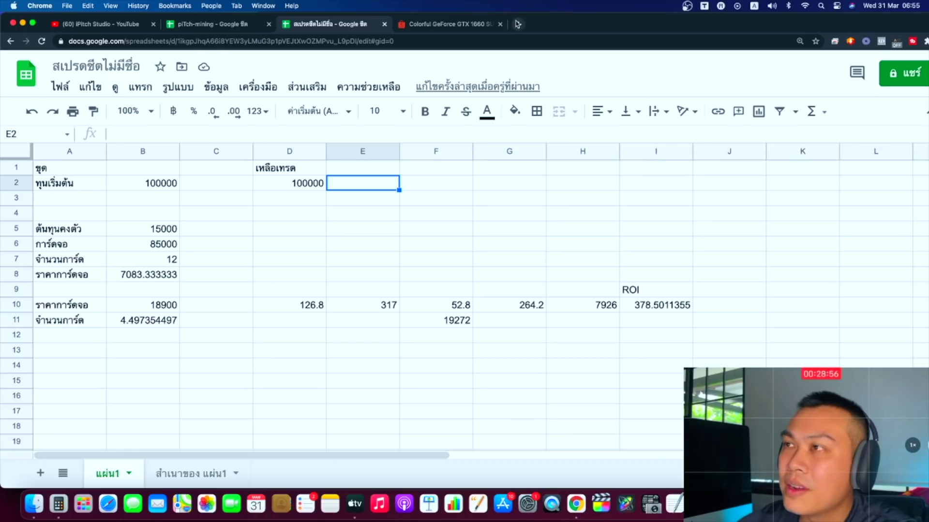
- Open the Binance website in the browser and view its list of coin prices
left_click(522, 24)
type("bin")
key("Return")
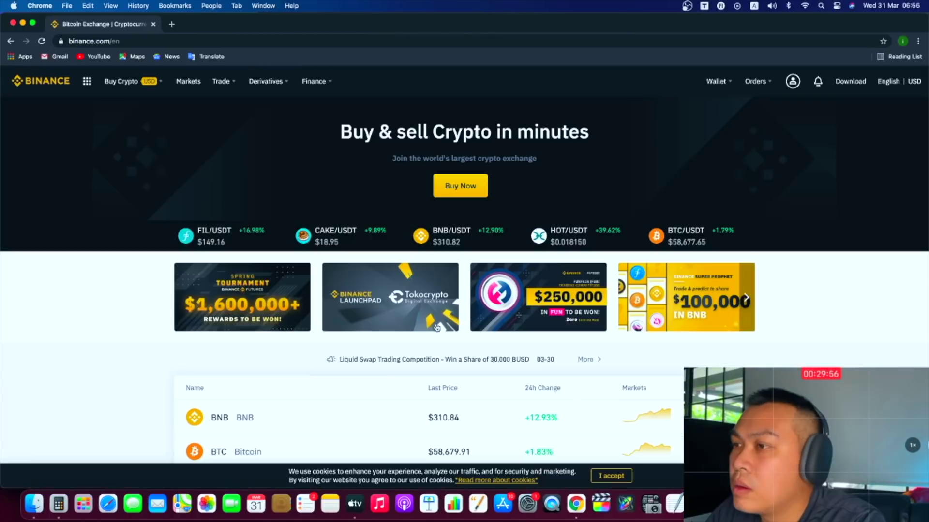
scroll(425, 303, "down", 2)
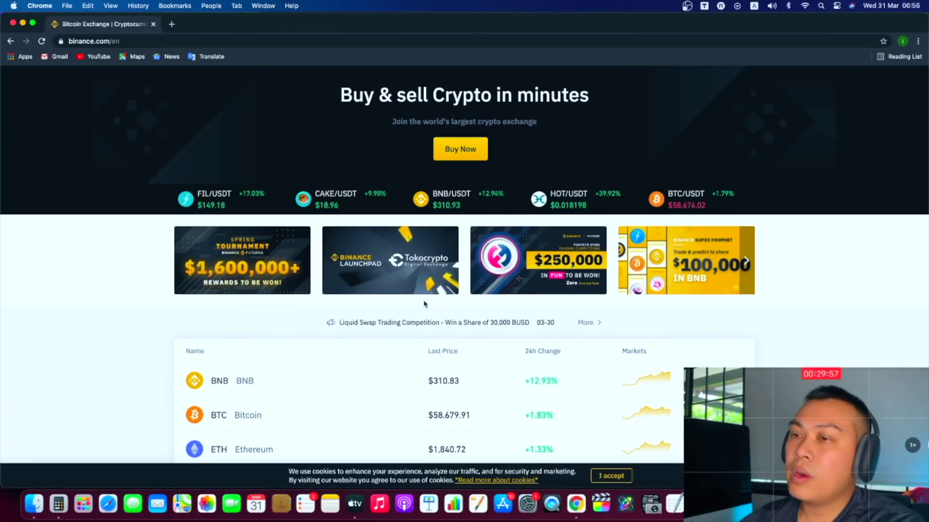
scroll(425, 304, "down", 3)
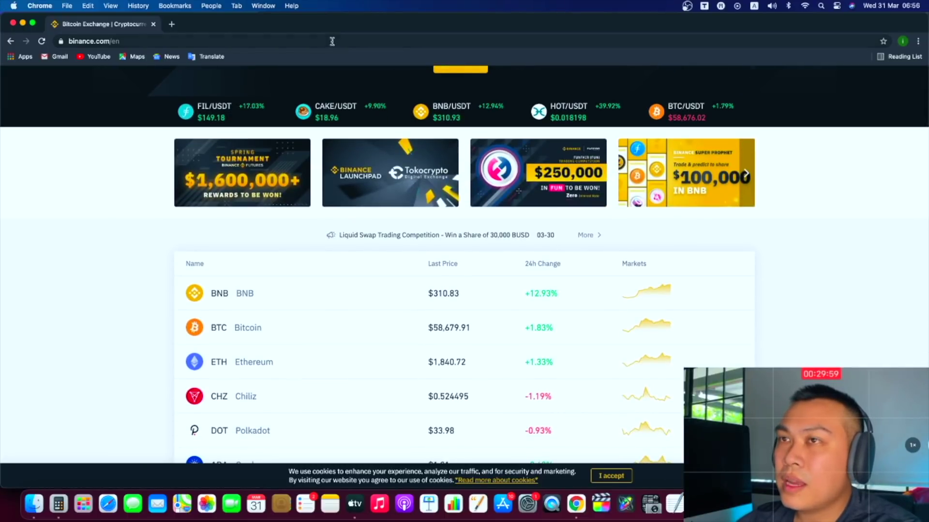
- Close the two-factor authentication page behind the Binance window, select D2 in the spreadsheet, and return to Binance at full window size
left_click_drag(335, 29, 336, 114)
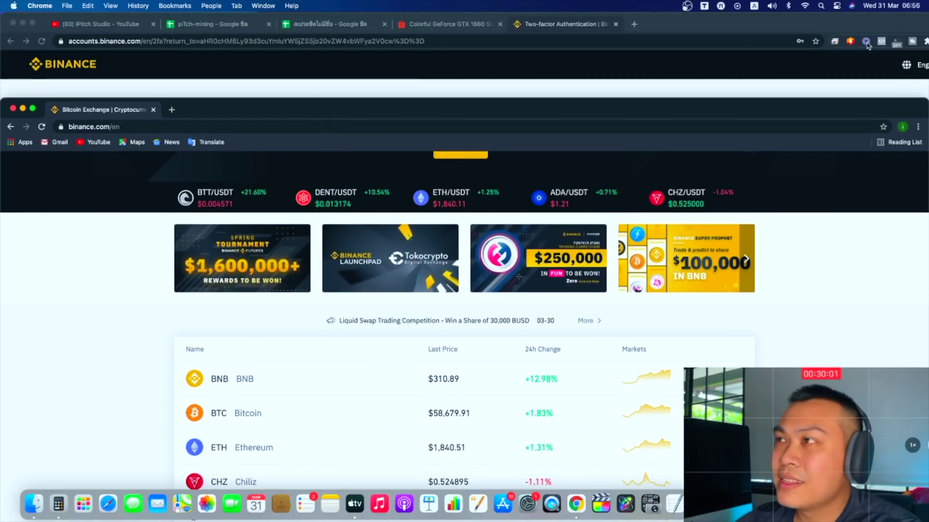
left_click(611, 25)
left_click(615, 25)
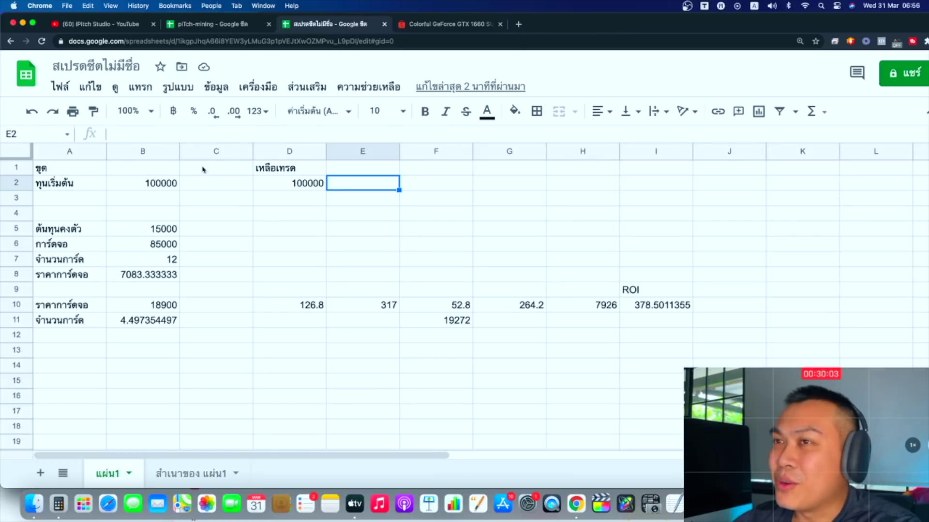
left_click(278, 186)
key("super+grave")
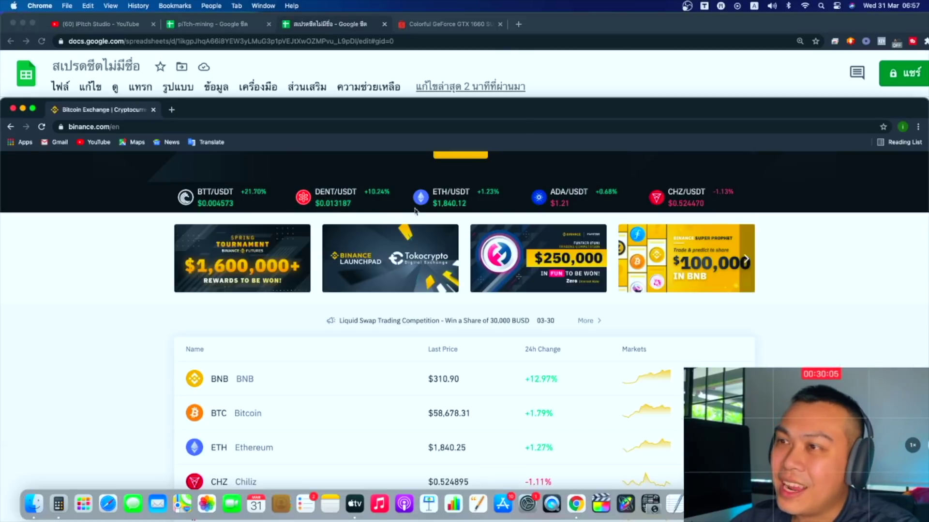
double_click(449, 114)
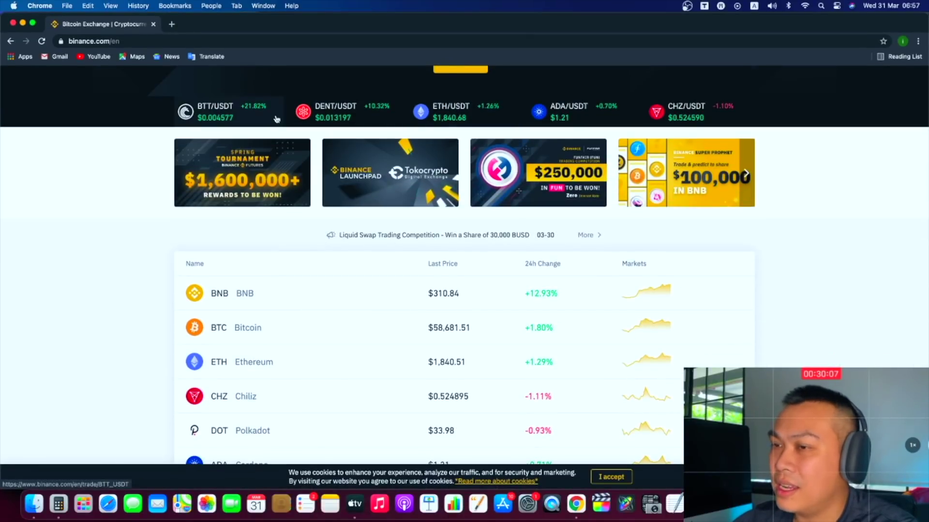
- Accept the cookie notice on the Binance home page
scroll(340, 357, "down", 3)
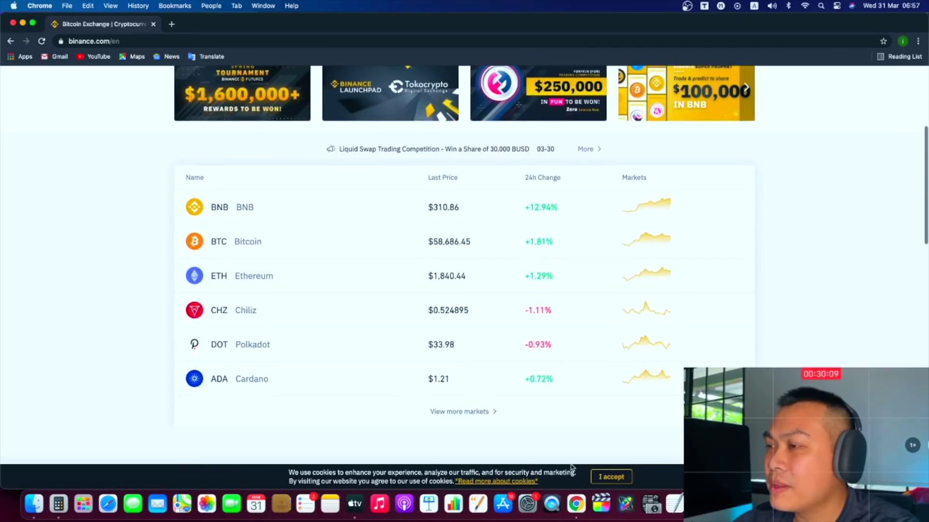
left_click(611, 476)
scroll(620, 437, "up", 5)
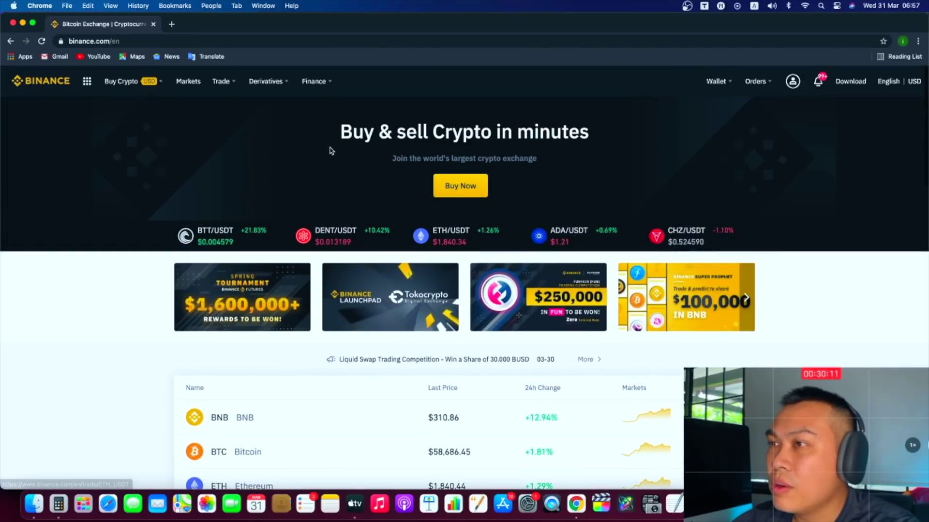
- Open the Earn section of the Binance wallet and go to its savings products
mouse_move(224, 86)
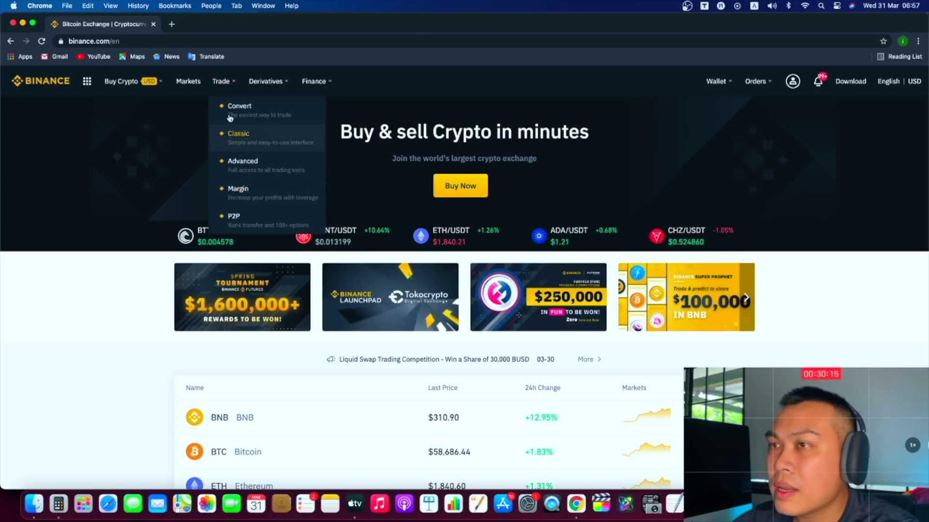
mouse_move(105, 84)
mouse_move(715, 83)
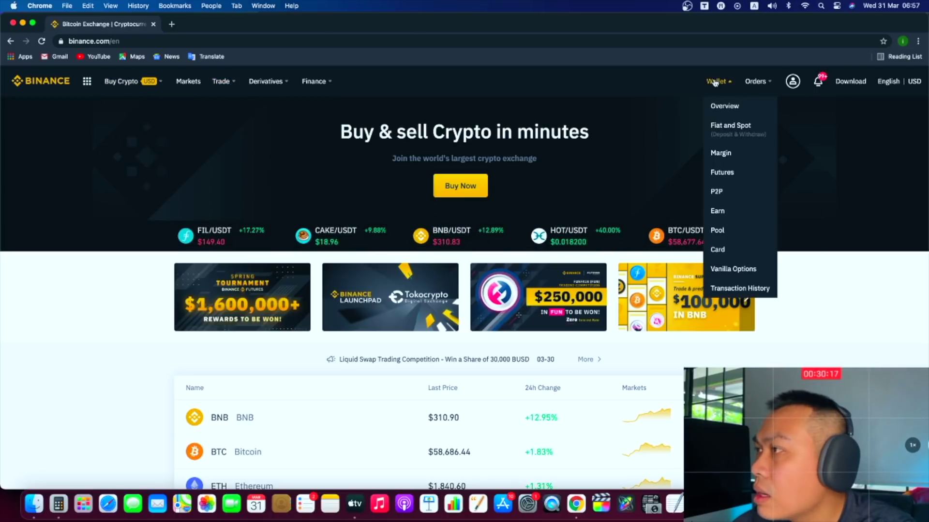
left_click(719, 211)
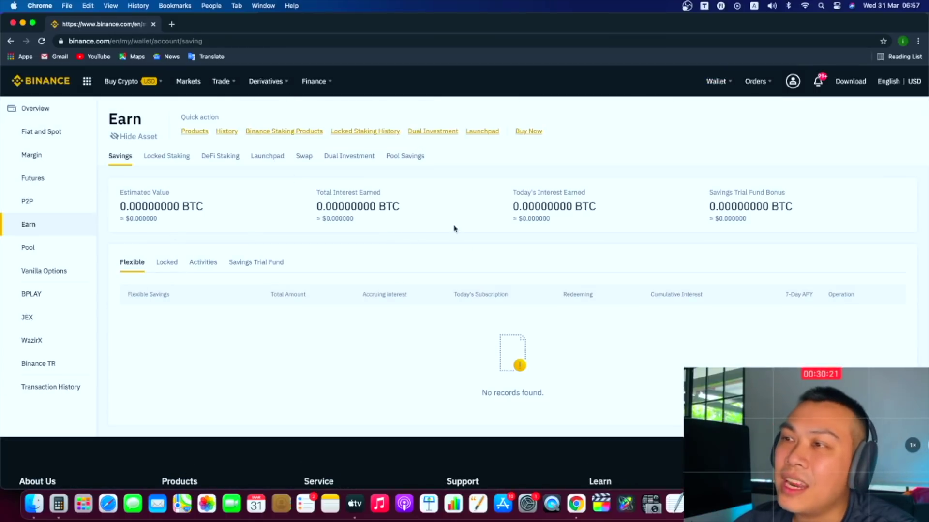
scroll(343, 301, "down", 3)
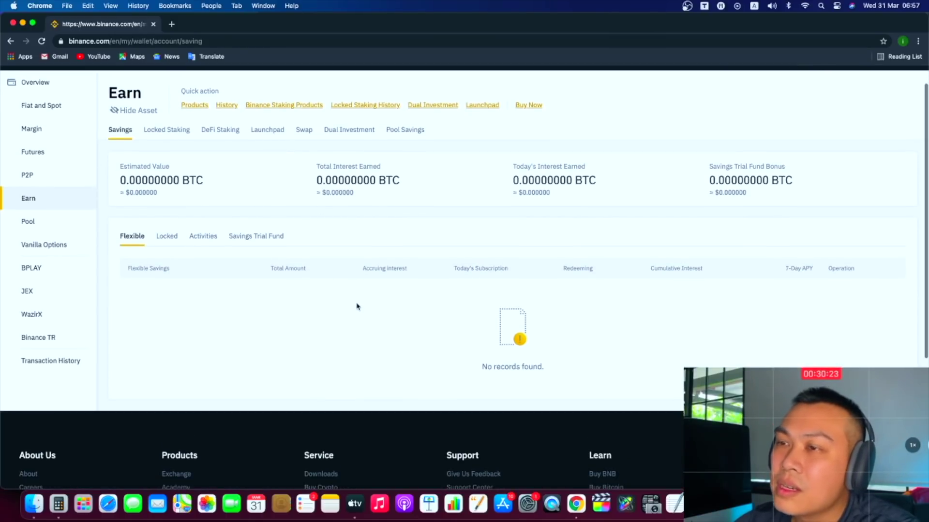
scroll(354, 303, "up", 3)
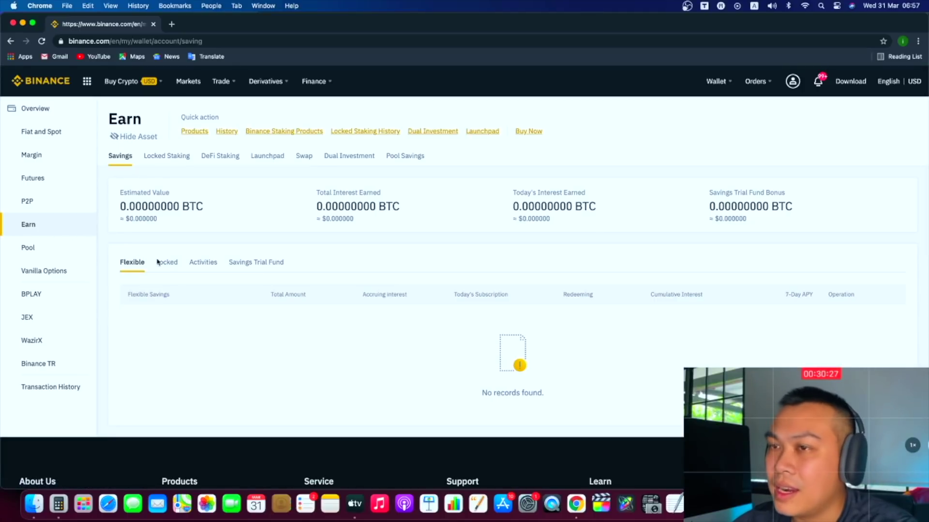
left_click(196, 131)
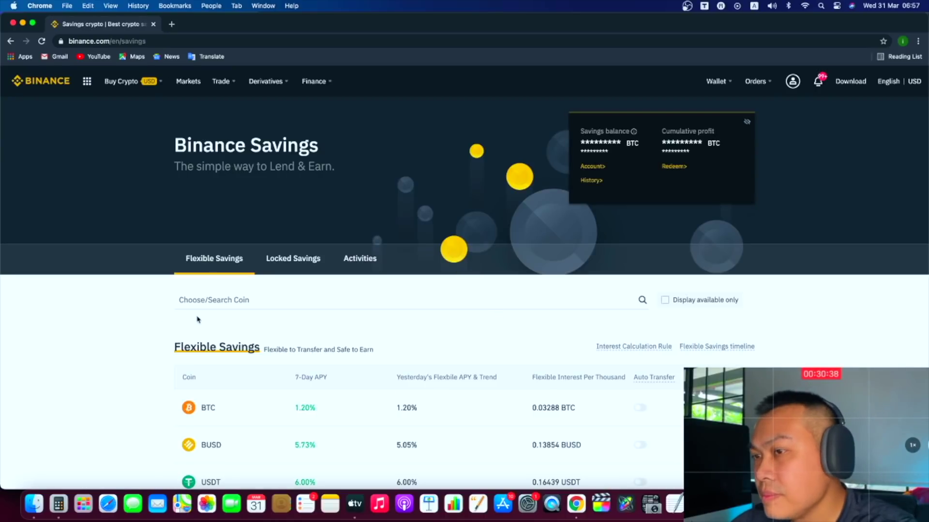
- Examine the 7-day APY of USDT in the Flexible Savings list
scroll(319, 347, "down", 3)
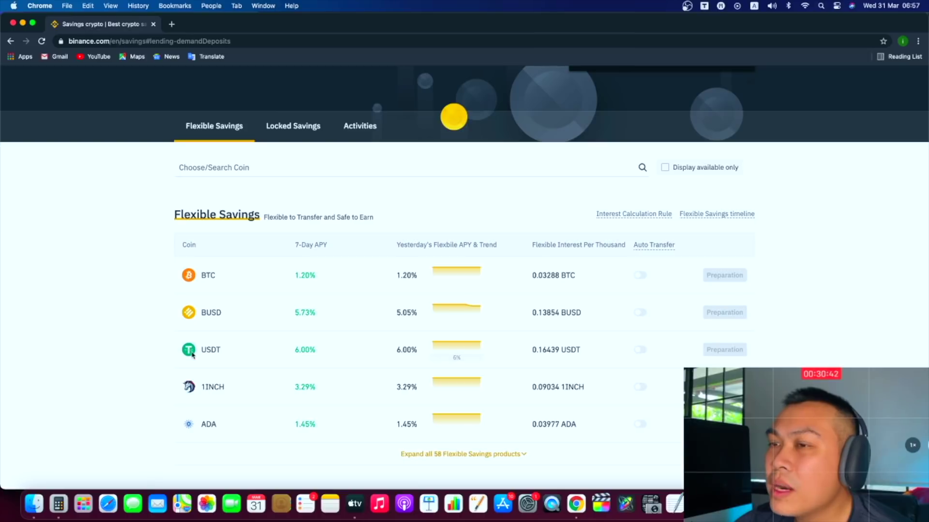
scroll(334, 339, "down", 2)
left_click_drag(315, 321, 337, 325)
left_click(357, 325)
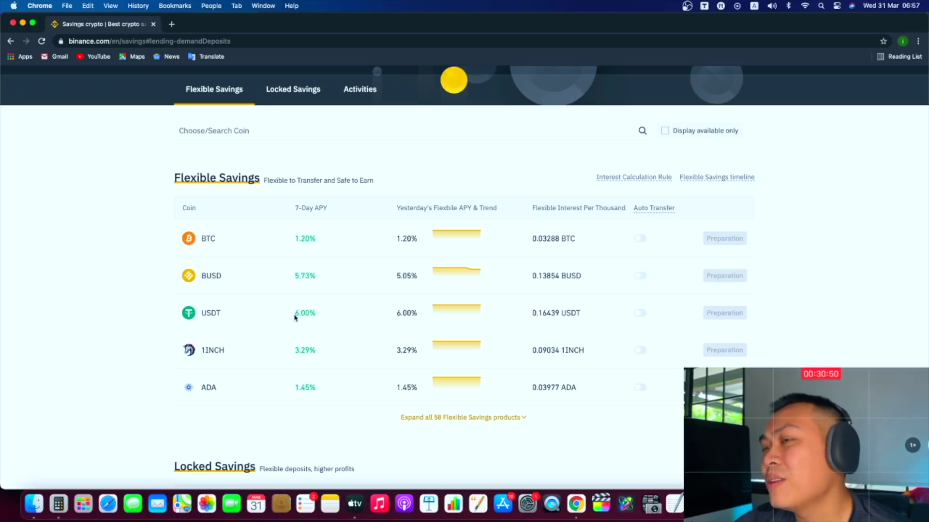
left_click_drag(296, 316, 333, 318)
left_click(343, 324)
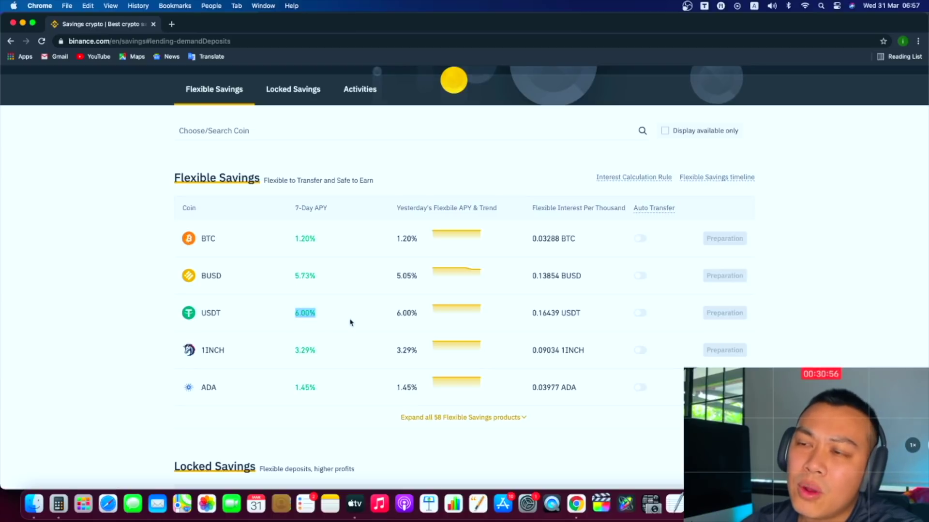
left_click(342, 324)
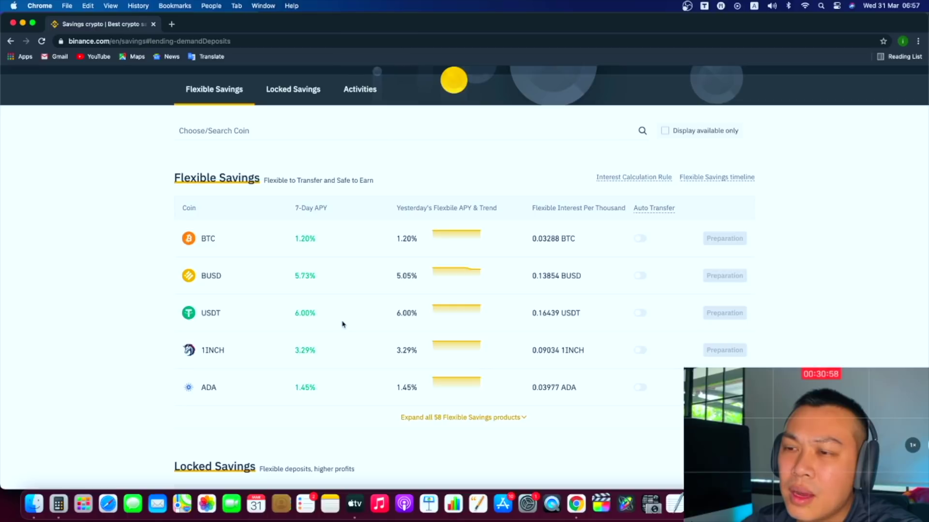
- View the Locked Savings rates with a 90-day duration for USDT and look through the Activities list
scroll(342, 324, "down", 5)
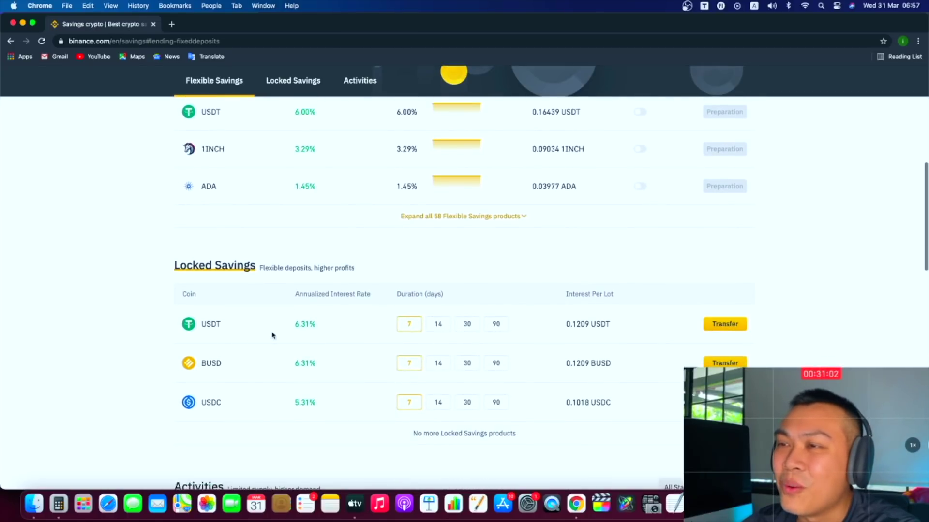
scroll(267, 288, "down", 1)
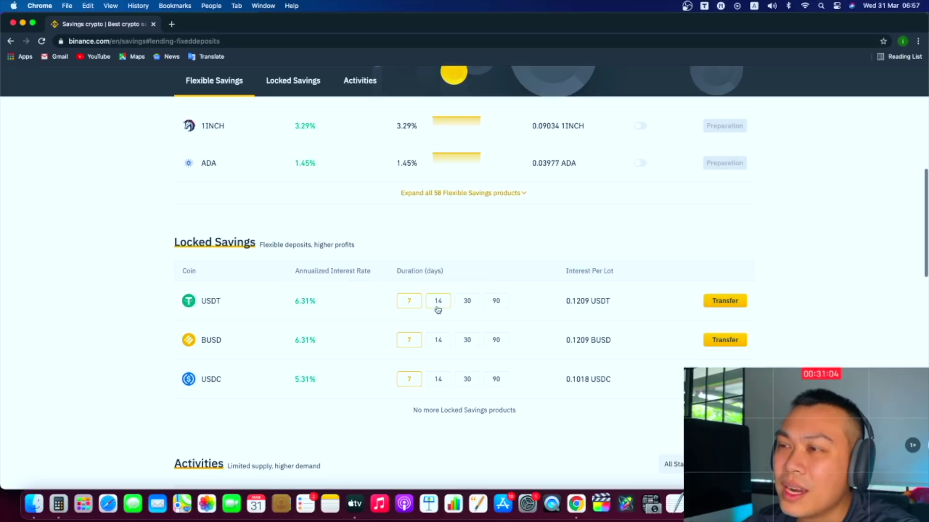
left_click(498, 301)
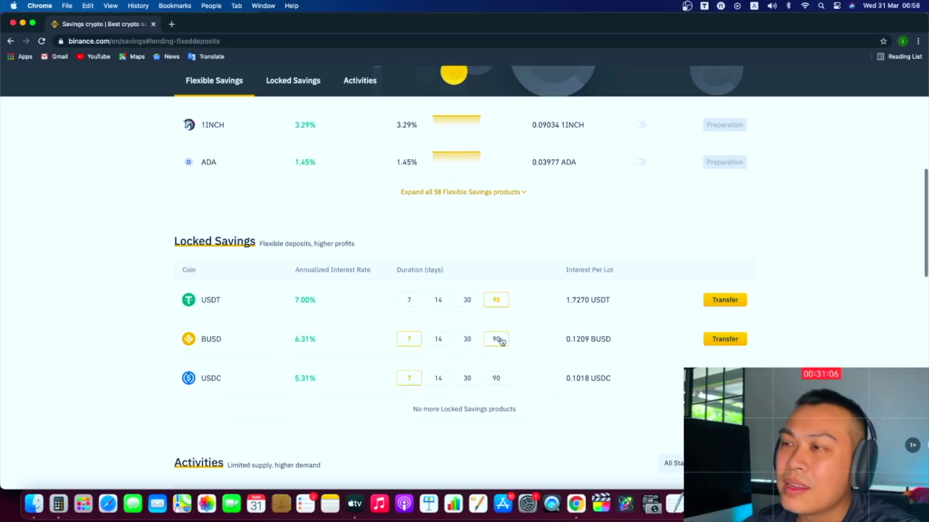
scroll(465, 306, "down", 1)
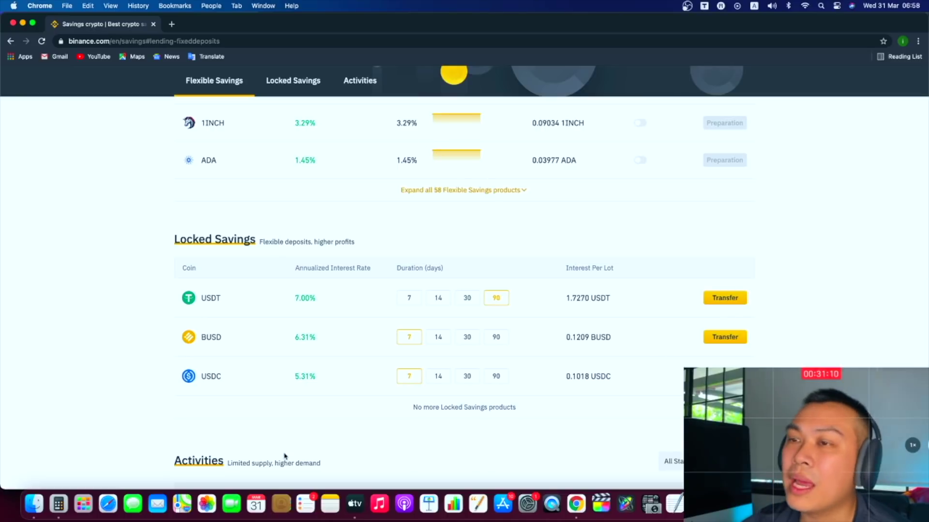
scroll(328, 411, "down", 4)
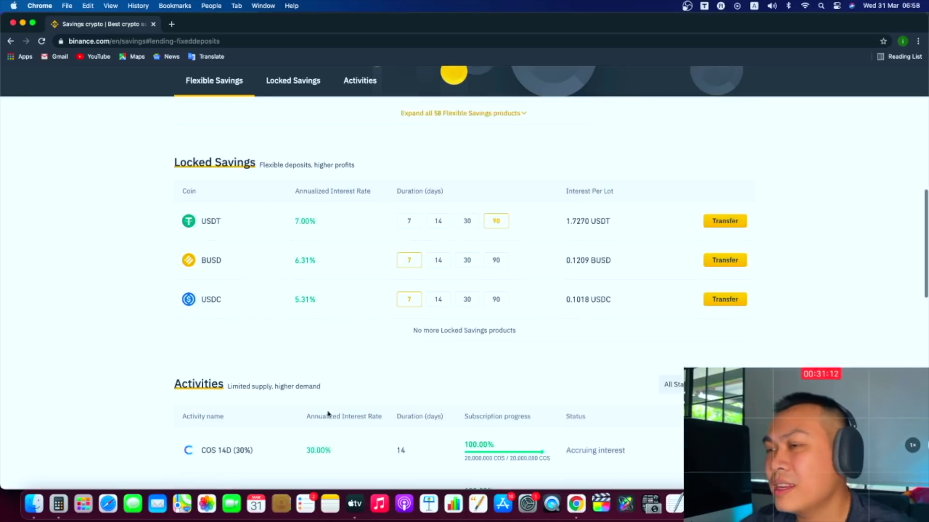
scroll(419, 321, "down", 4)
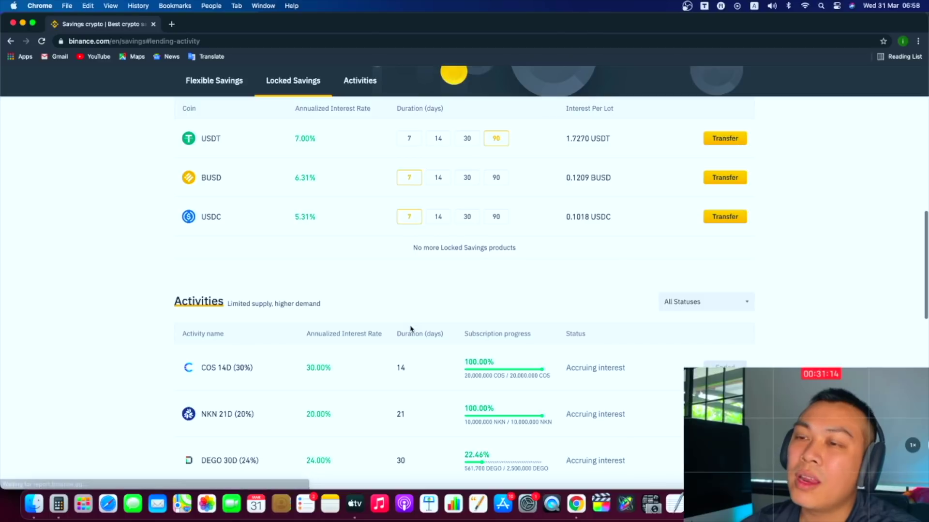
- Compare the USDT Locked Savings interest rates for the 7-day and 14-day durations
scroll(409, 328, "up", 4)
scroll(332, 304, "up", 2)
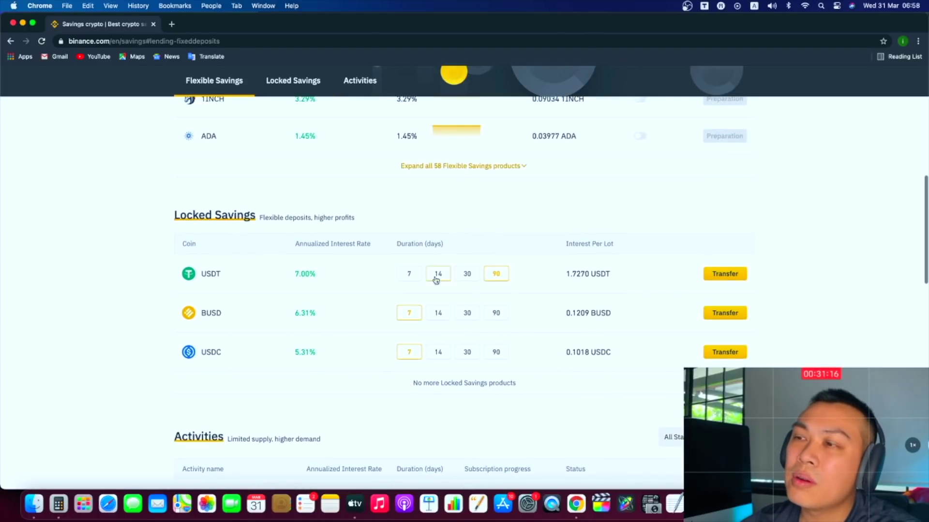
left_click(410, 275)
left_click(437, 274)
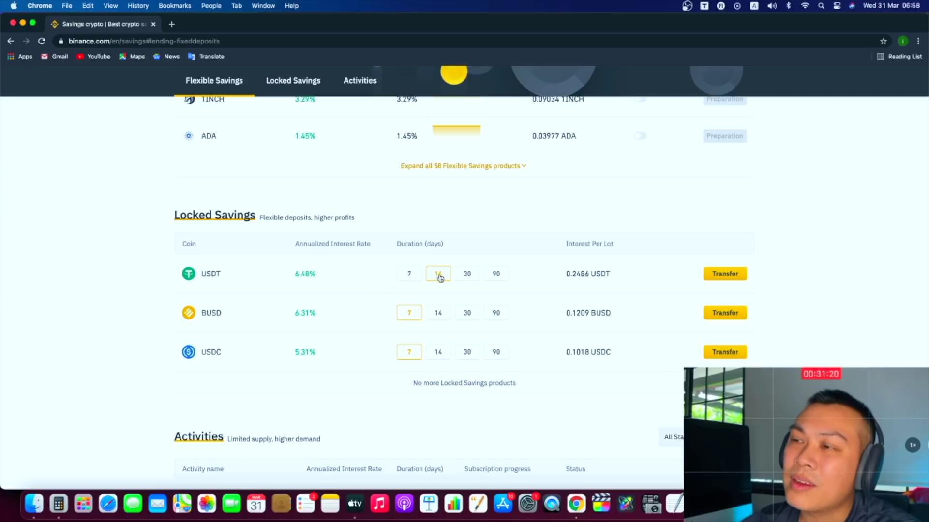
left_click(408, 273)
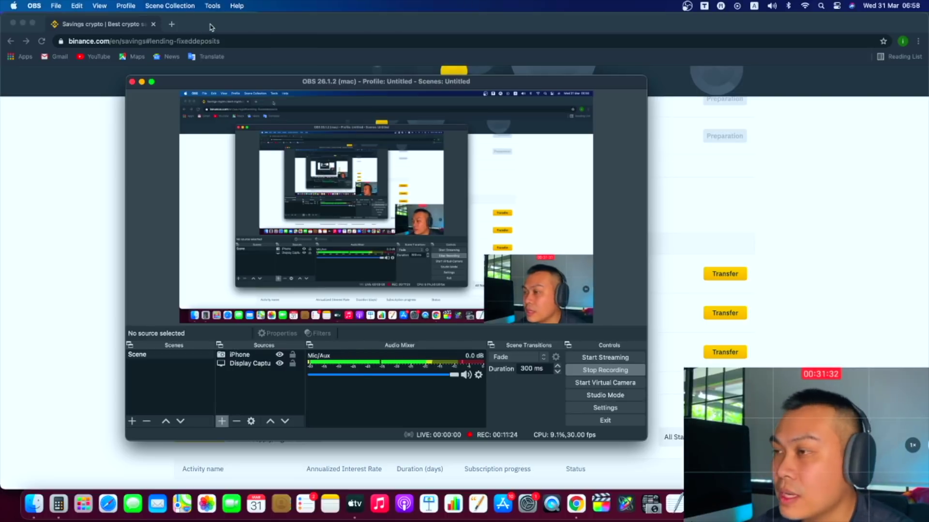
- Return to the spreadsheet and calculate the trading balance plus 6% yearly interest in E2 with the formula =D2*1.06
key("super+Tab")
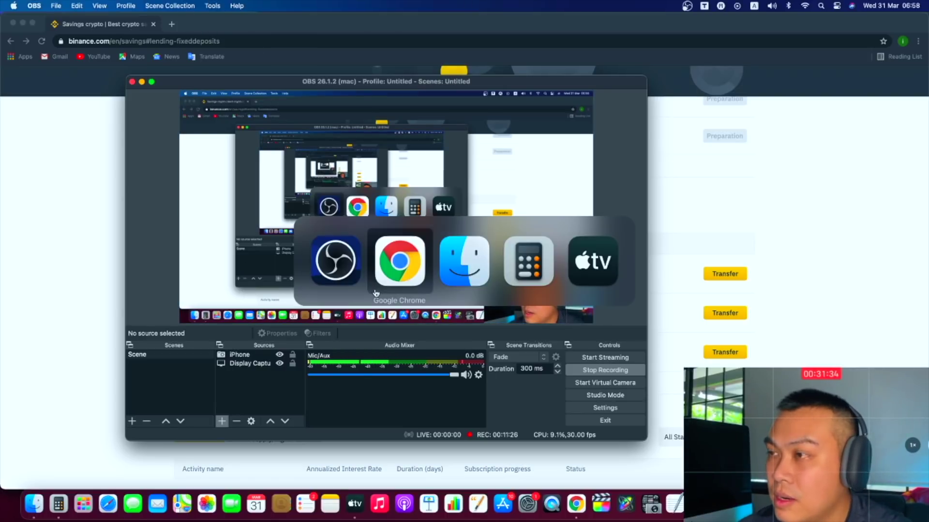
key("super+grave")
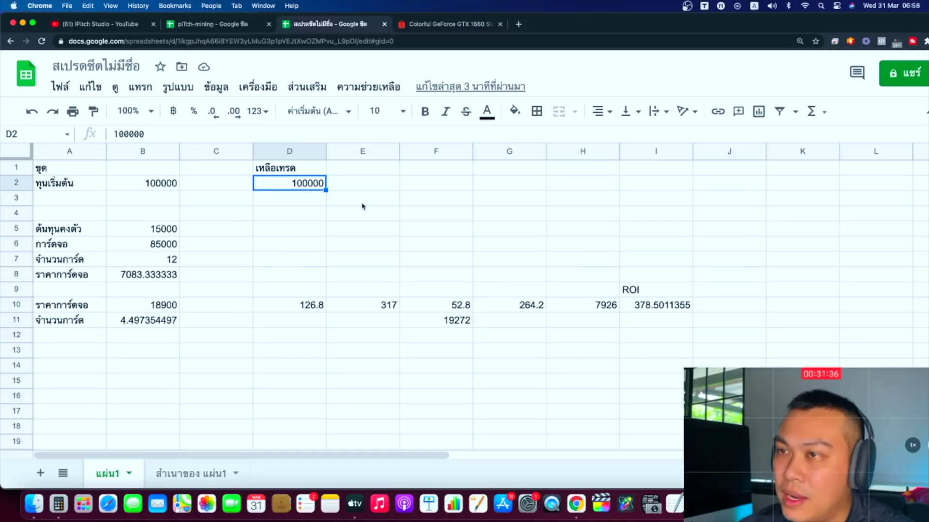
left_click(367, 186)
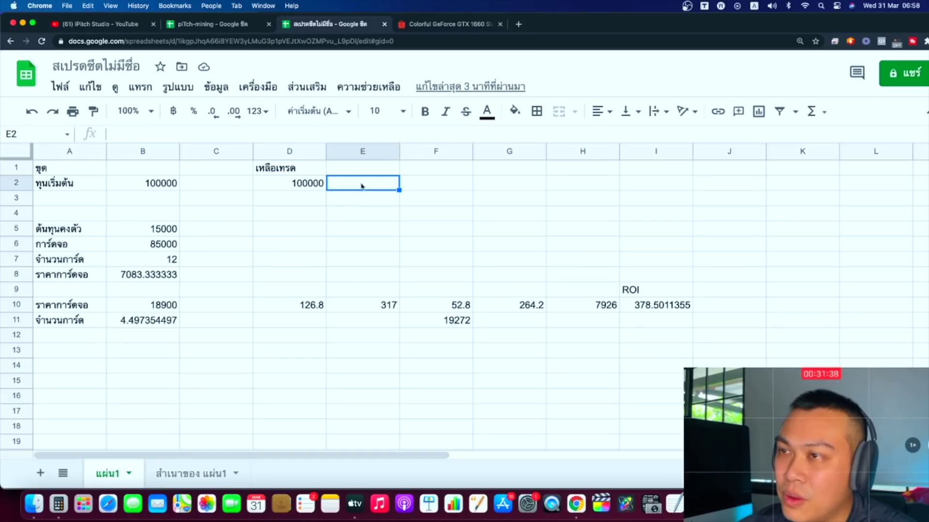
left_click(304, 187)
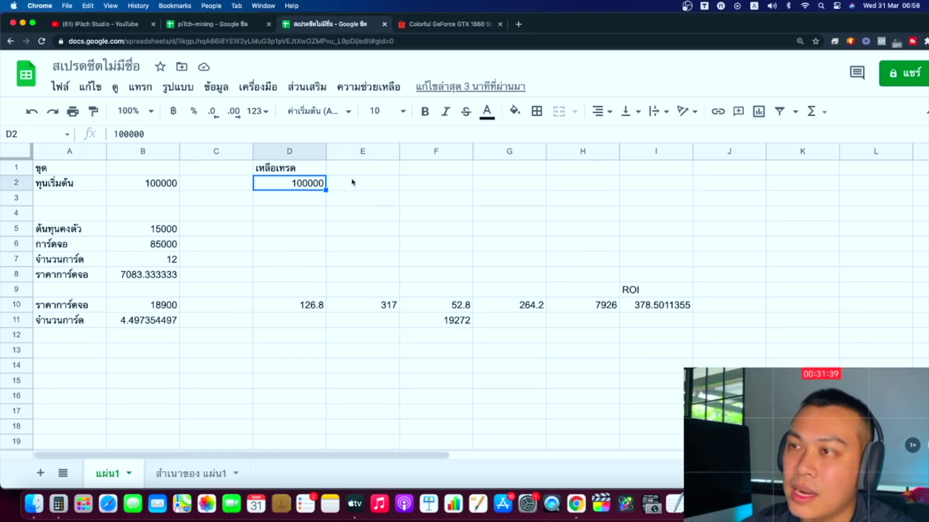
left_click(377, 188)
key("Return")
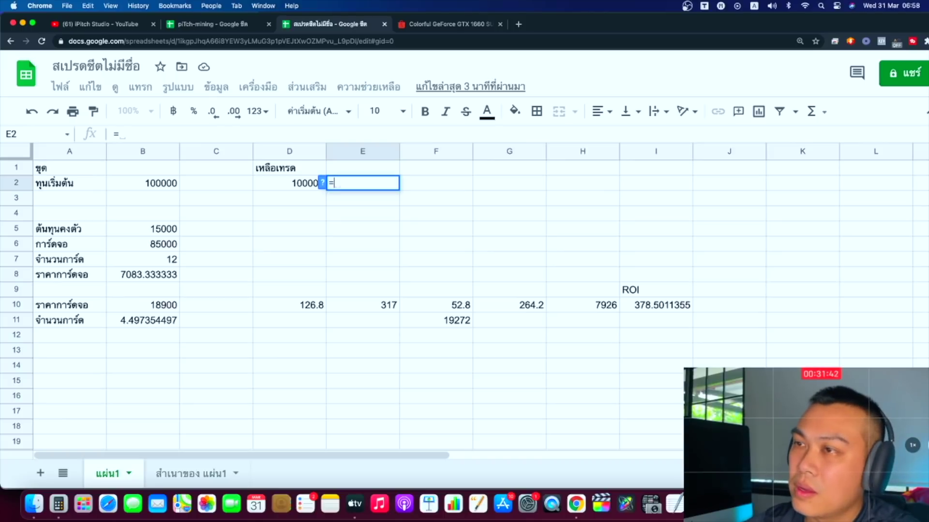
type("=")
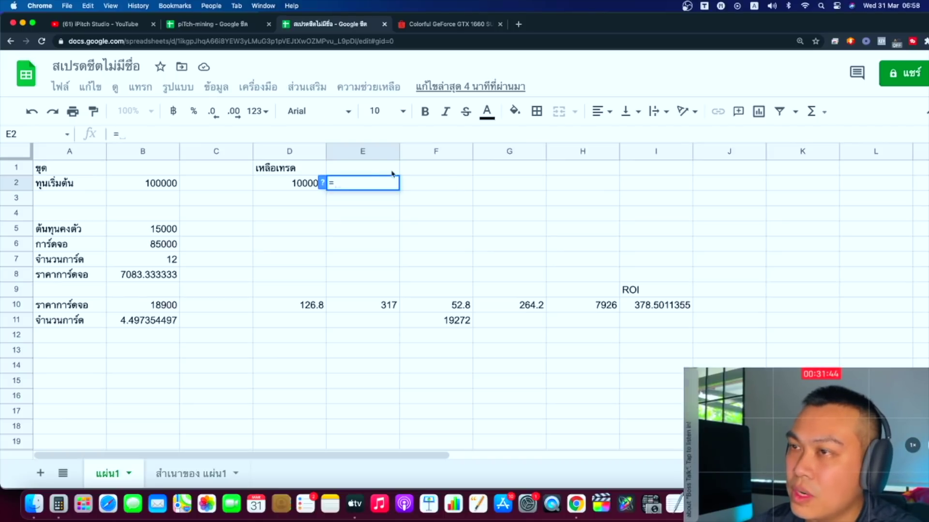
left_click(268, 183)
type("*1.06")
key("Return")
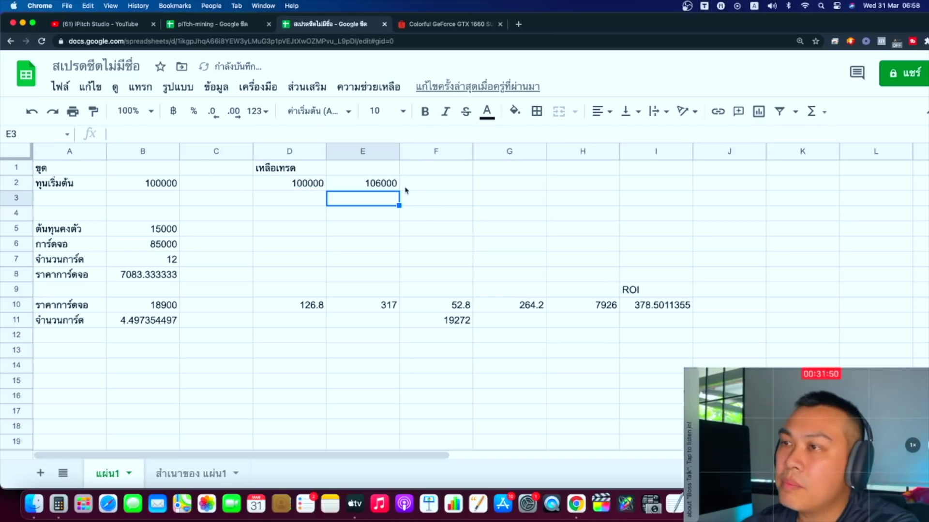
- Compare the savings result in E2 with the net daily return in G10 and the electricity costs in F10 and F11
key("Up")
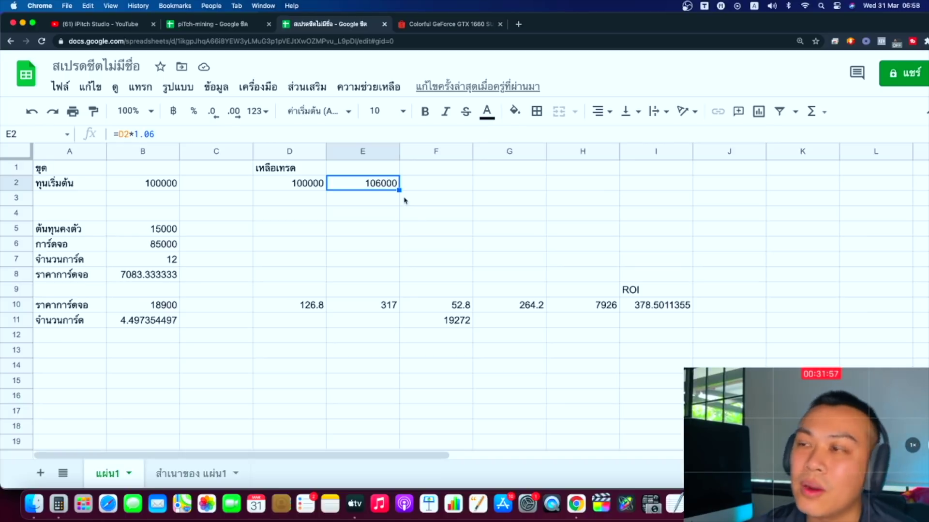
left_click(538, 310)
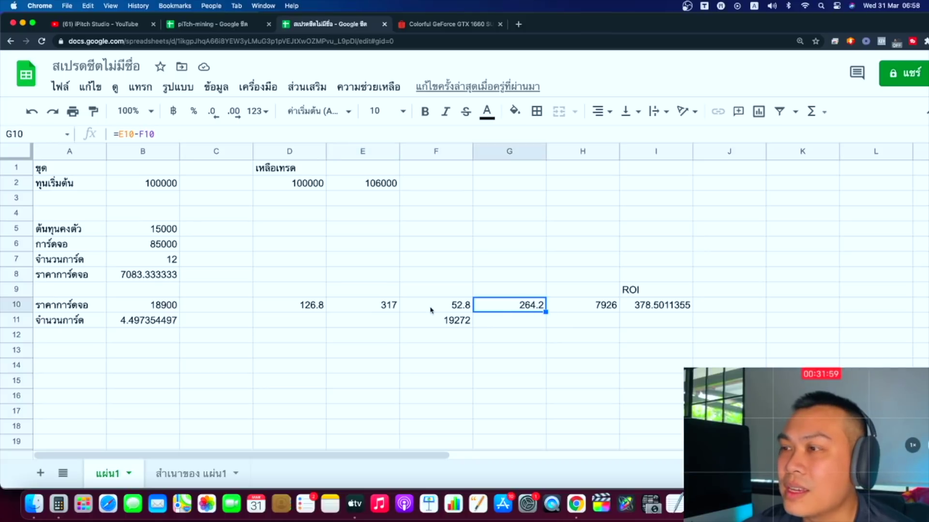
left_click(417, 308)
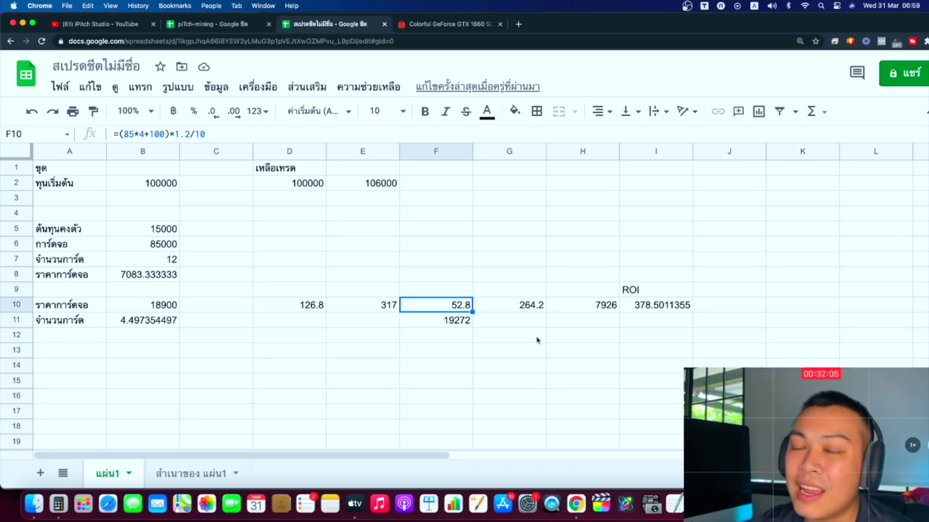
left_click(498, 322)
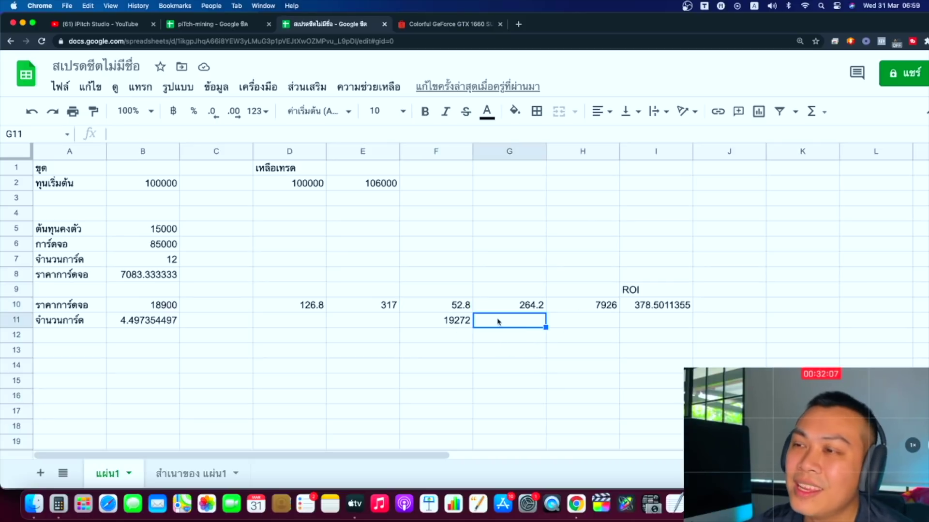
left_click(446, 308)
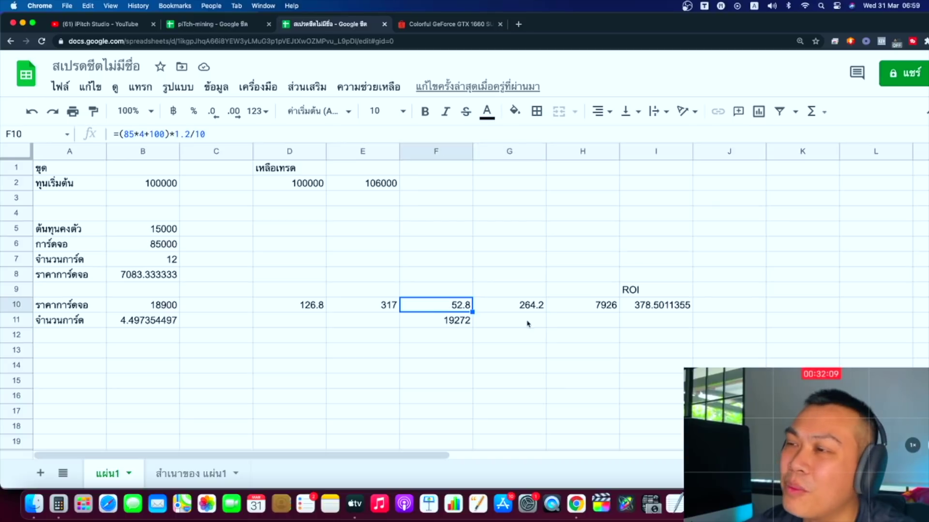
left_click(434, 321)
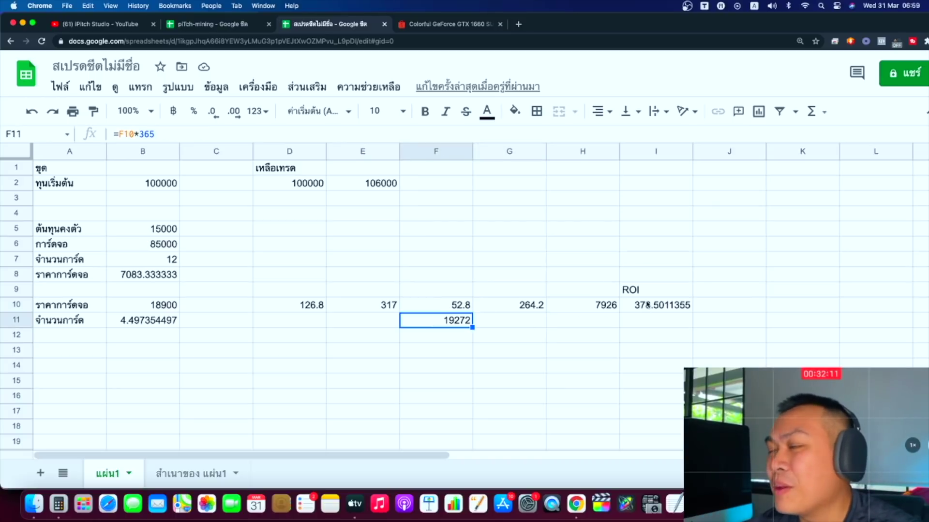